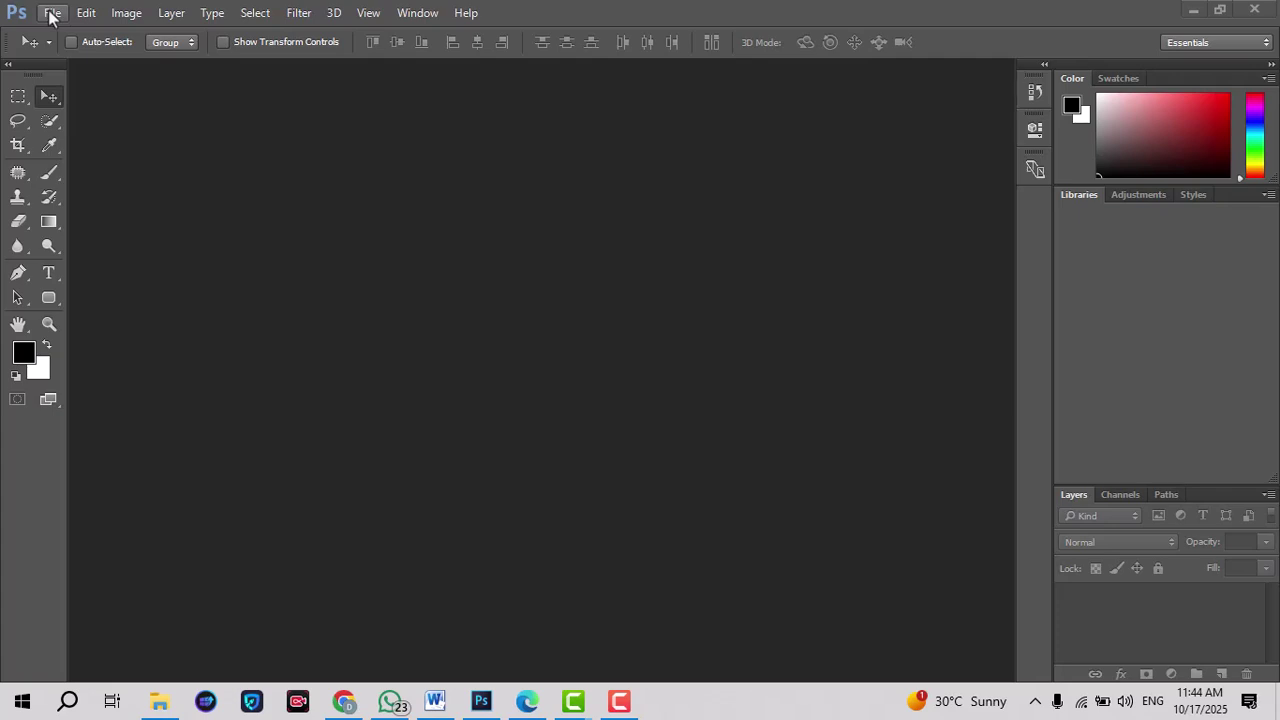
Open the cloudy sunset sky photo from the Downloads folder and unlock its Background layer.
left_click(52, 13)
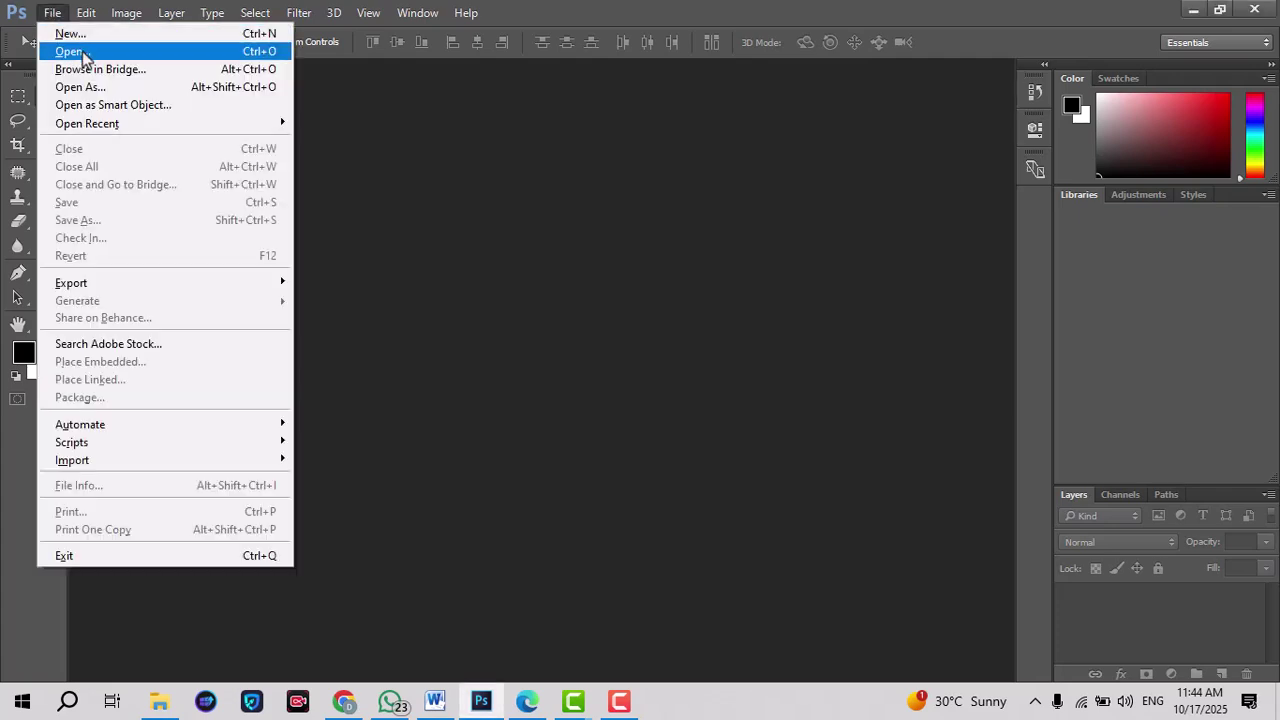
left_click(82, 51)
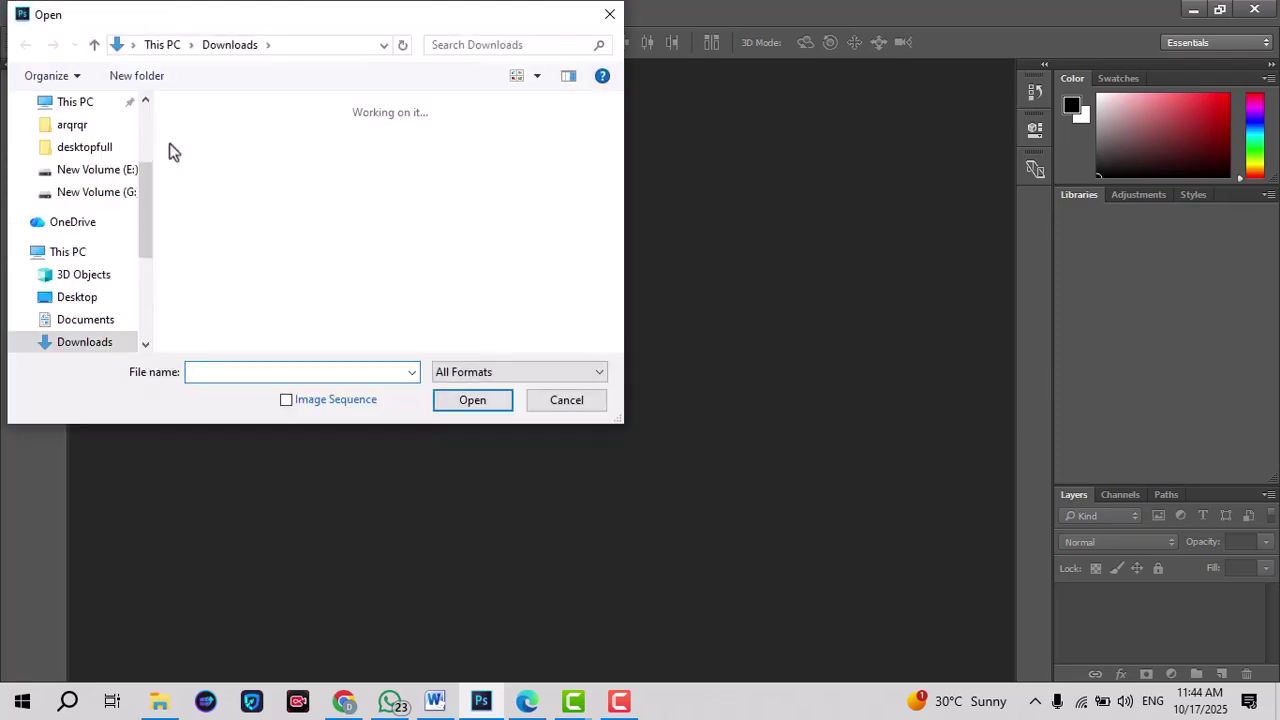
scroll(310, 258, "down", 15)
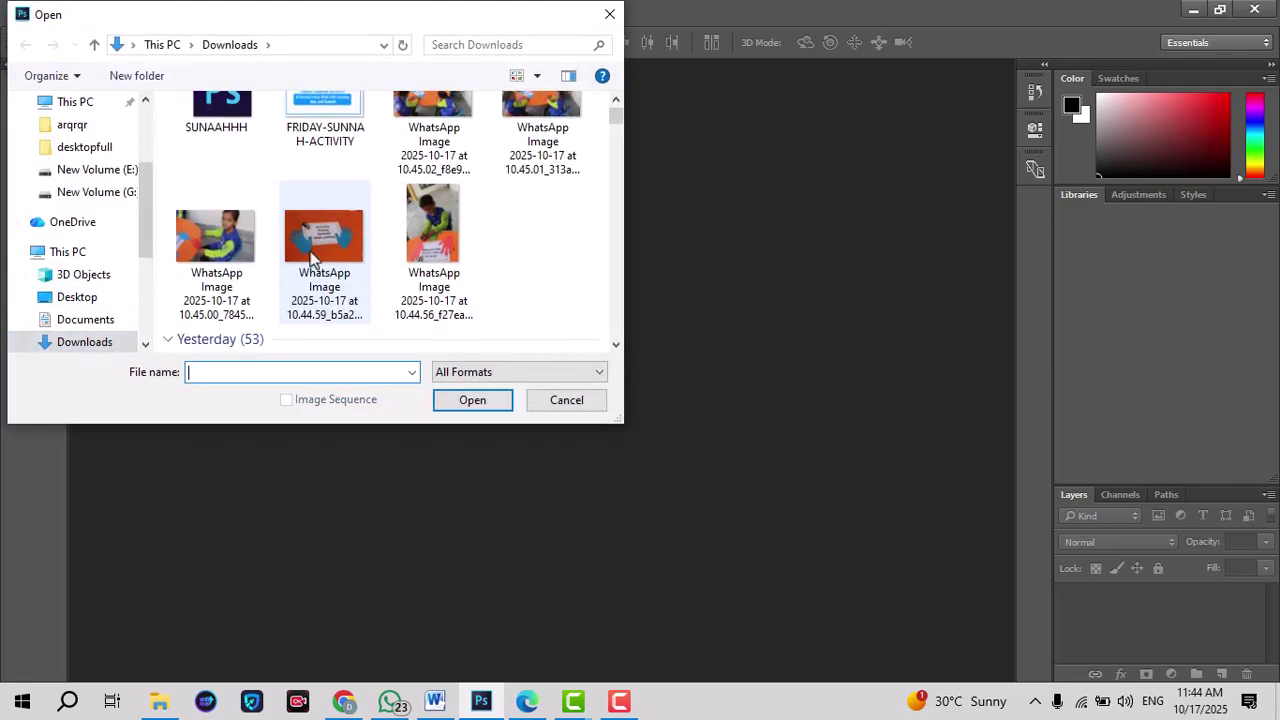
scroll(310, 258, "down", 2)
scroll(315, 200, "up", 3)
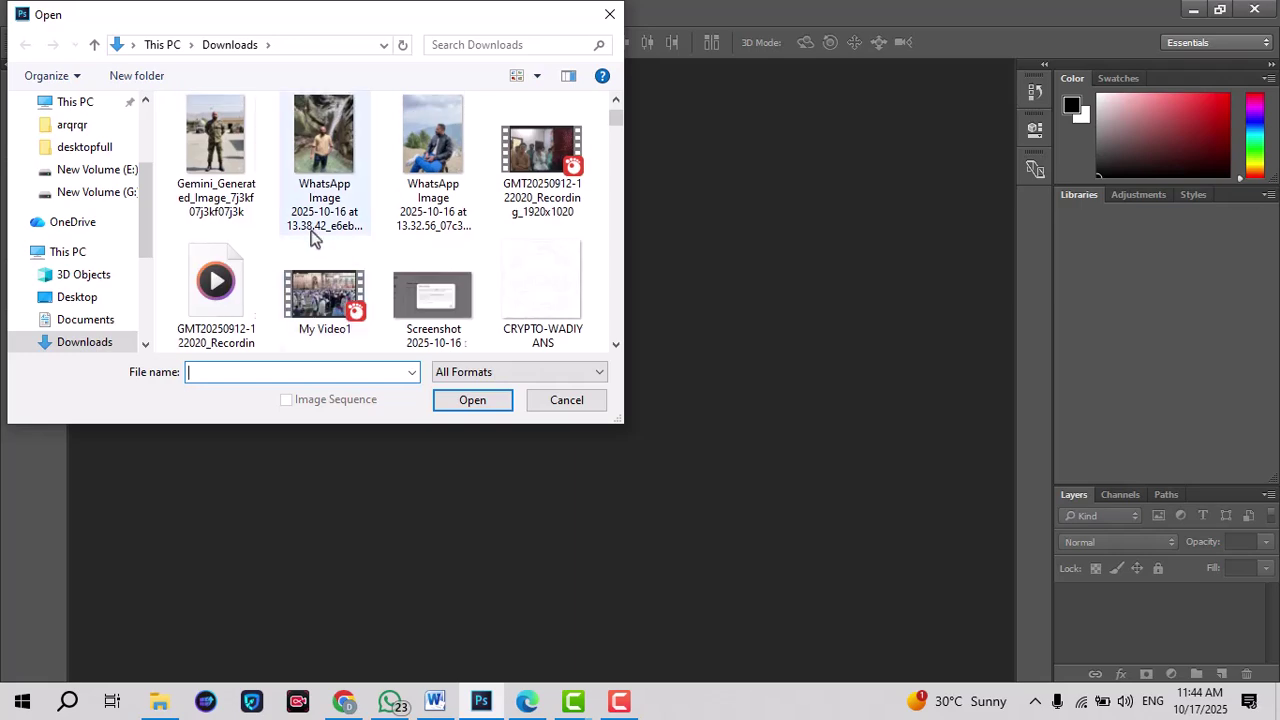
left_click(324, 150)
left_click(447, 408)
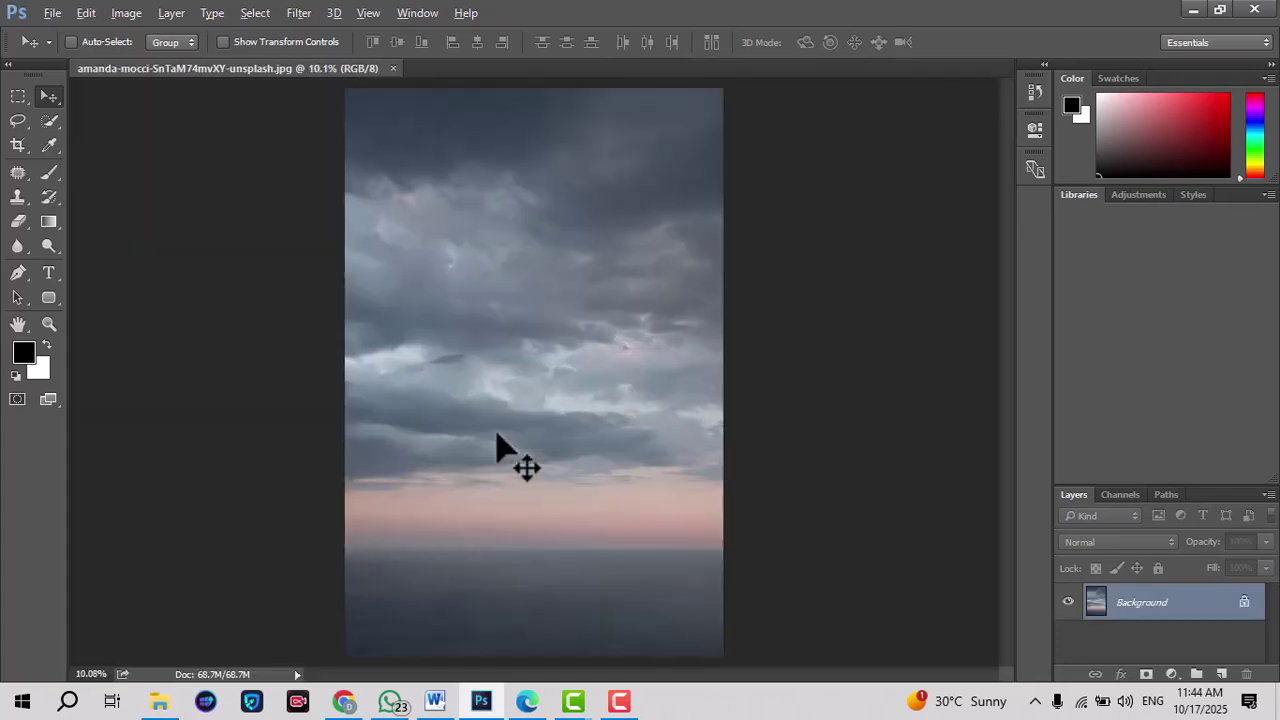
left_click(1245, 603)
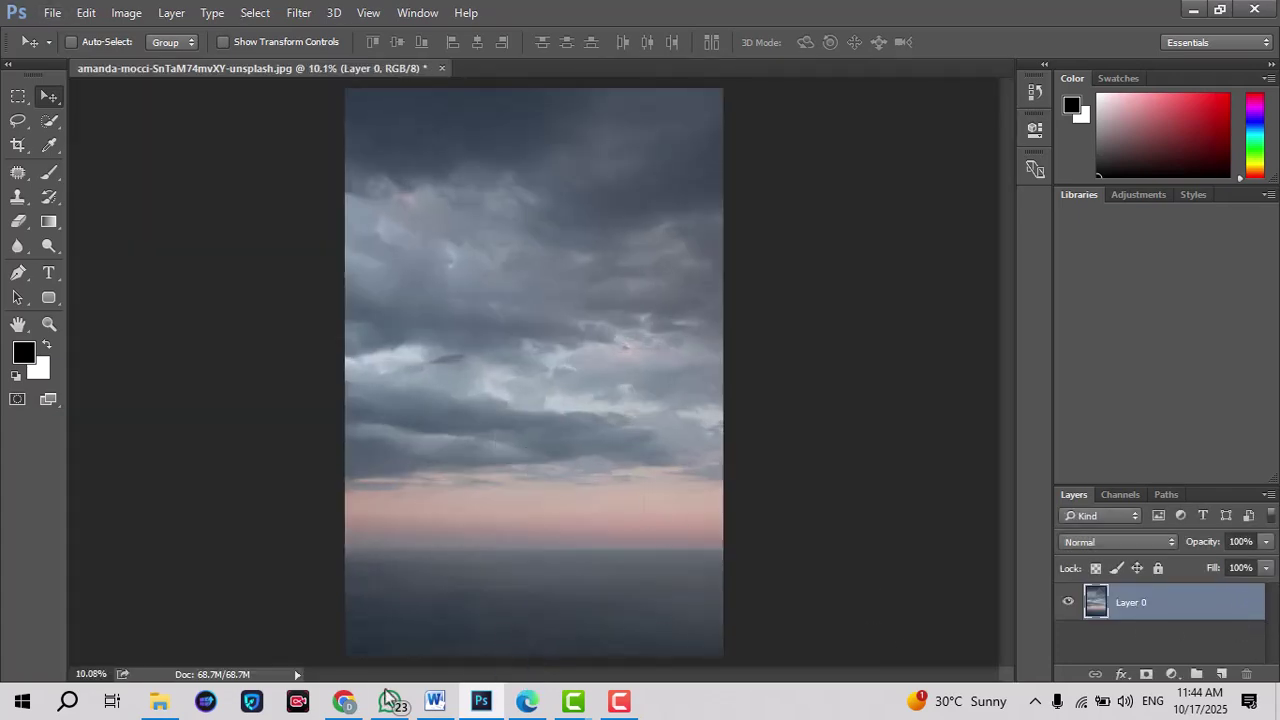
Switch to Chrome and open a new tab ready for a Google search.
left_click(343, 701)
left_click(630, 19)
left_click(586, 374)
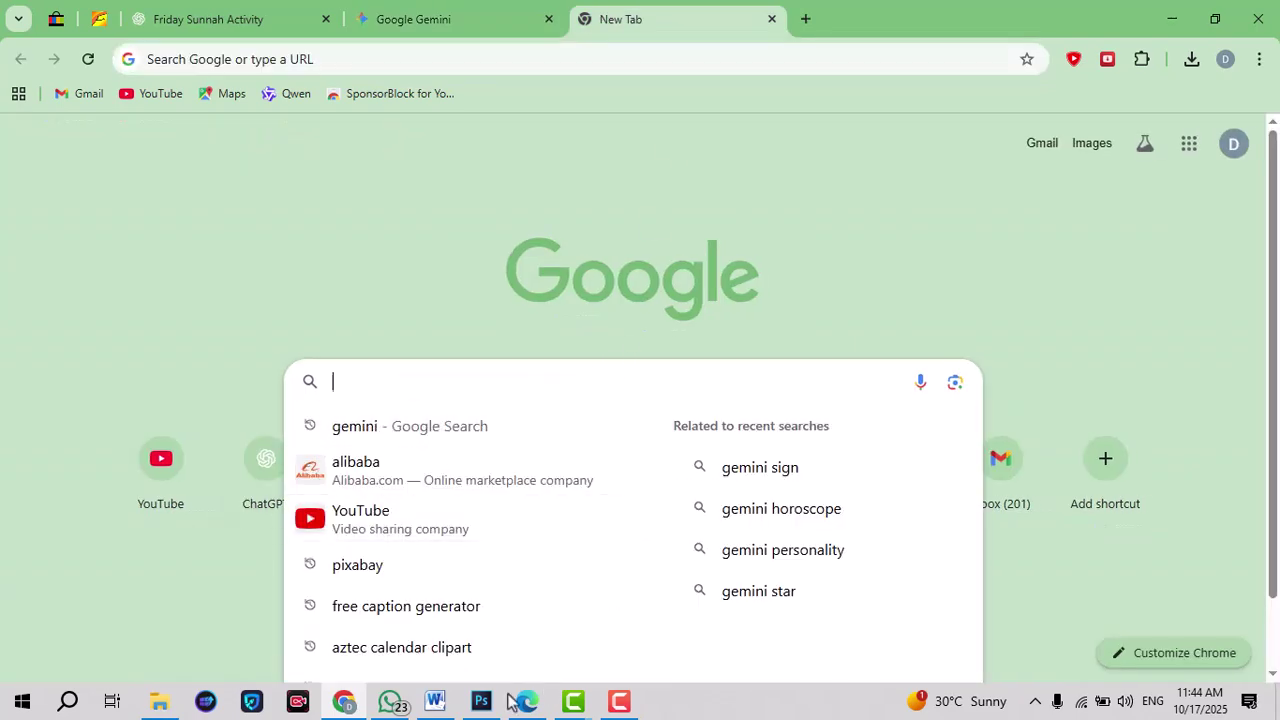
Switch to the Word document and copy the phrase "aztec calendar clipart".
left_click(435, 701)
left_click(94, 336)
left_click_drag(37, 323, 694, 288)
key("ctrl+c")
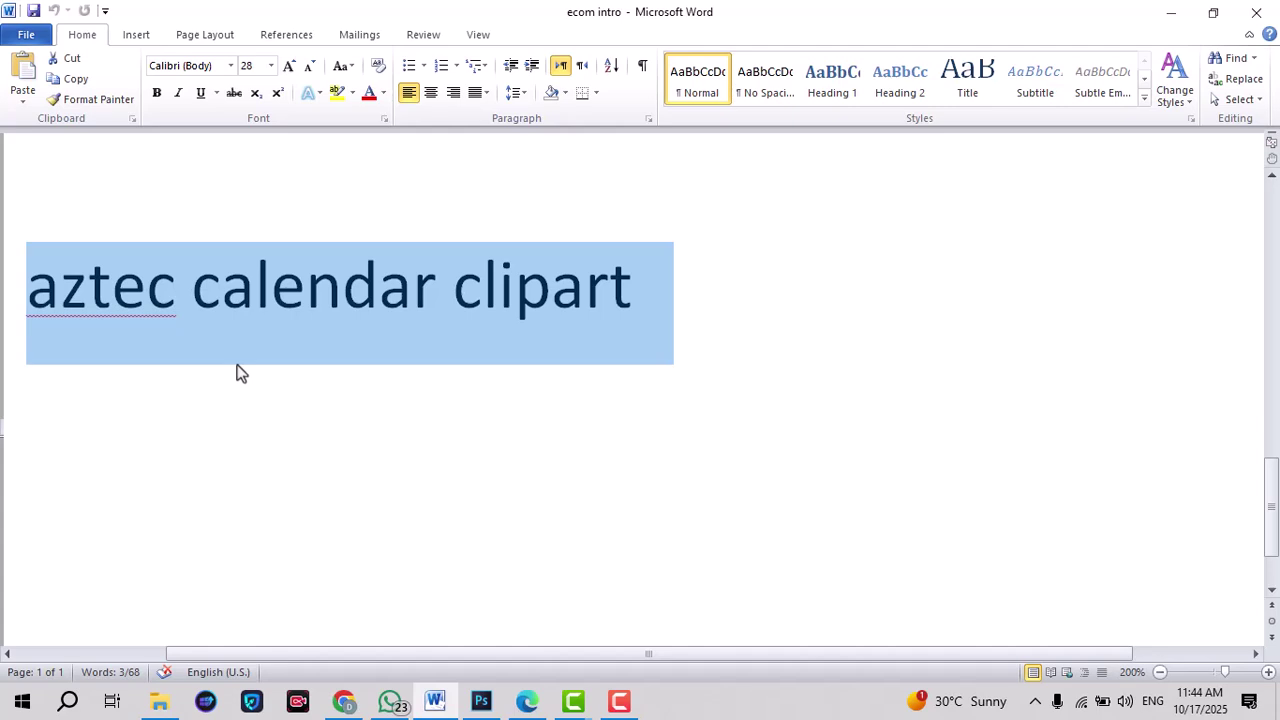
Return to Chrome and search Google for "aztec calendar clipart".
left_click(343, 701)
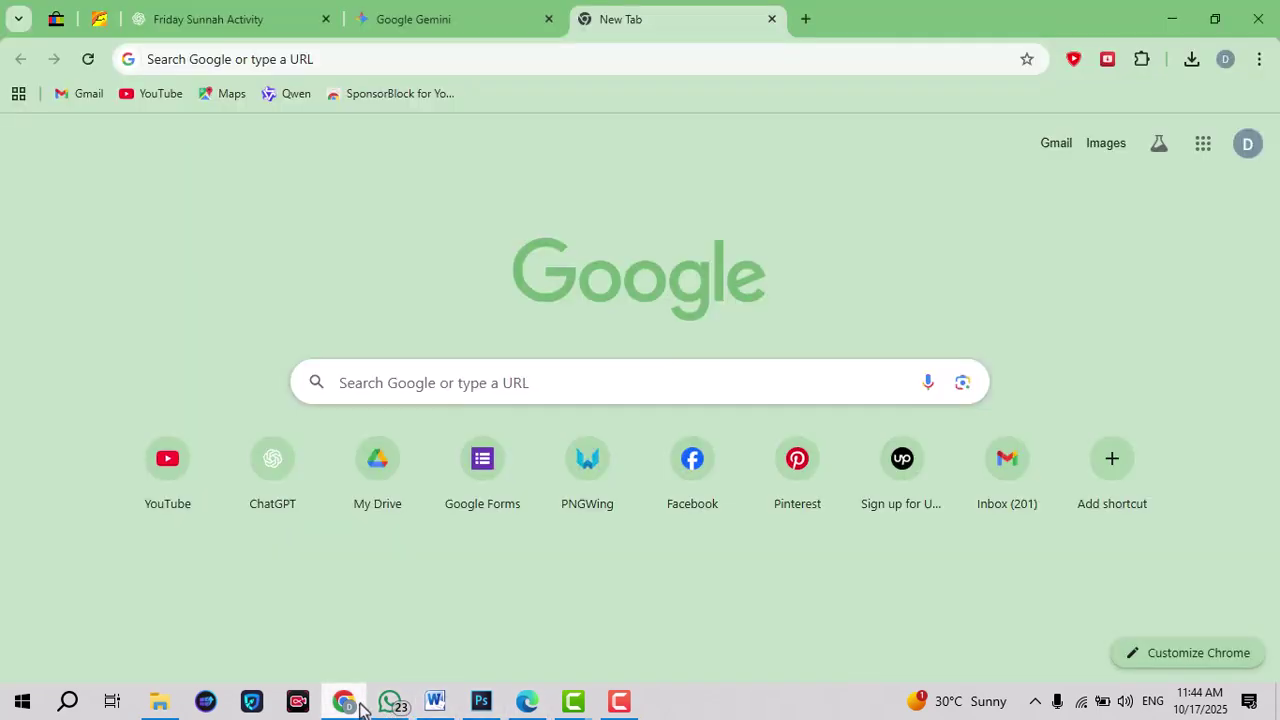
left_click(405, 396)
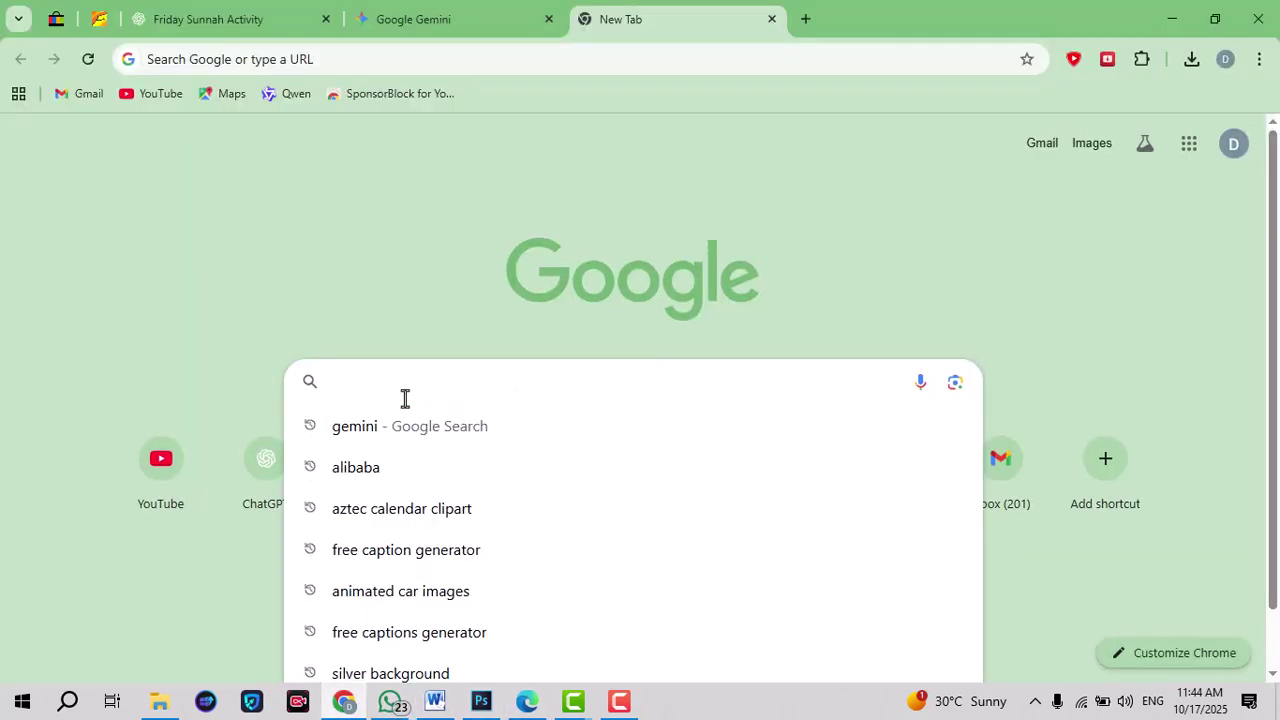
key("ctrl+v")
key("Return")
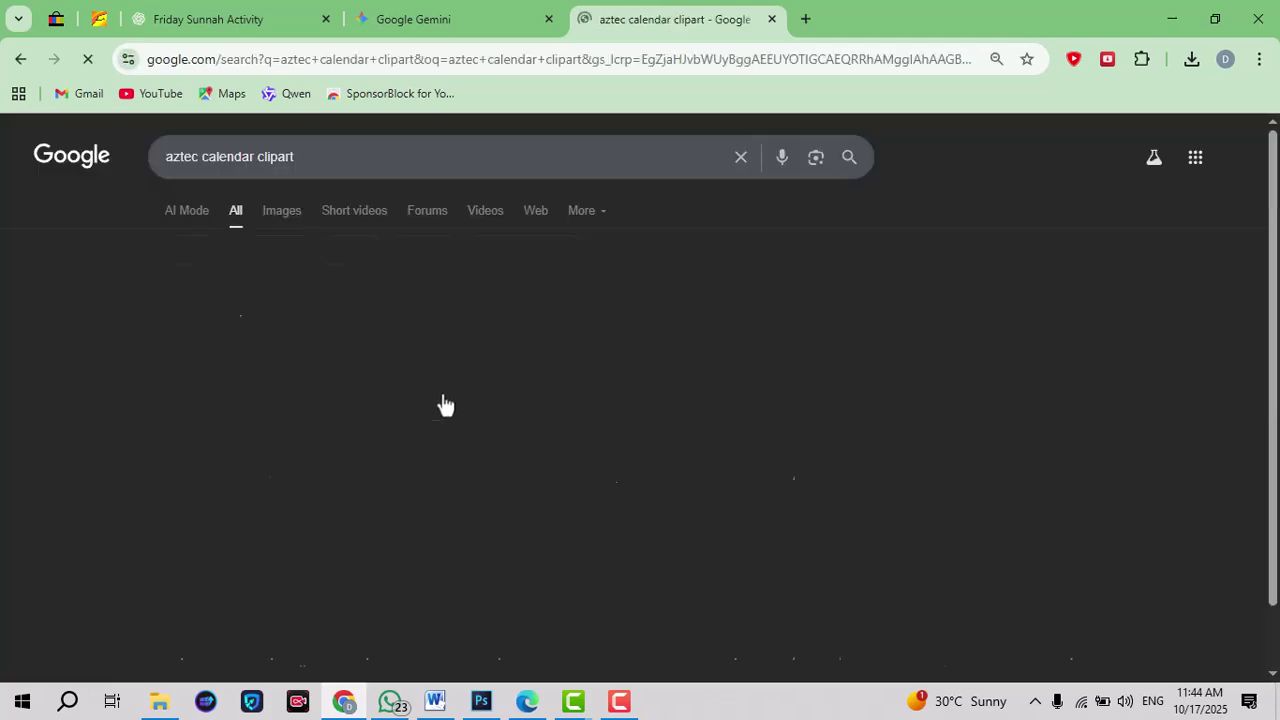
Look through the Google image results and Freepik's Aztec calendar clip art for a suitable round design.
scroll(437, 514, "down", 3)
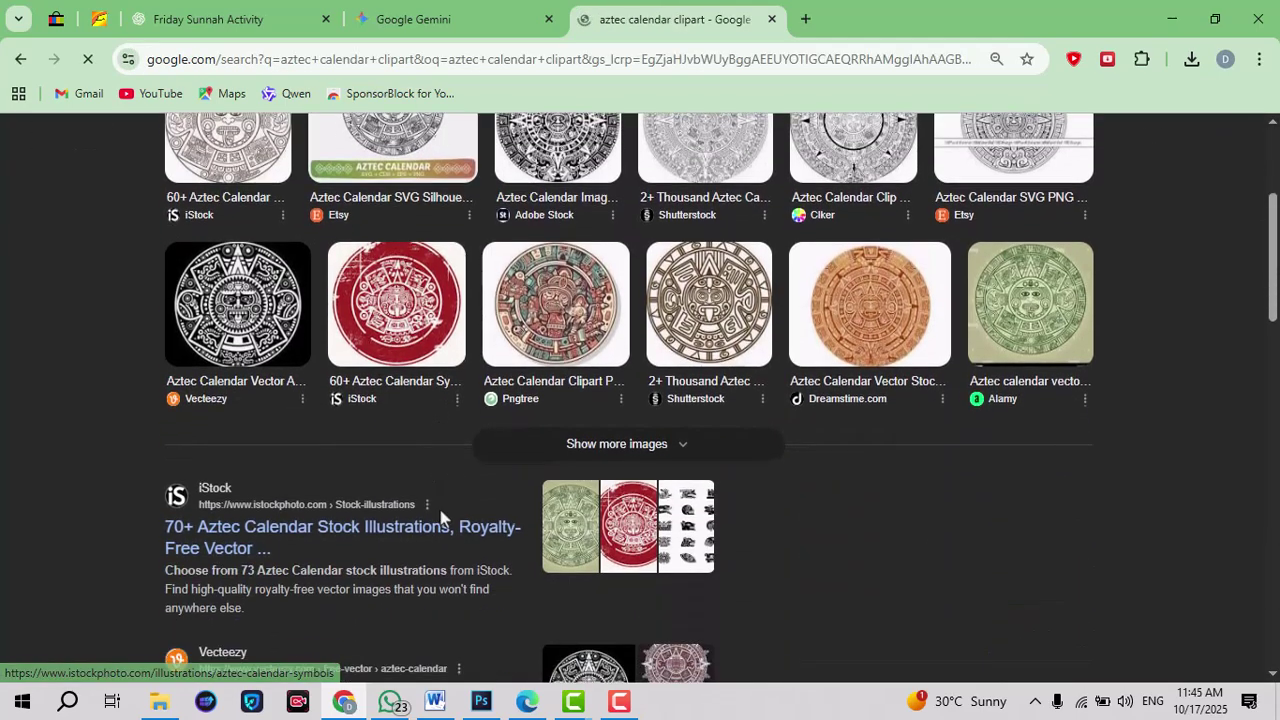
scroll(440, 517, "up", 2)
scroll(443, 514, "down", 1)
scroll(445, 512, "up", 1)
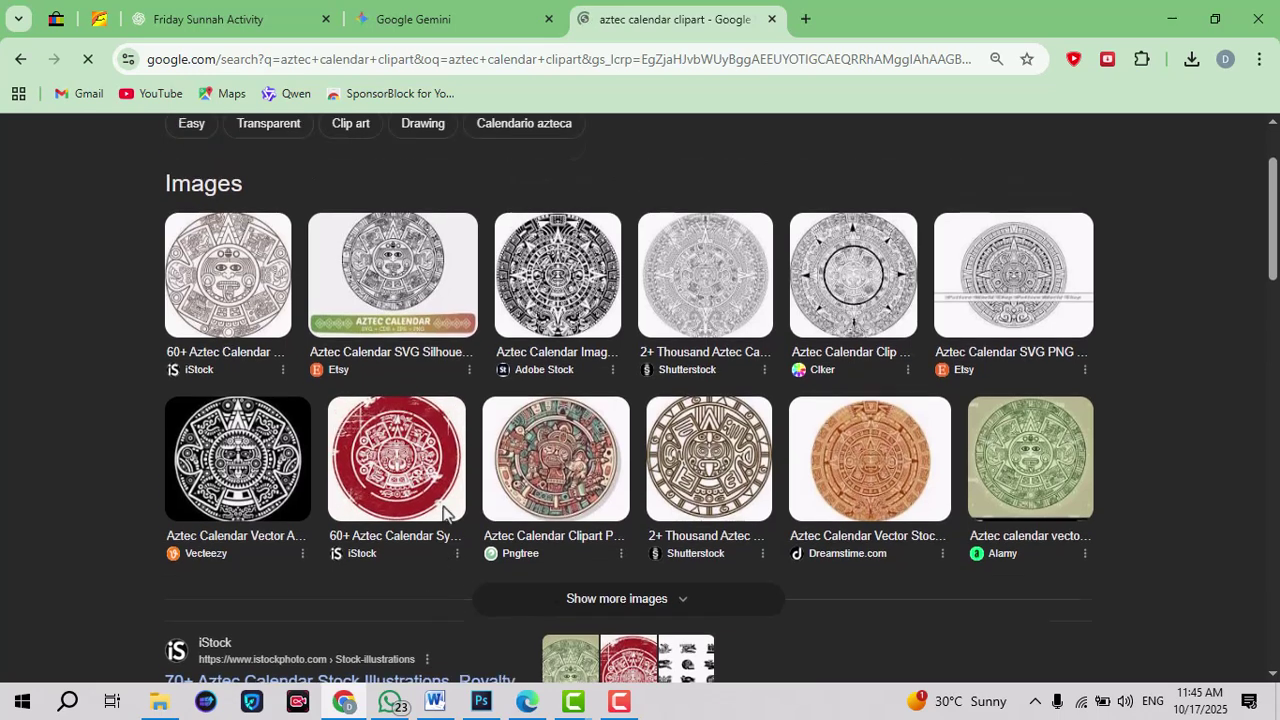
scroll(410, 372, "up", 1)
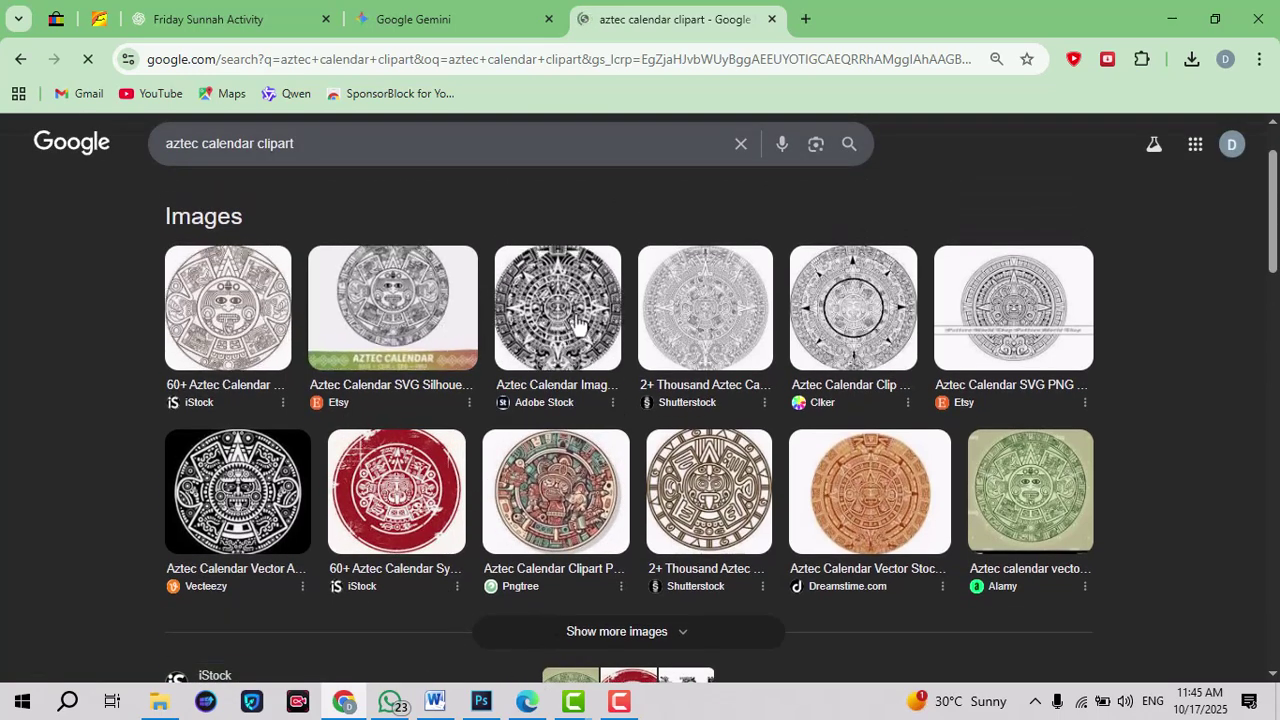
scroll(516, 403, "down", 7)
scroll(516, 403, "down", 3)
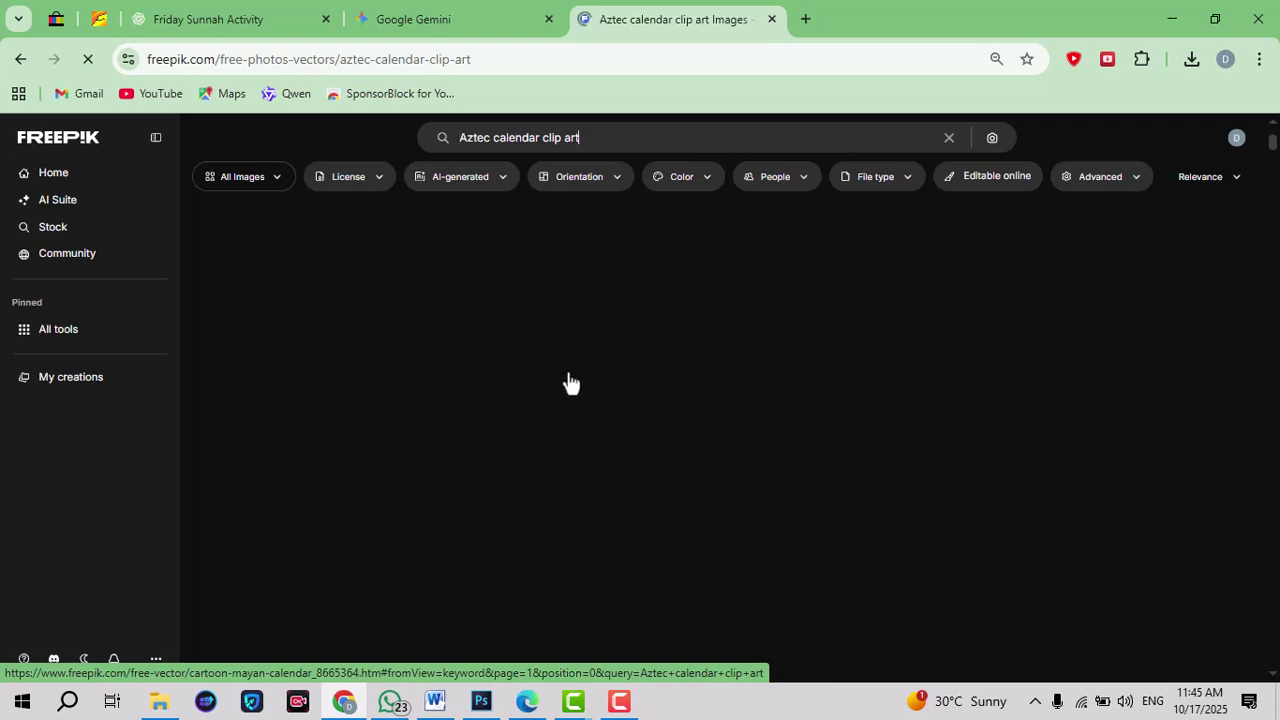
scroll(570, 383, "down", 3)
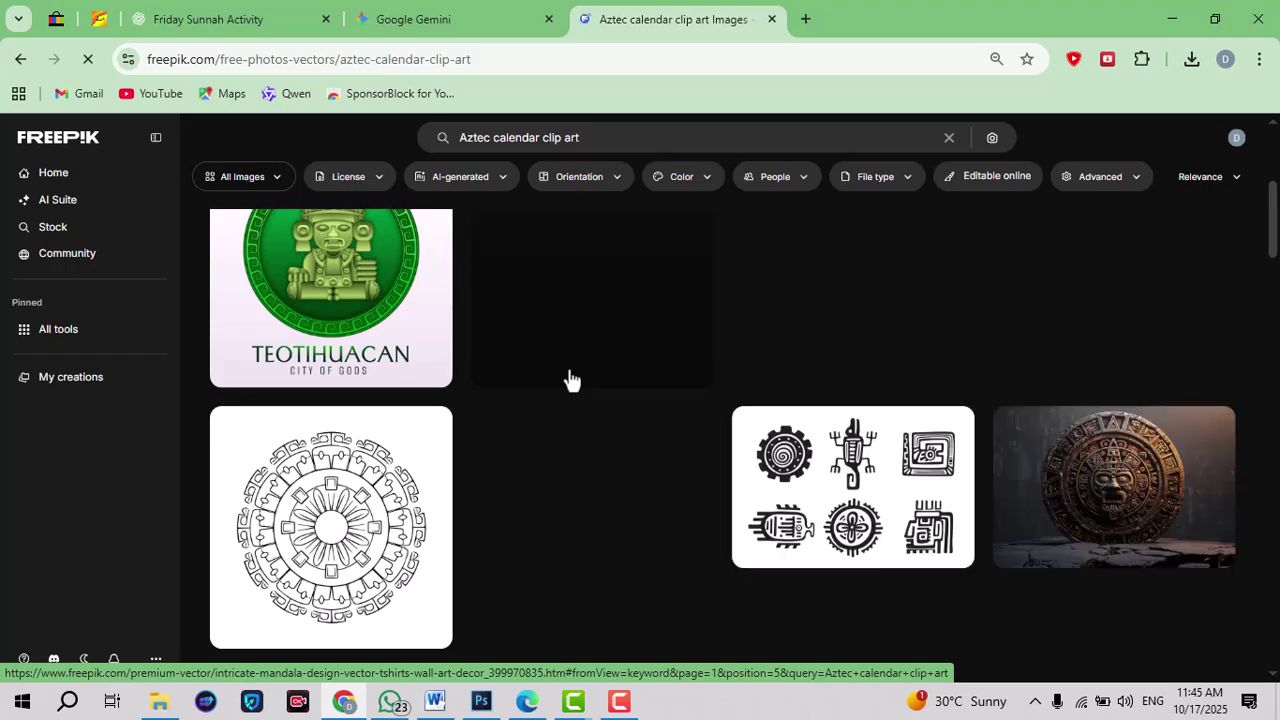
scroll(580, 394, "down", 5)
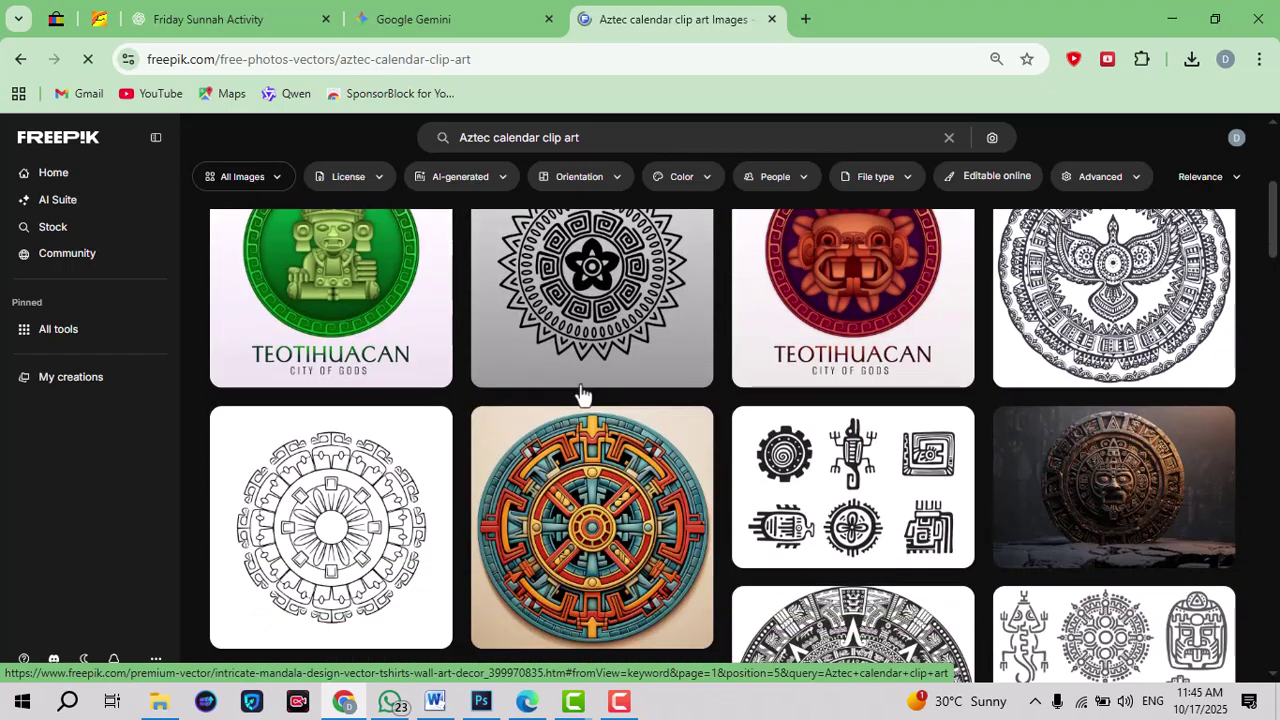
scroll(583, 395, "down", 2)
scroll(580, 391, "up", 4)
scroll(340, 450, "down", 3)
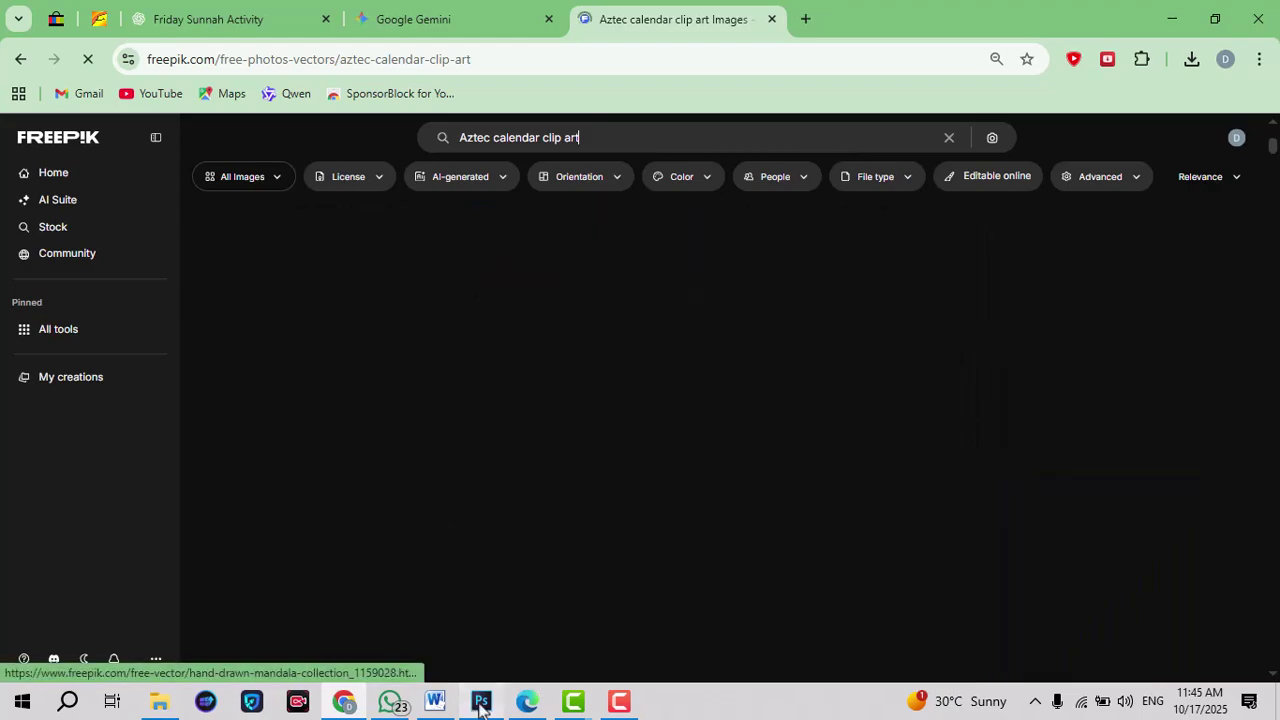
Switch back to Photoshop and place the cddaddeq image from Downloads as an embedded file in the sky document.
left_click(485, 701)
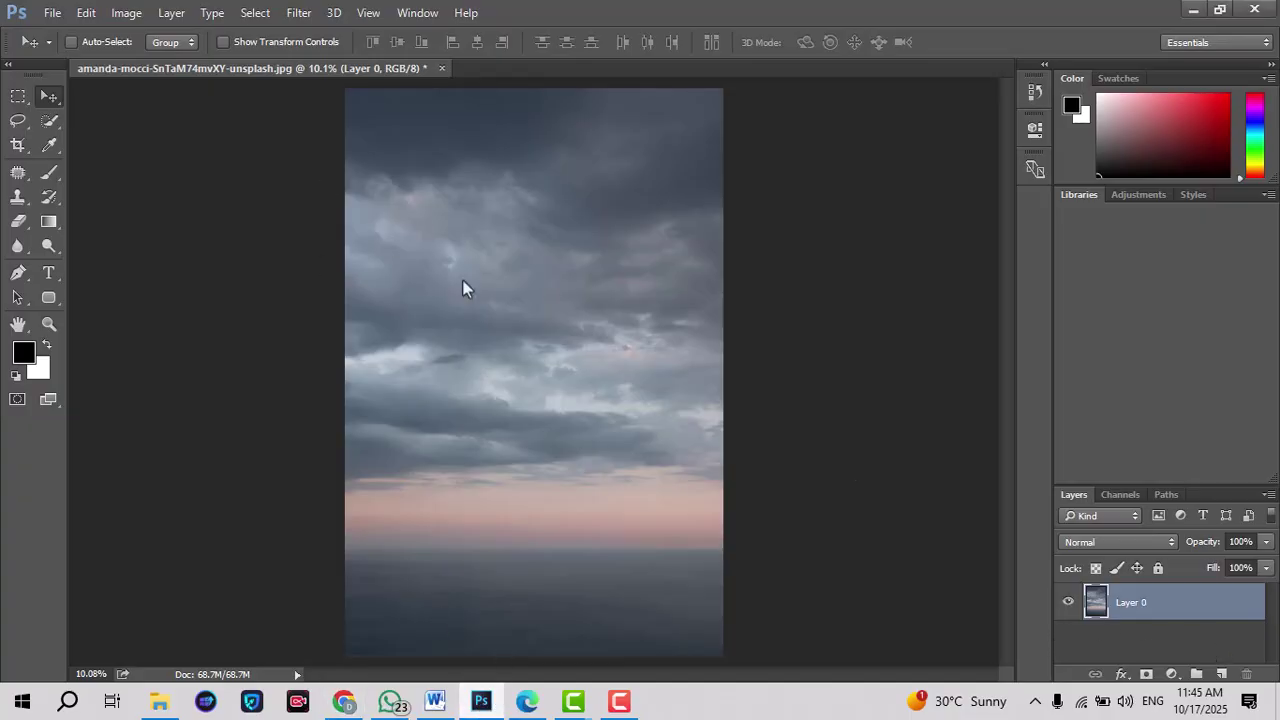
left_click(53, 12)
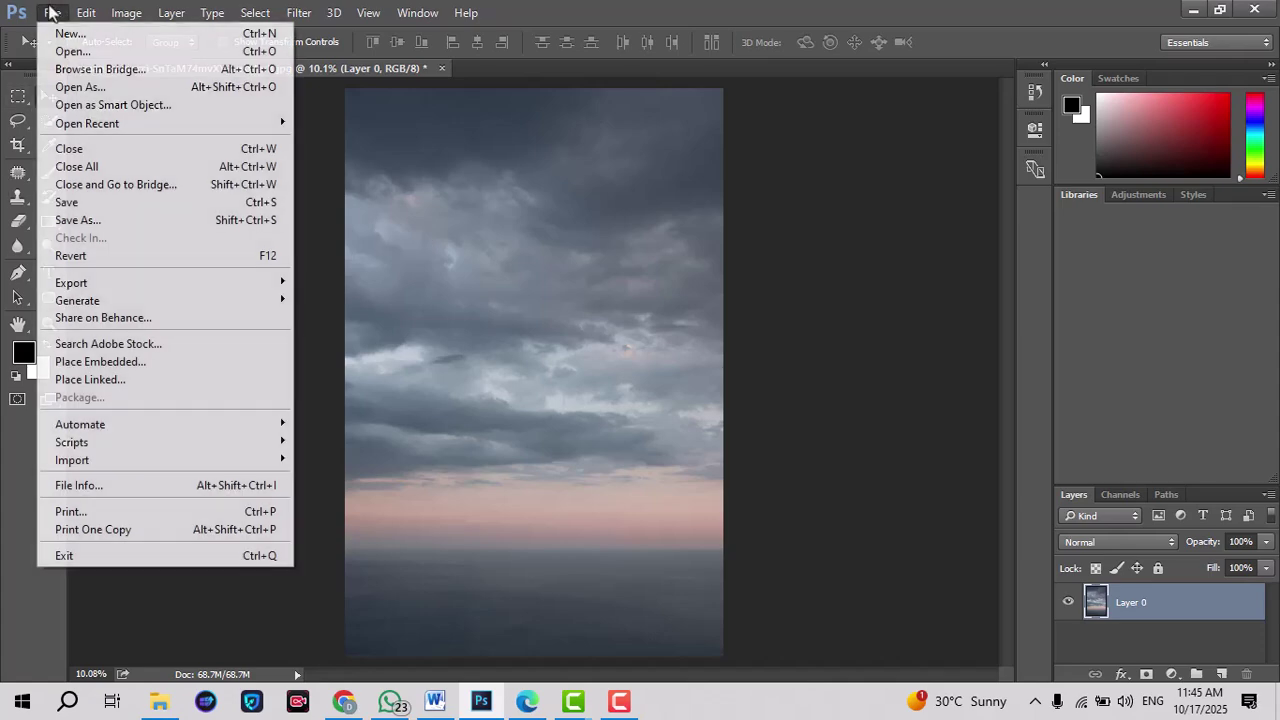
left_click(96, 364)
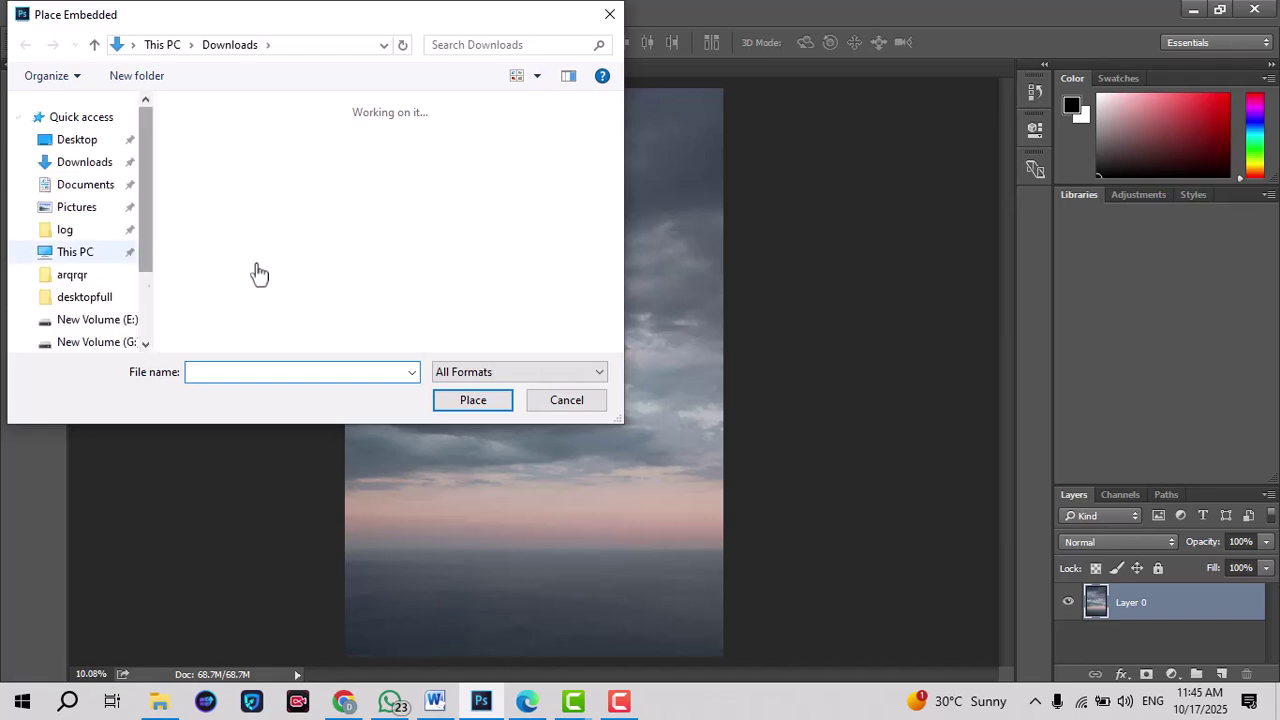
scroll(305, 241, "down", 6)
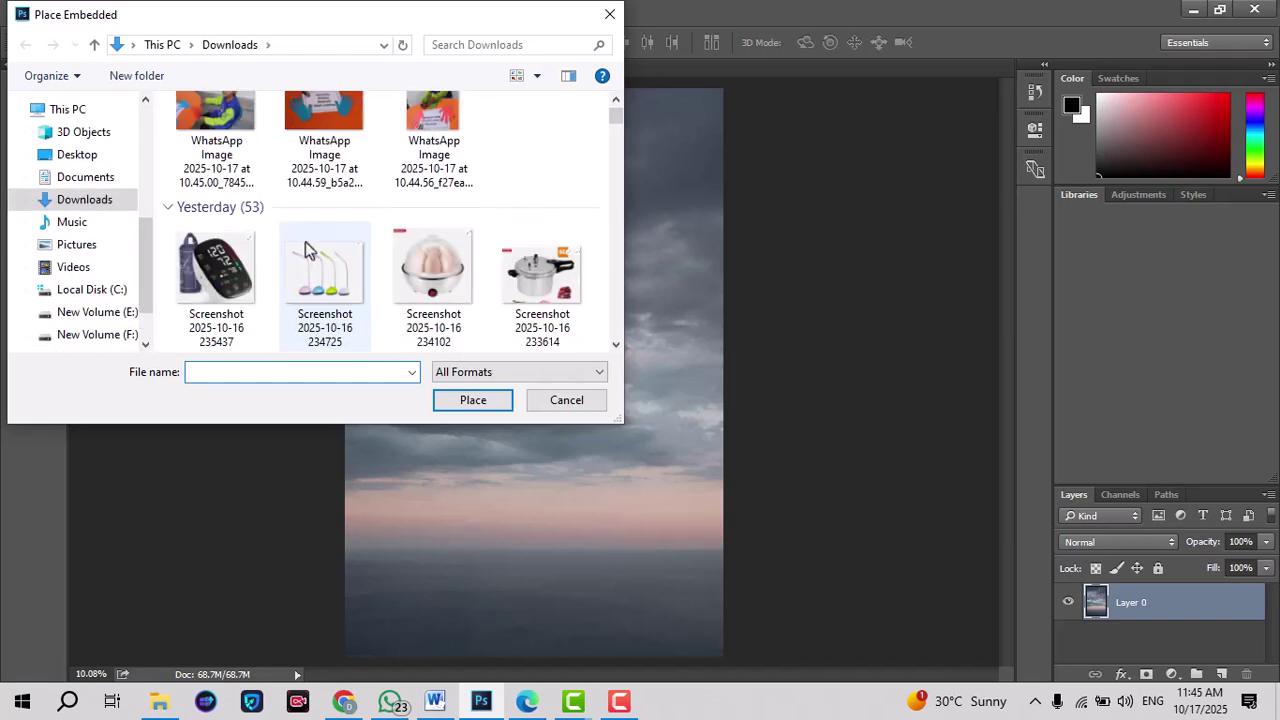
scroll(305, 241, "down", 8)
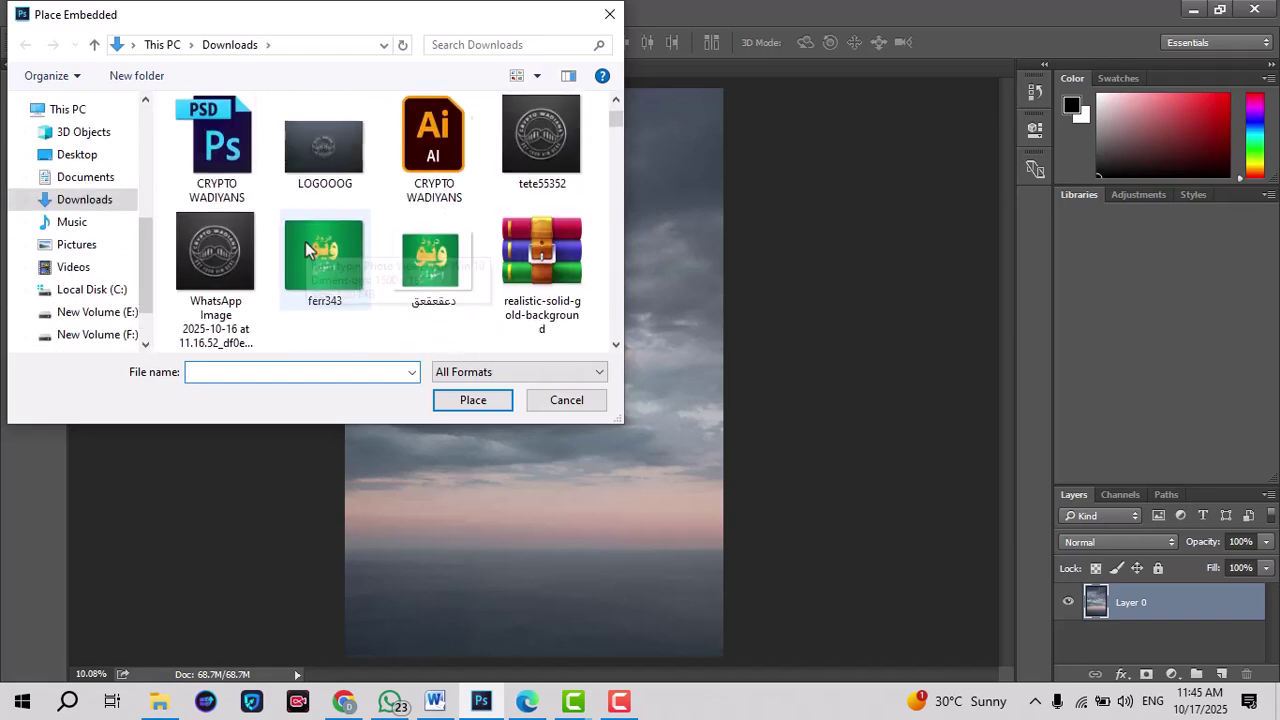
scroll(305, 248, "down", 10)
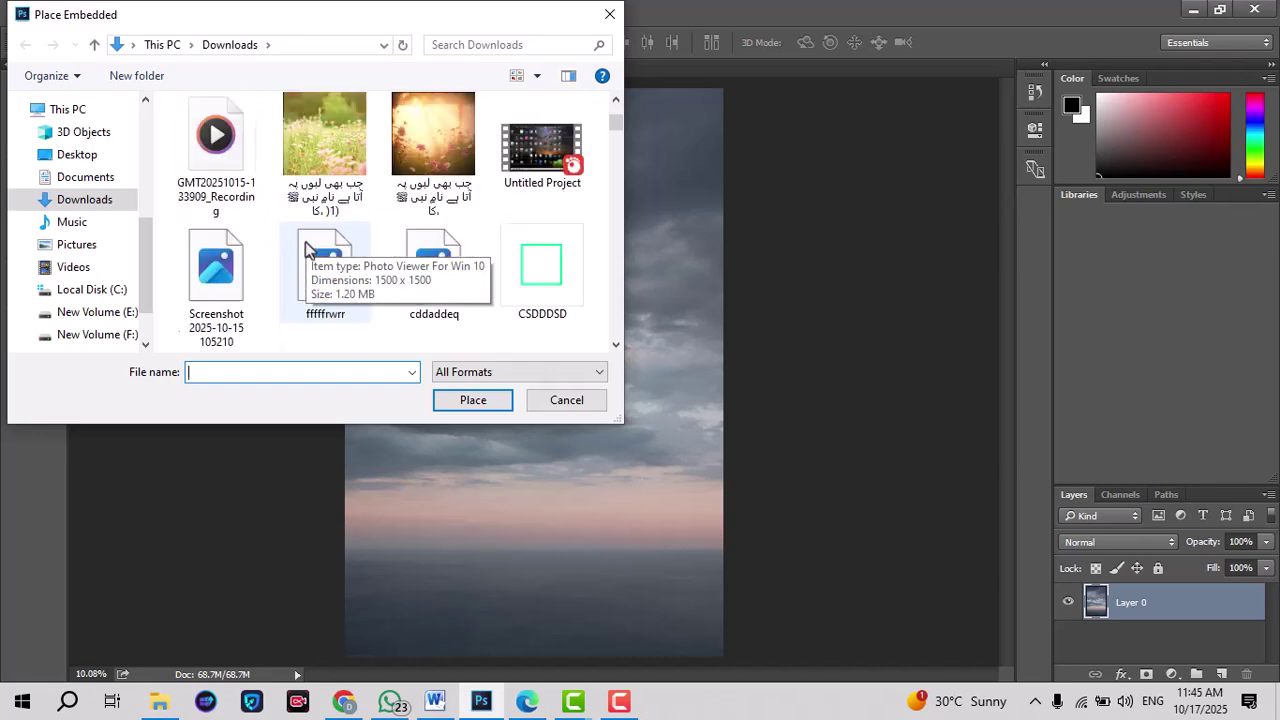
left_click(434, 150)
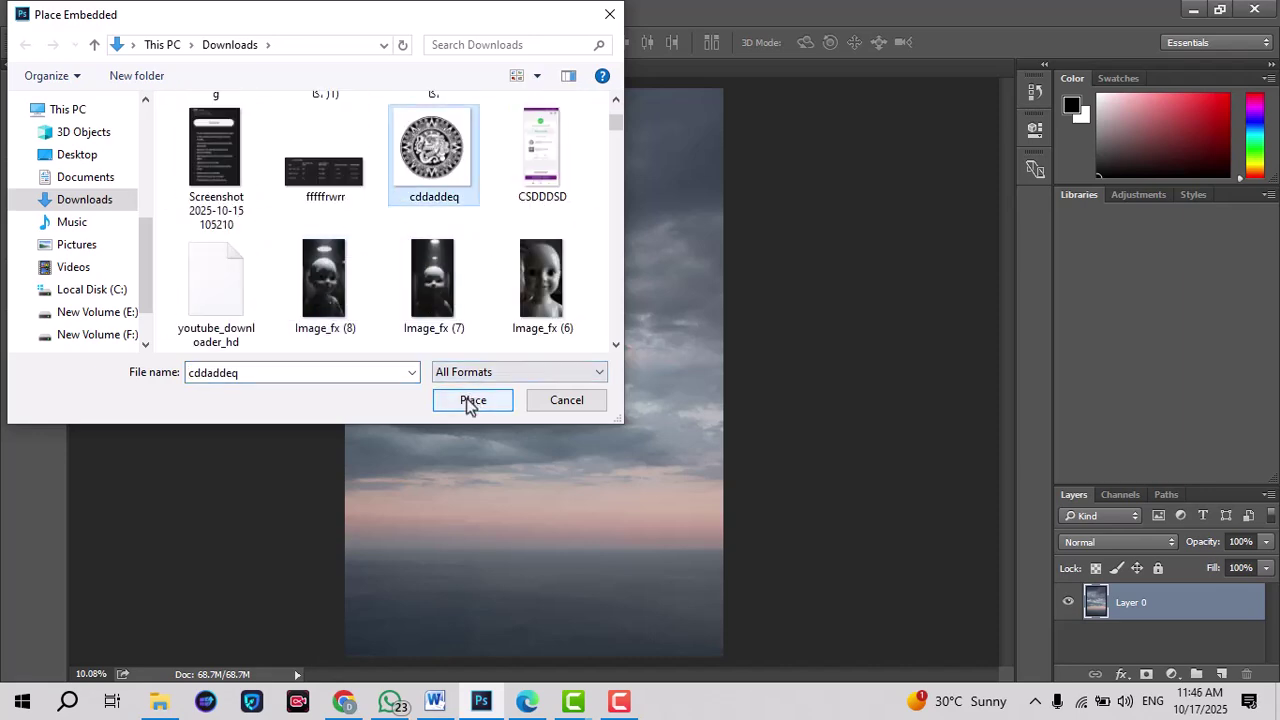
left_click(473, 400)
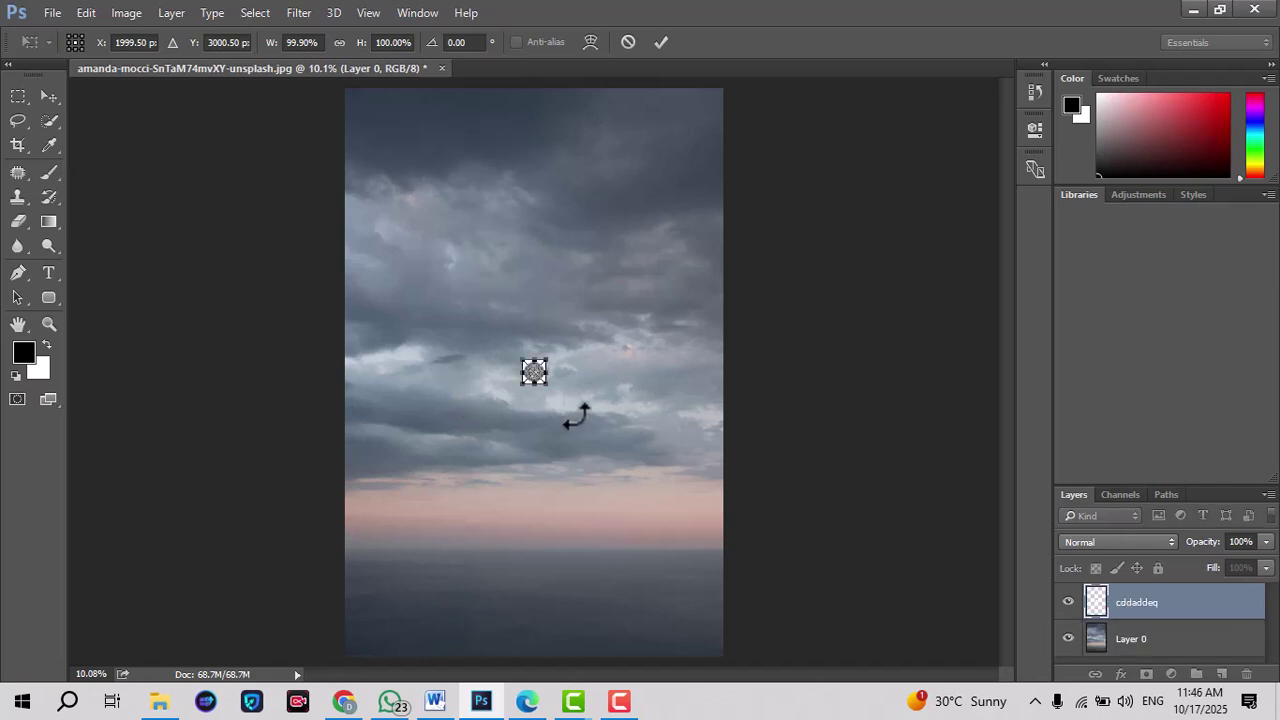
Scale the placed calendar image to about 962%, commit the placement and centre it over the upper sky.
left_click_drag(535, 374, 766, 594)
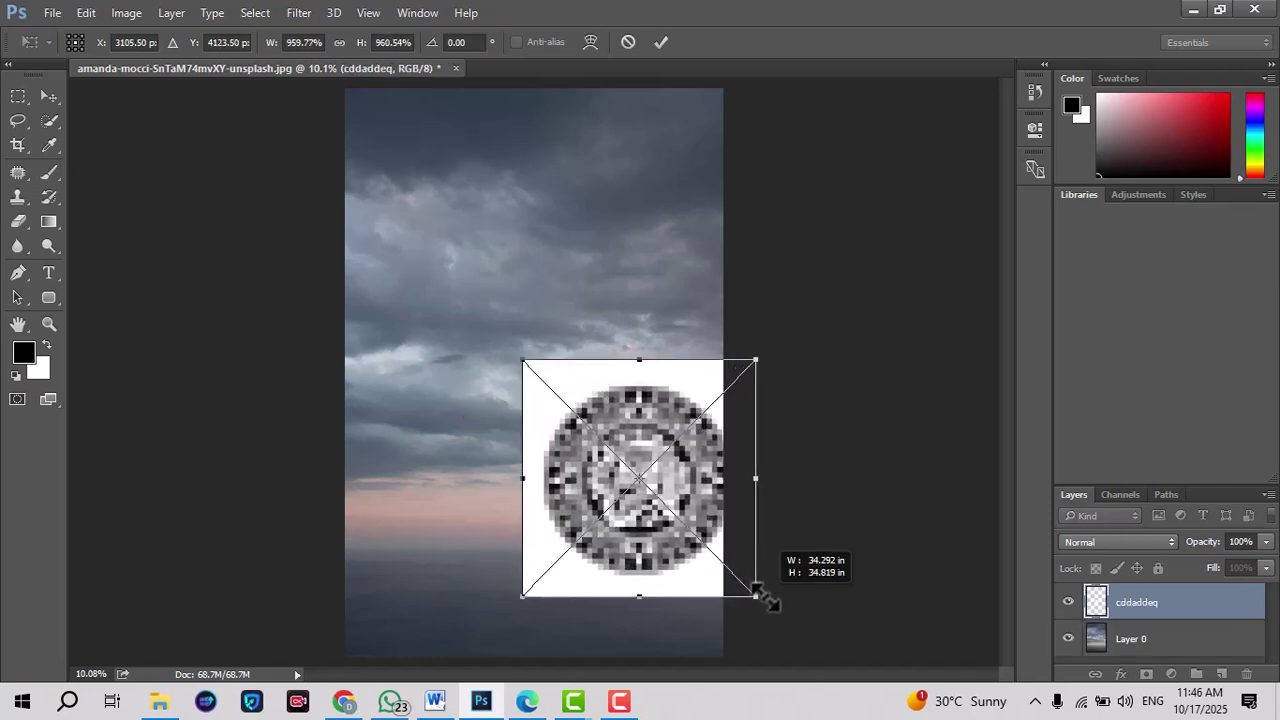
left_click_drag(698, 550, 578, 362)
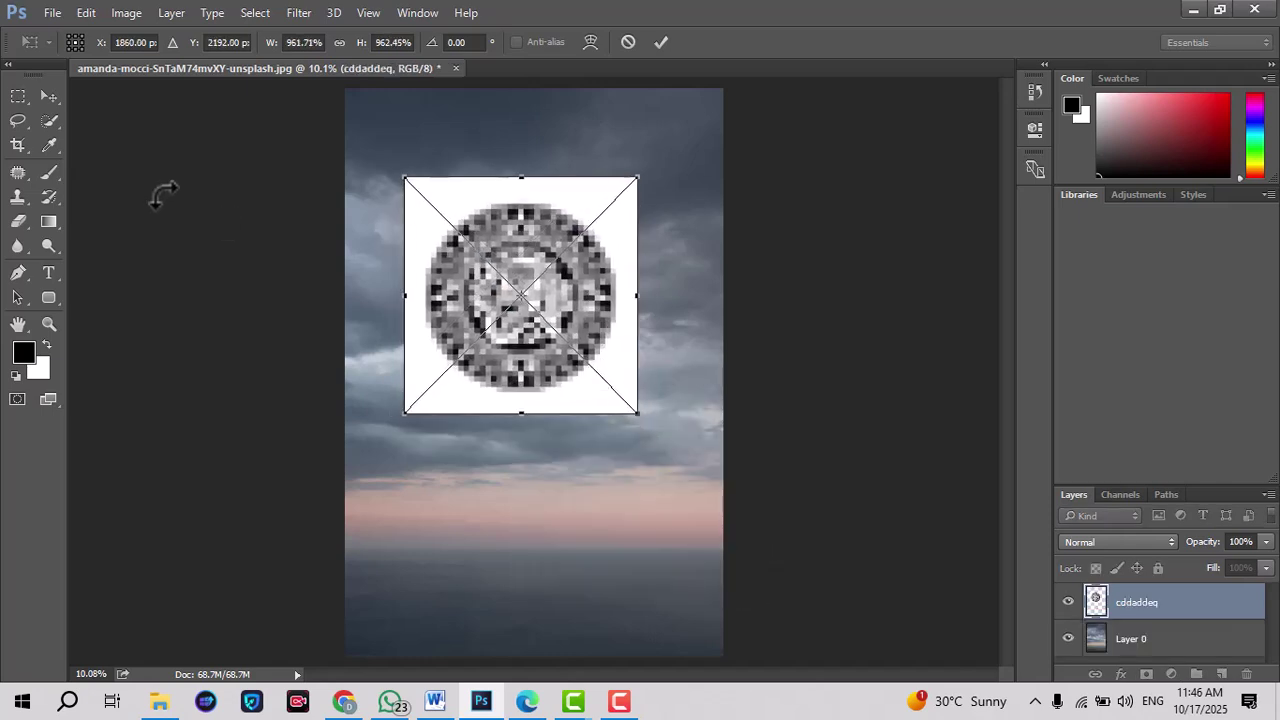
left_click(59, 95)
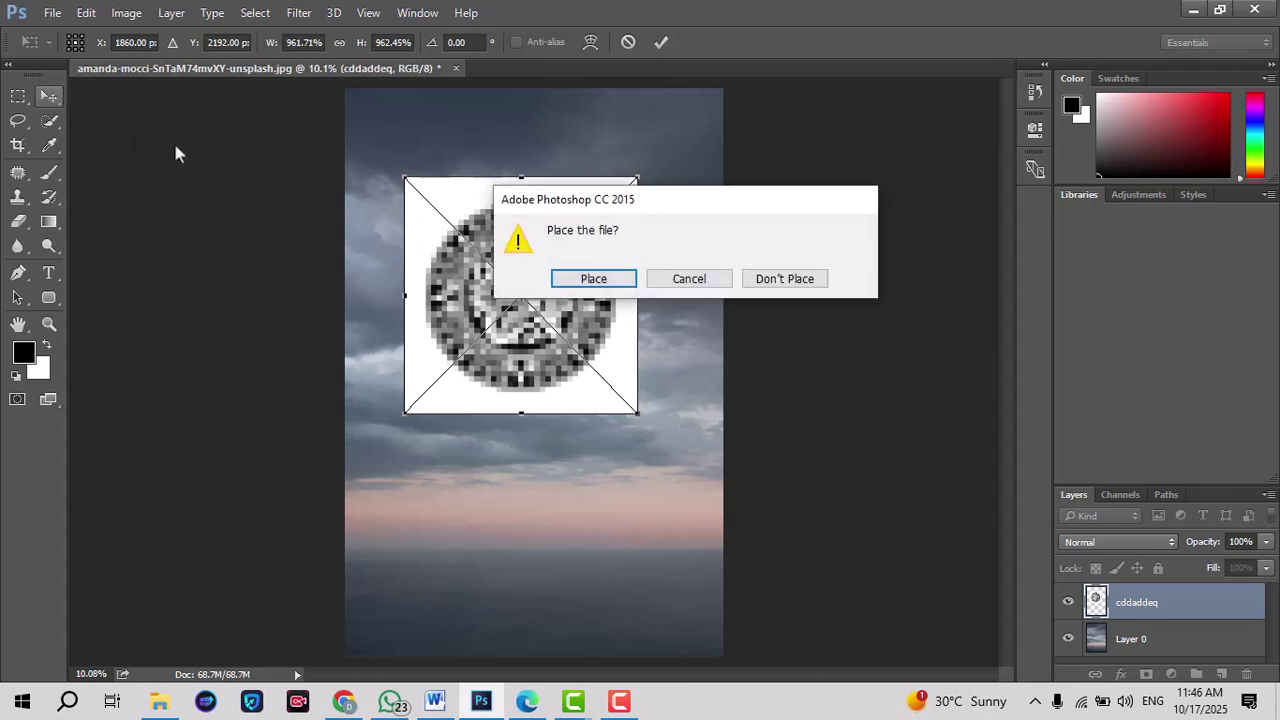
left_click(630, 279)
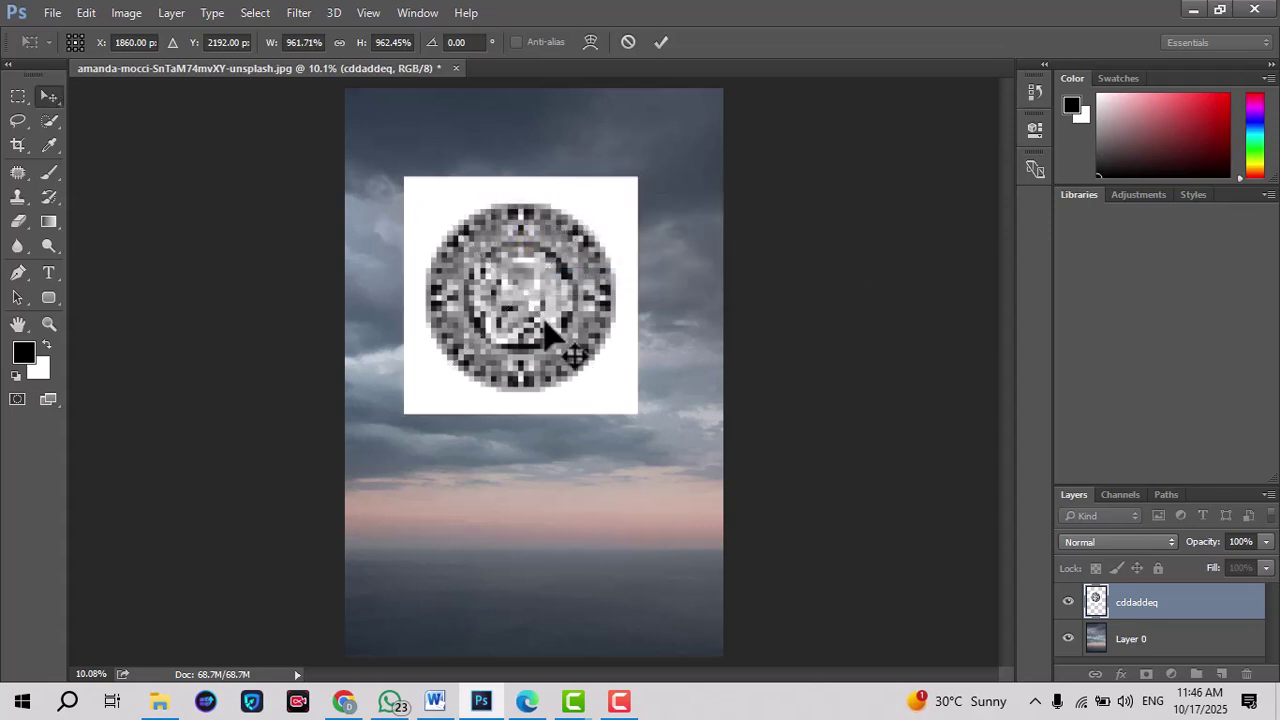
left_click_drag(534, 344, 547, 344)
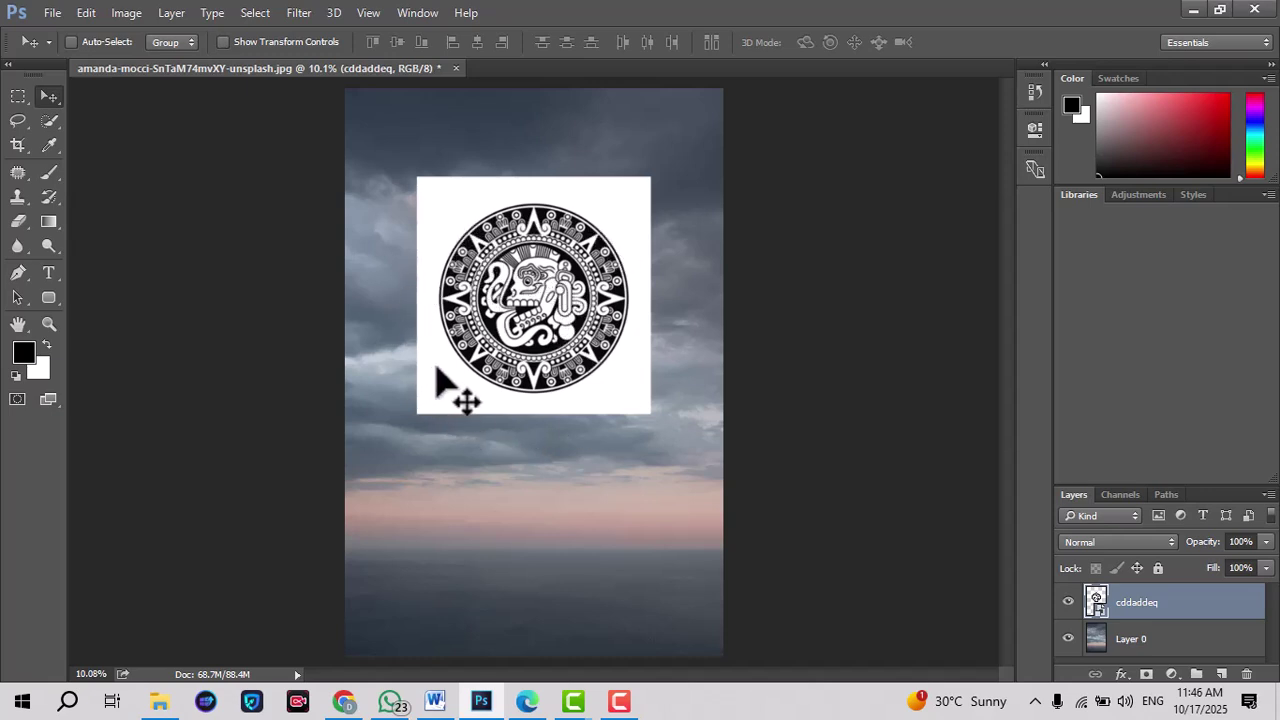
left_click(49, 120)
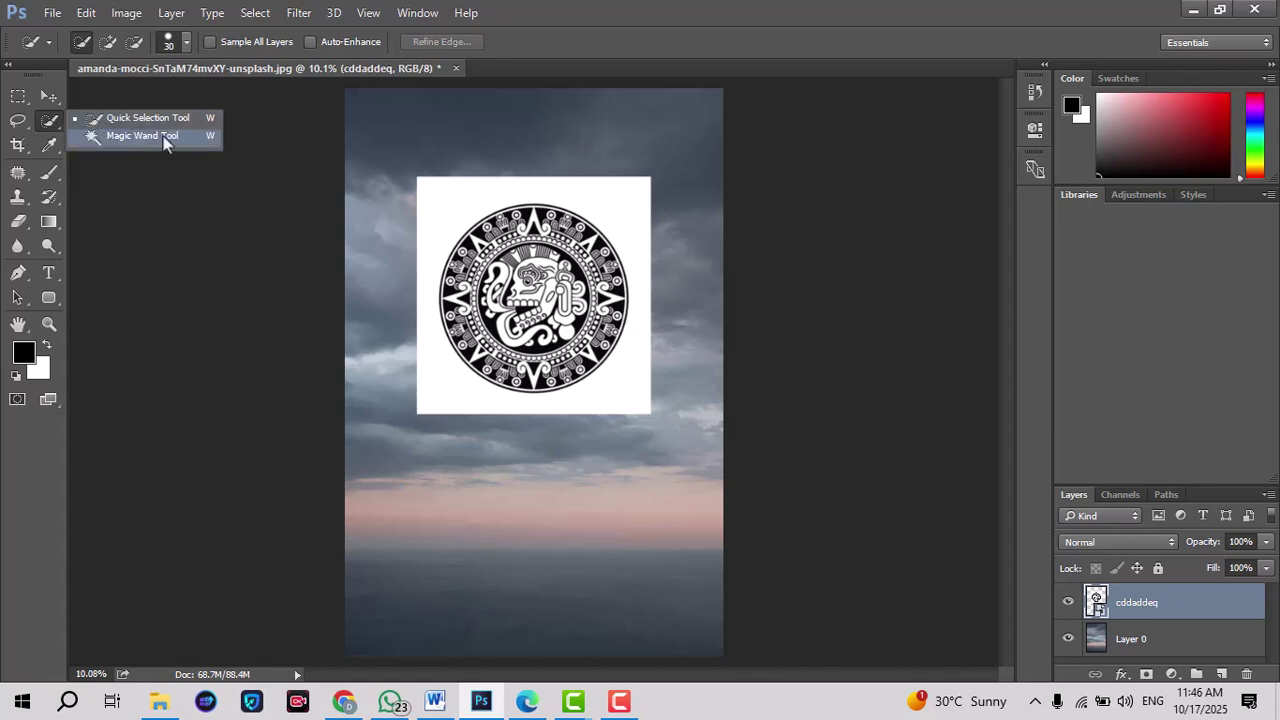
left_click(17, 120)
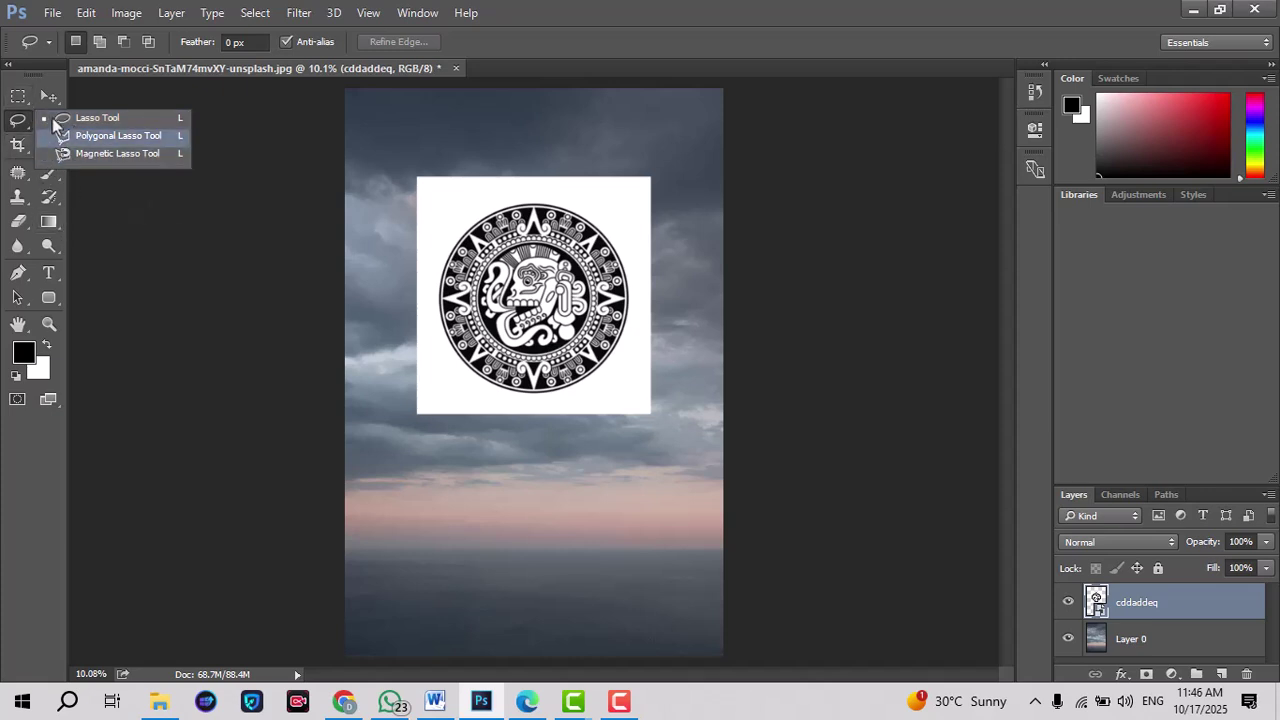
left_click(46, 94)
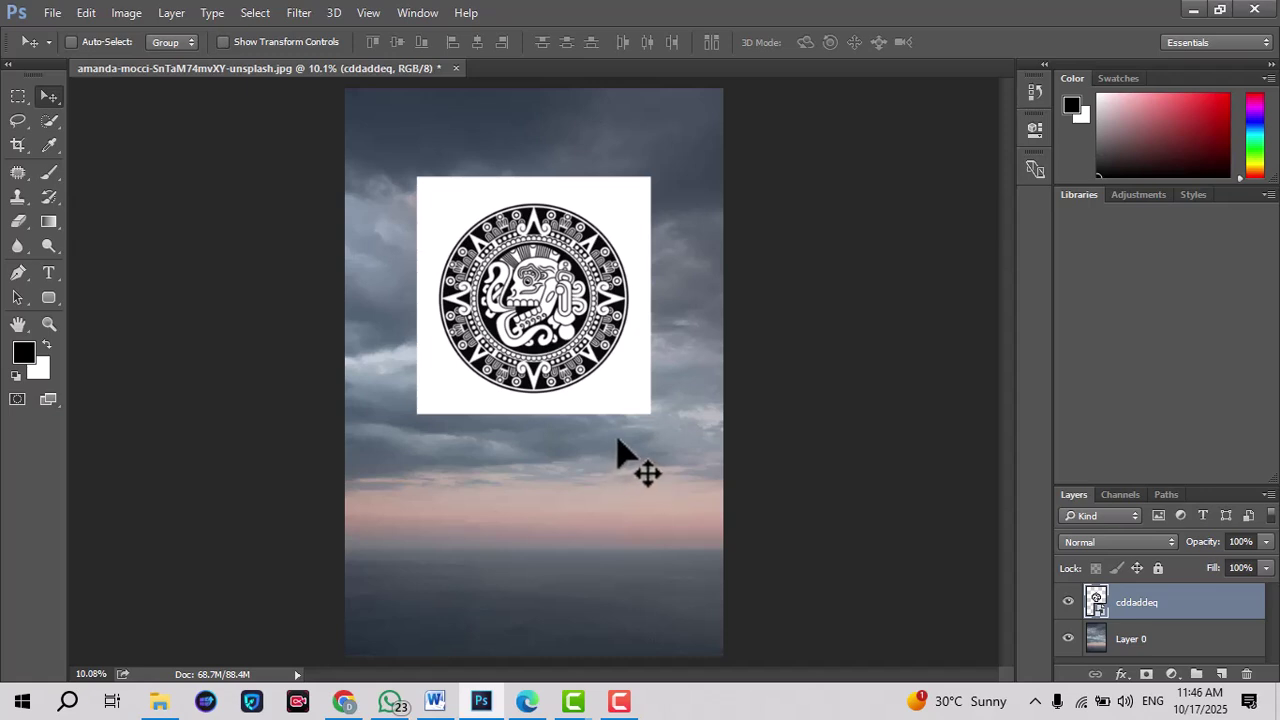
Set the blend mode of the placed cddaddeq calendar layer to Multiply.
left_click(1088, 543)
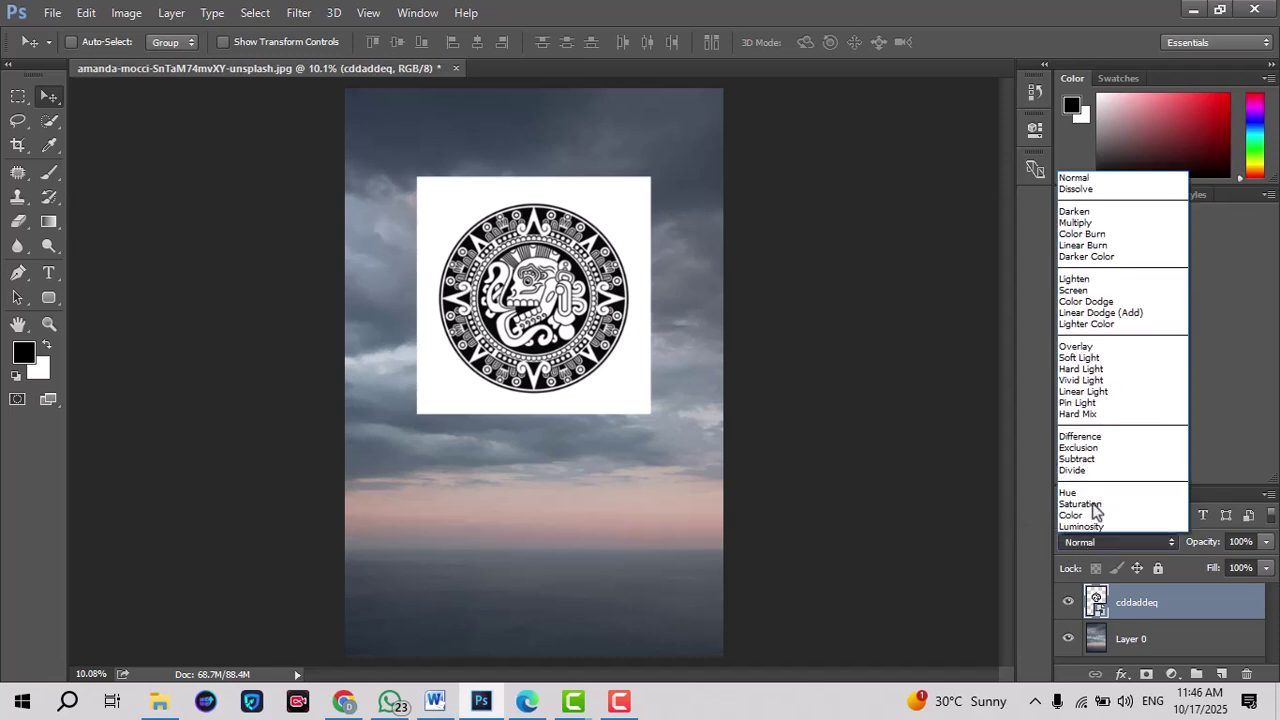
left_click(1091, 223)
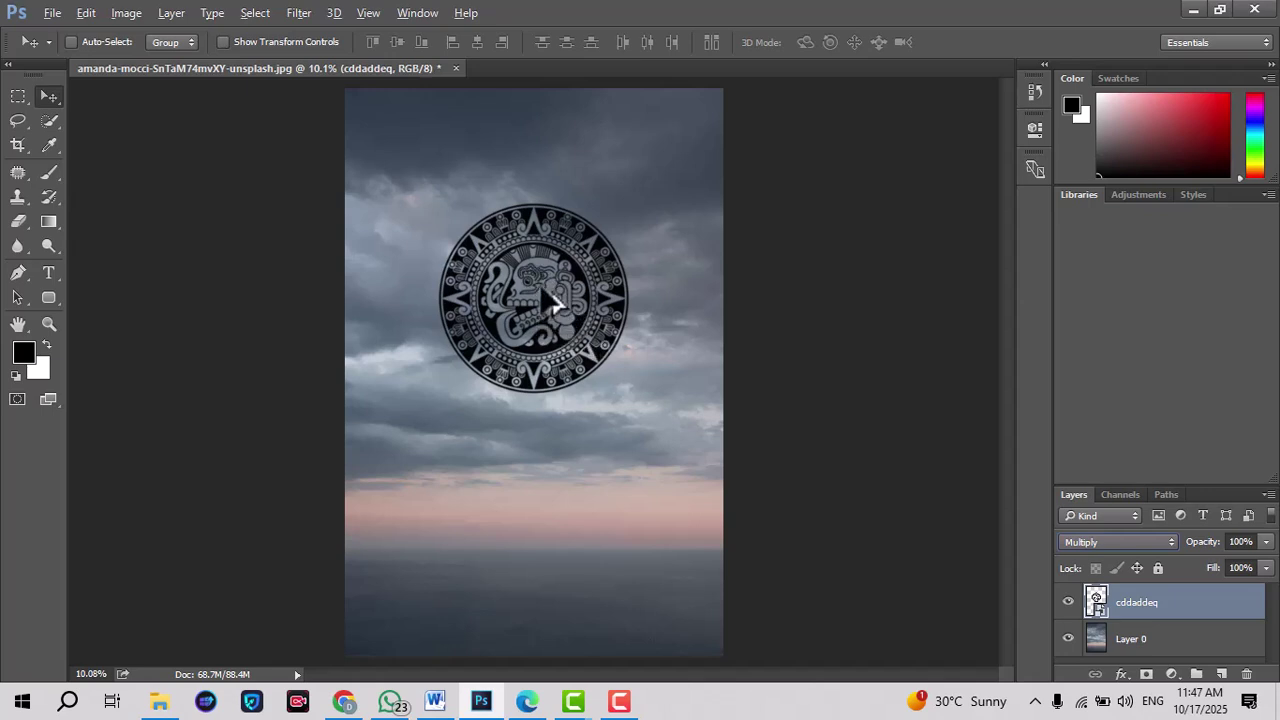
left_click(17, 297)
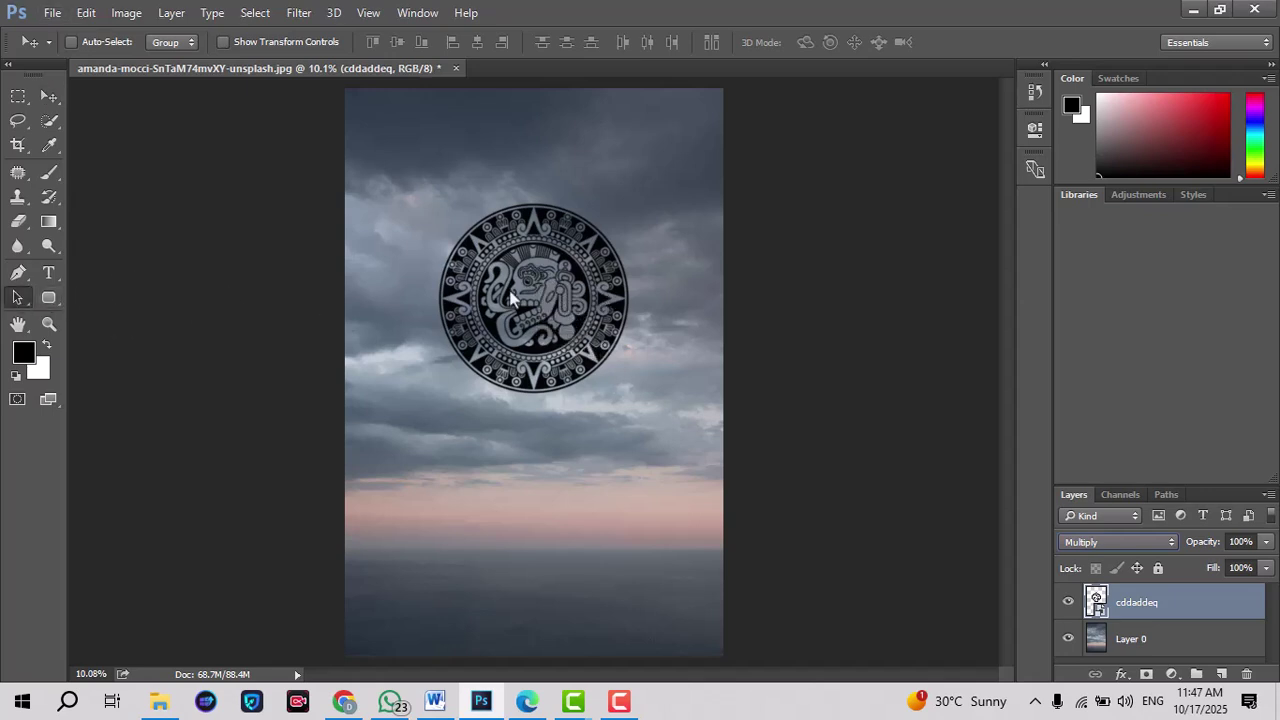
left_click(50, 96)
Examine how the Multiply-blended calendar sits on the clouds, both close up and in the wider sky.
scroll(553, 328, "up", 3)
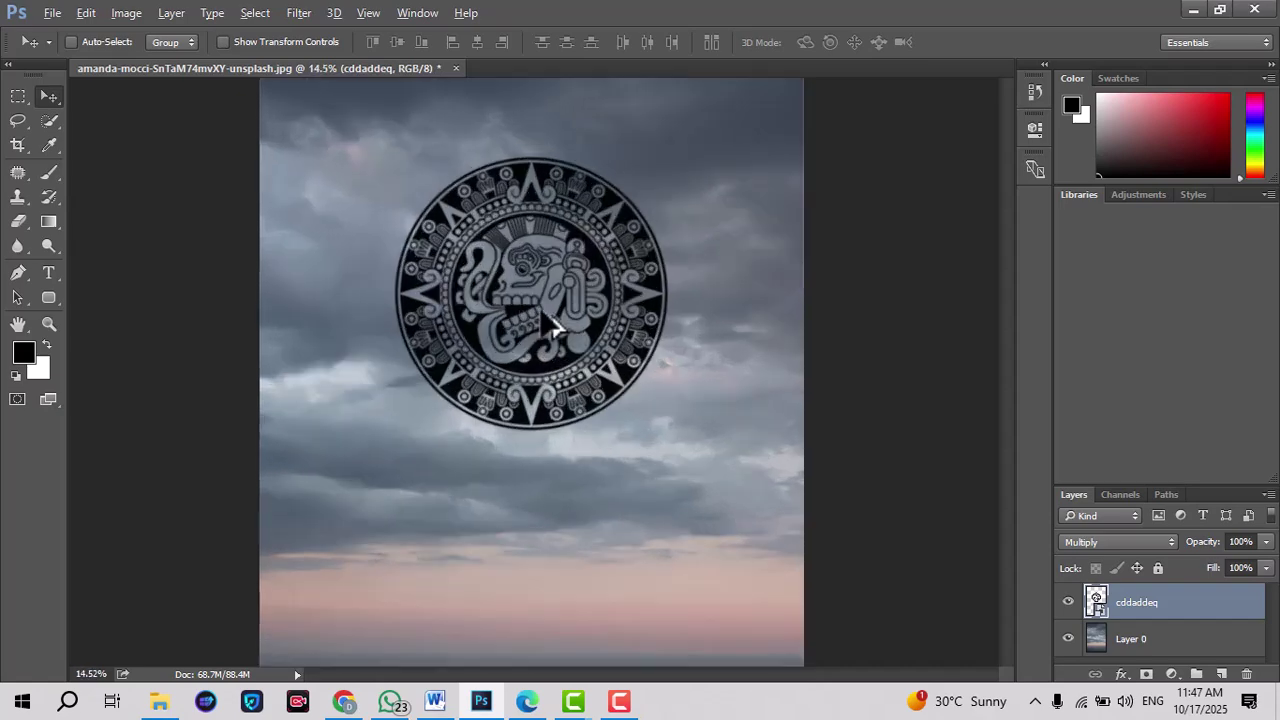
scroll(545, 316, "up", 2)
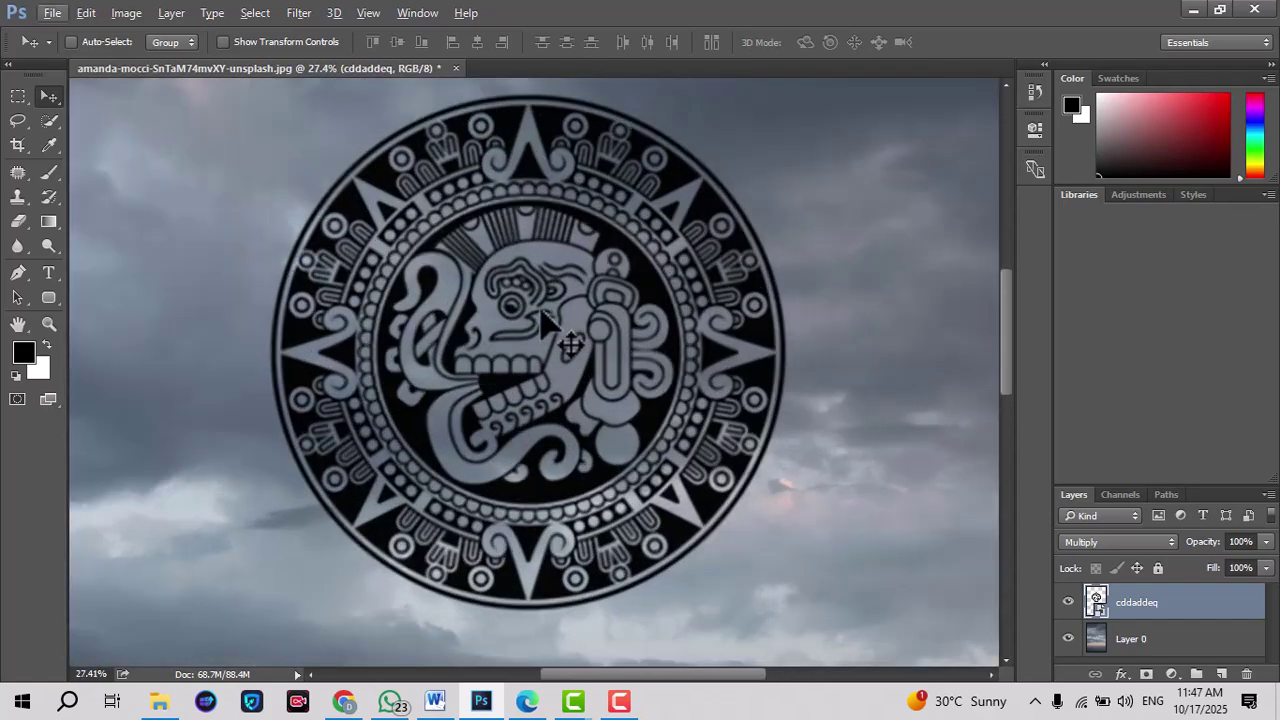
scroll(541, 313, "up", 1)
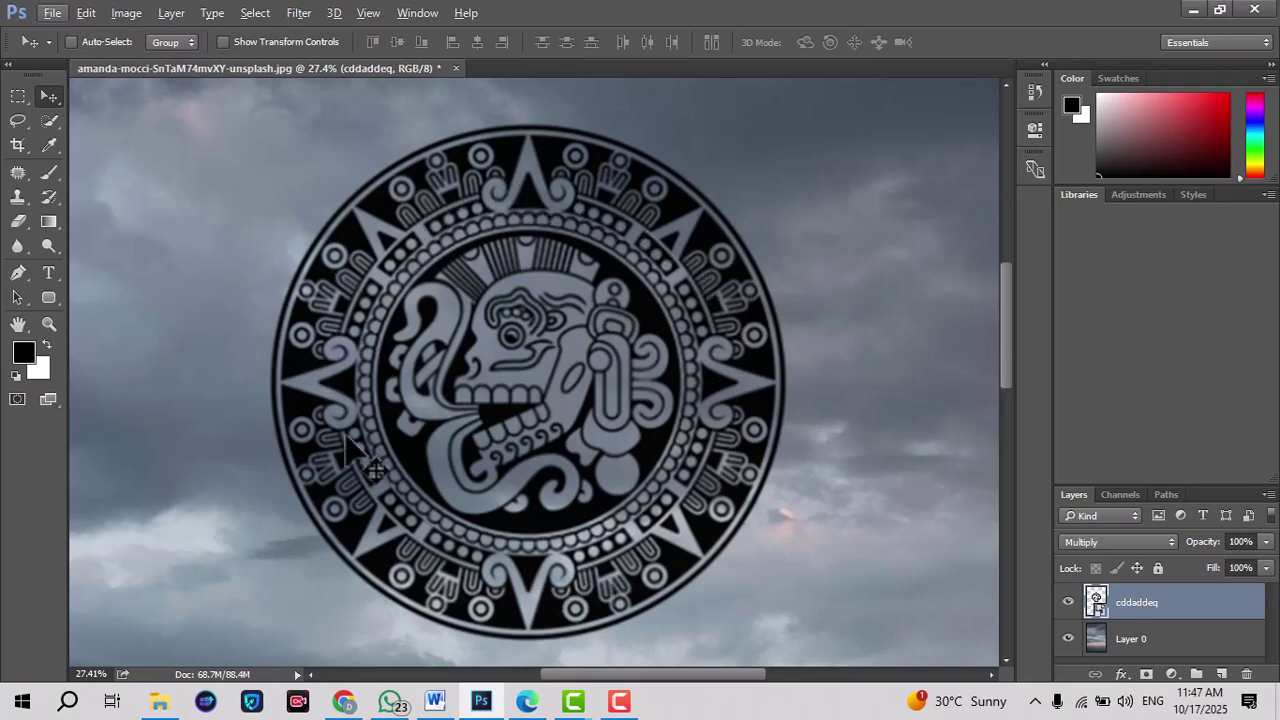
scroll(390, 404, "down", 1)
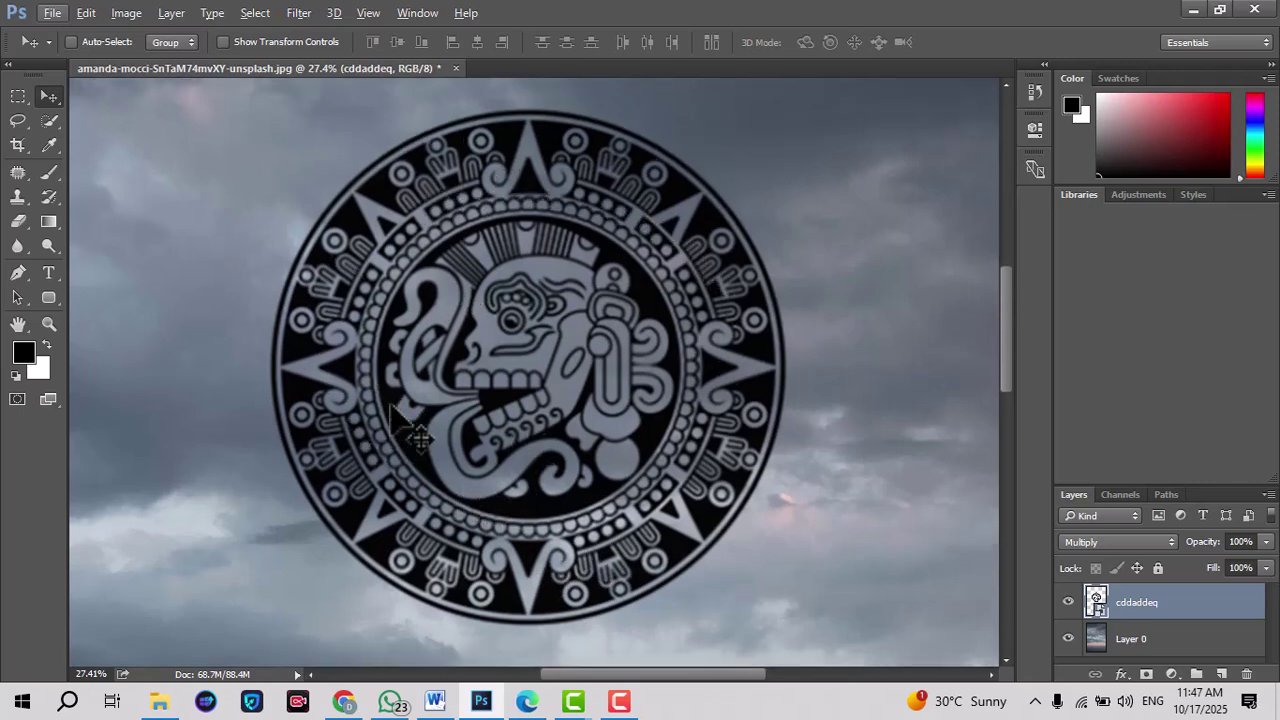
scroll(391, 404, "down", 1)
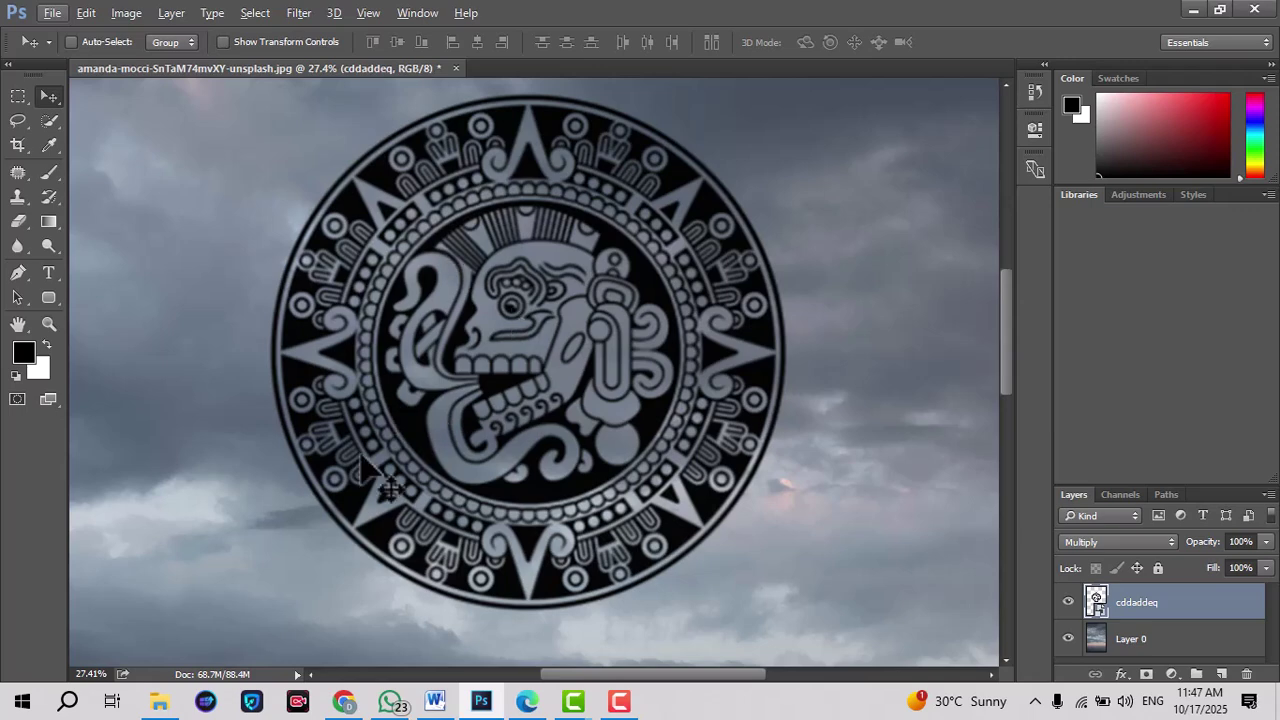
left_click(52, 122)
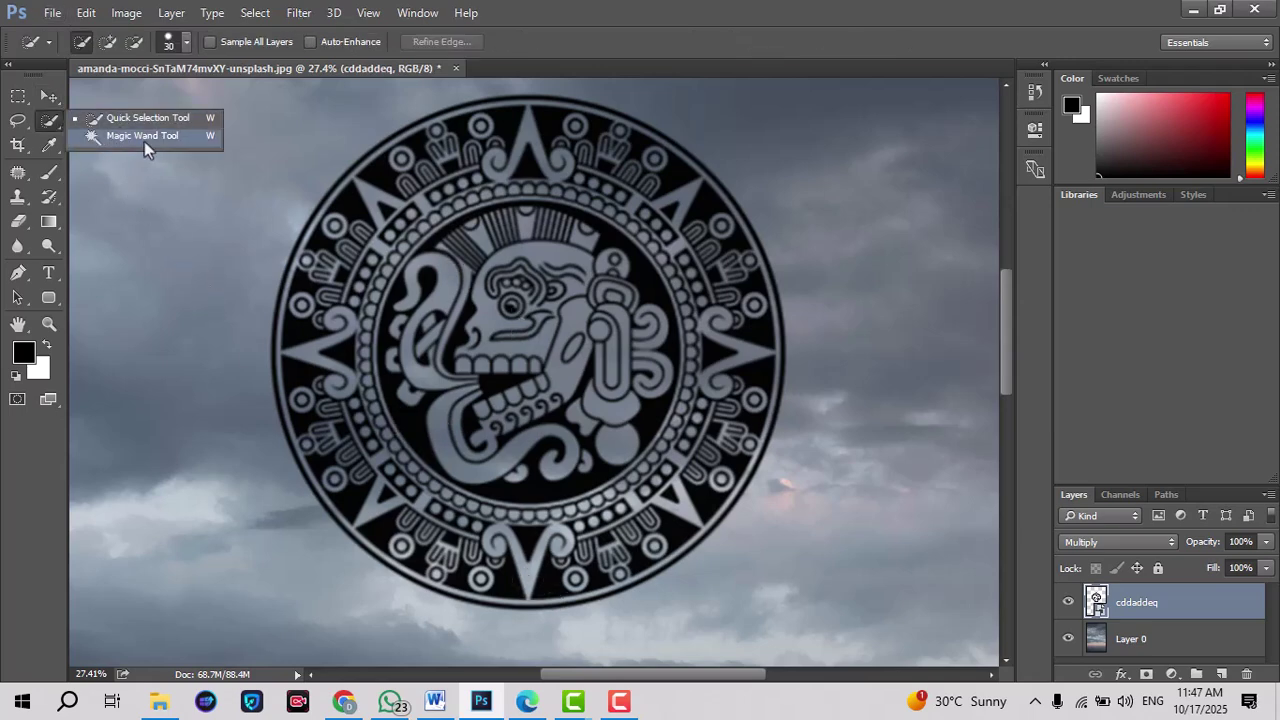
left_click(50, 100)
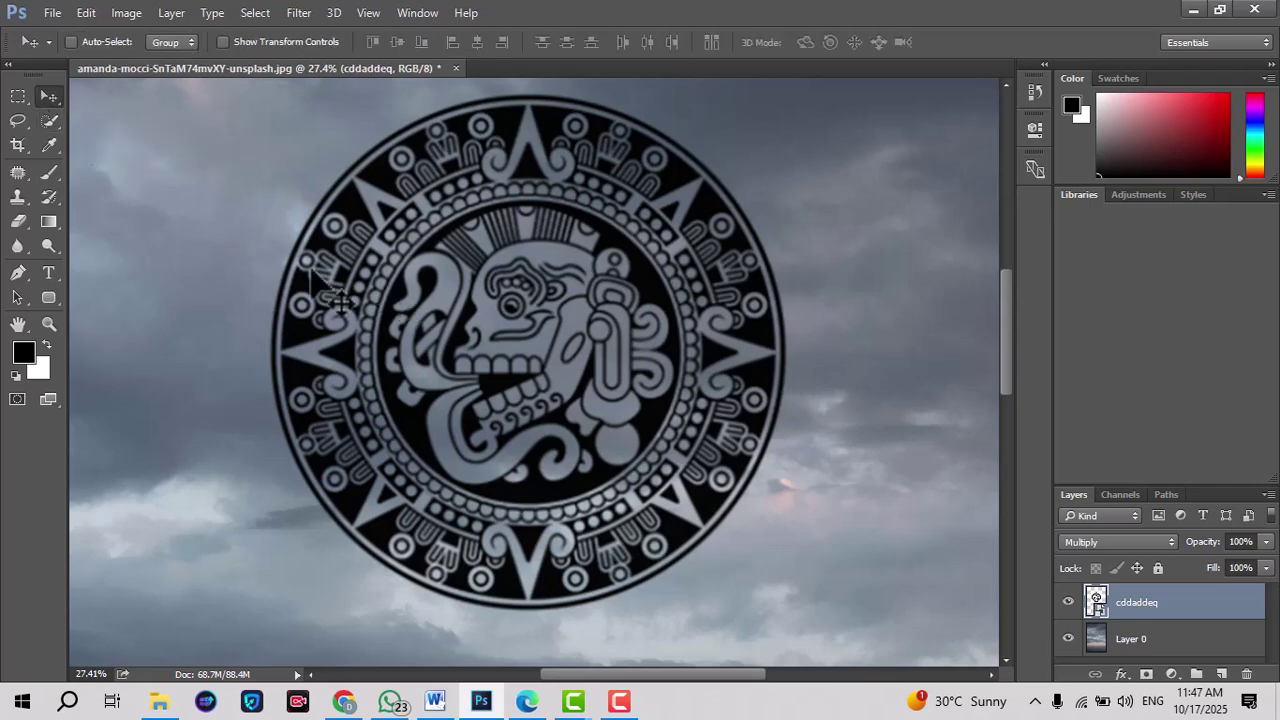
scroll(310, 269, "up", 1)
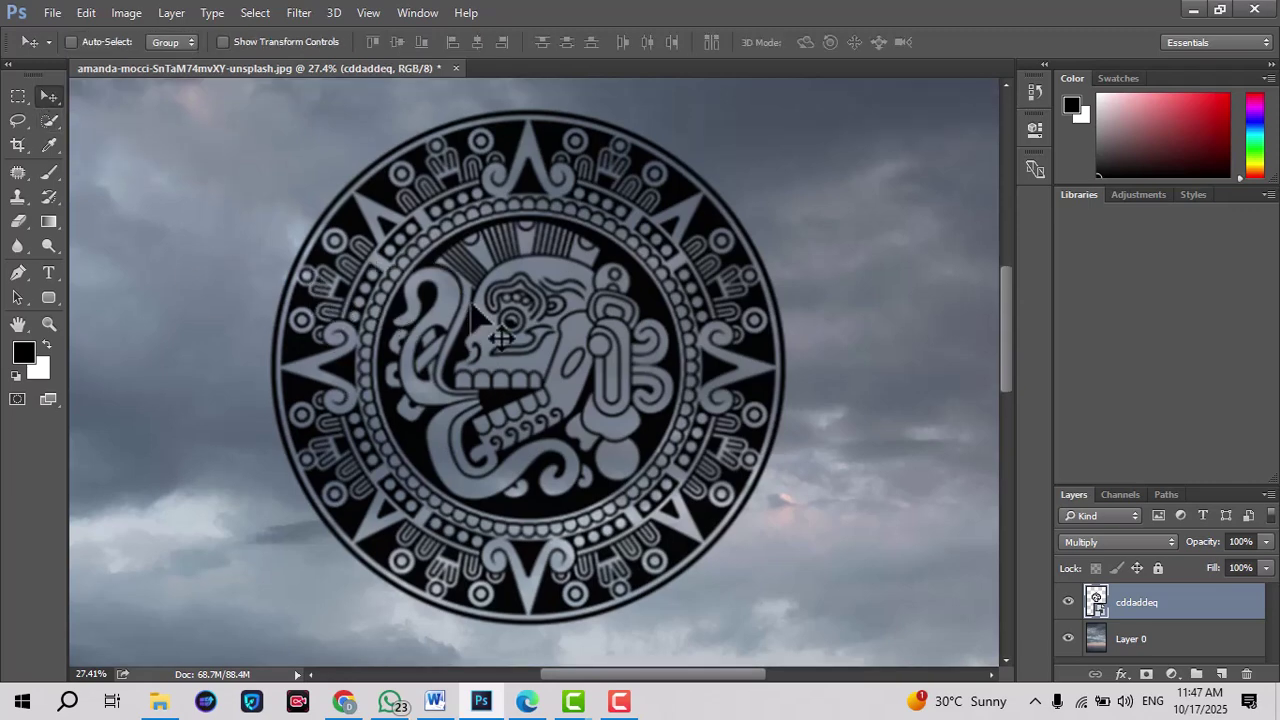
scroll(471, 307, "down", 6)
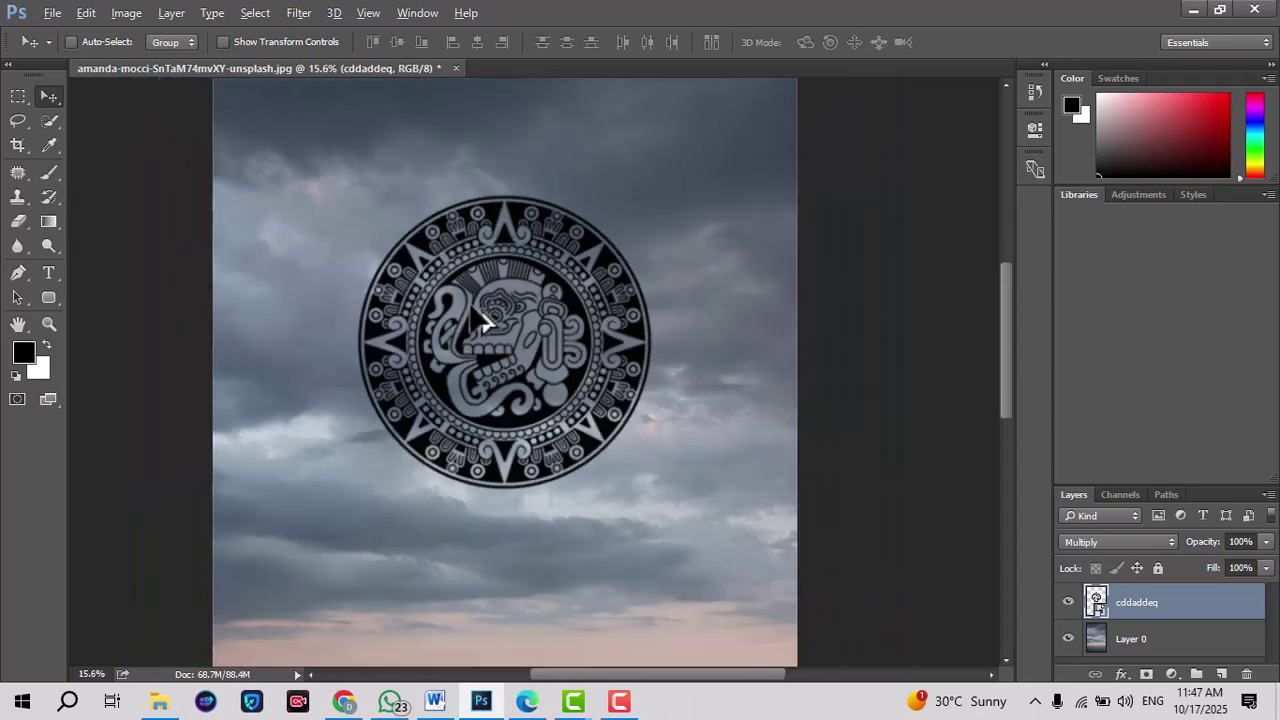
scroll(471, 307, "up", 4)
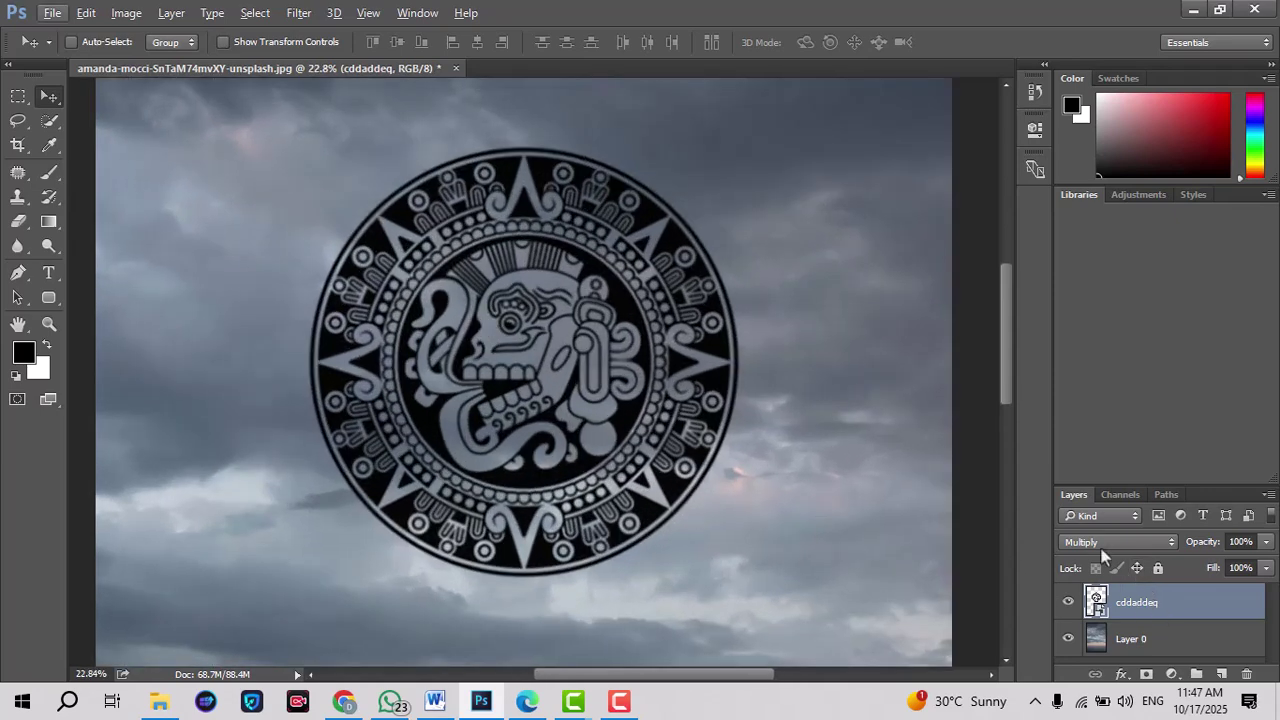
scroll(528, 378, "down", 3)
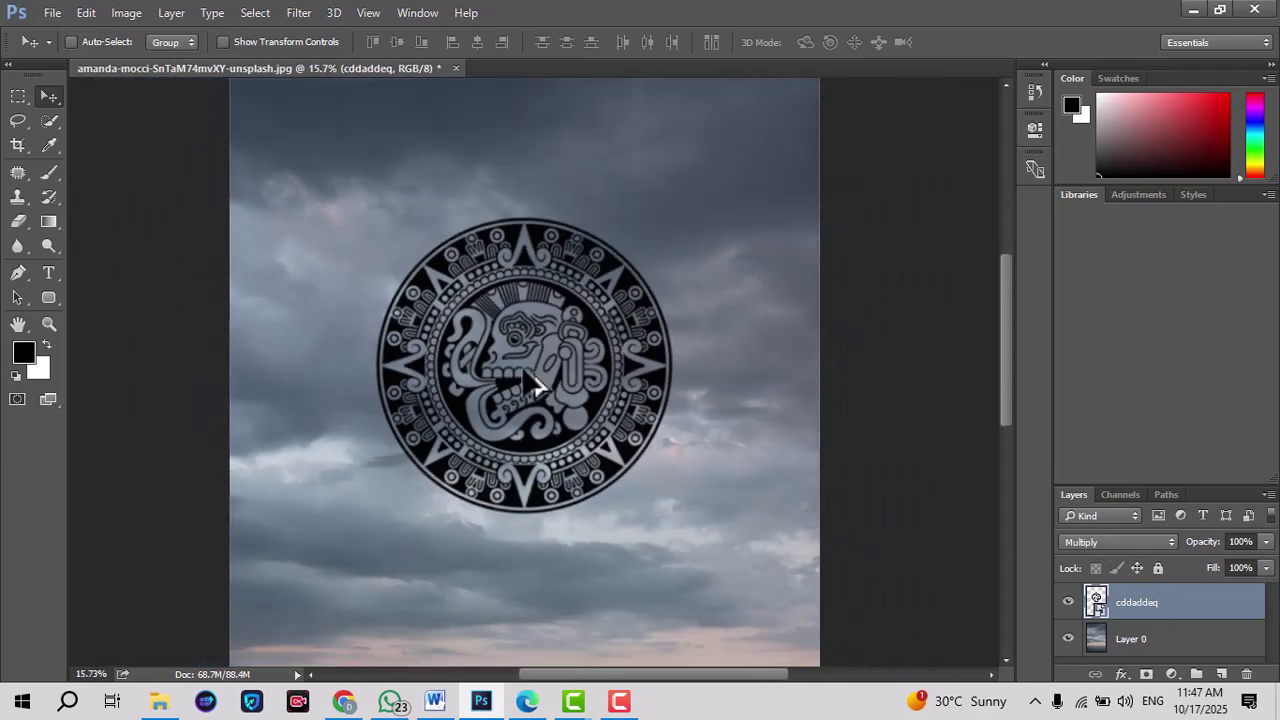
Undo the Multiply change on the calendar layer and set its blend mode to Screen.
key("ctrl+alt+z")
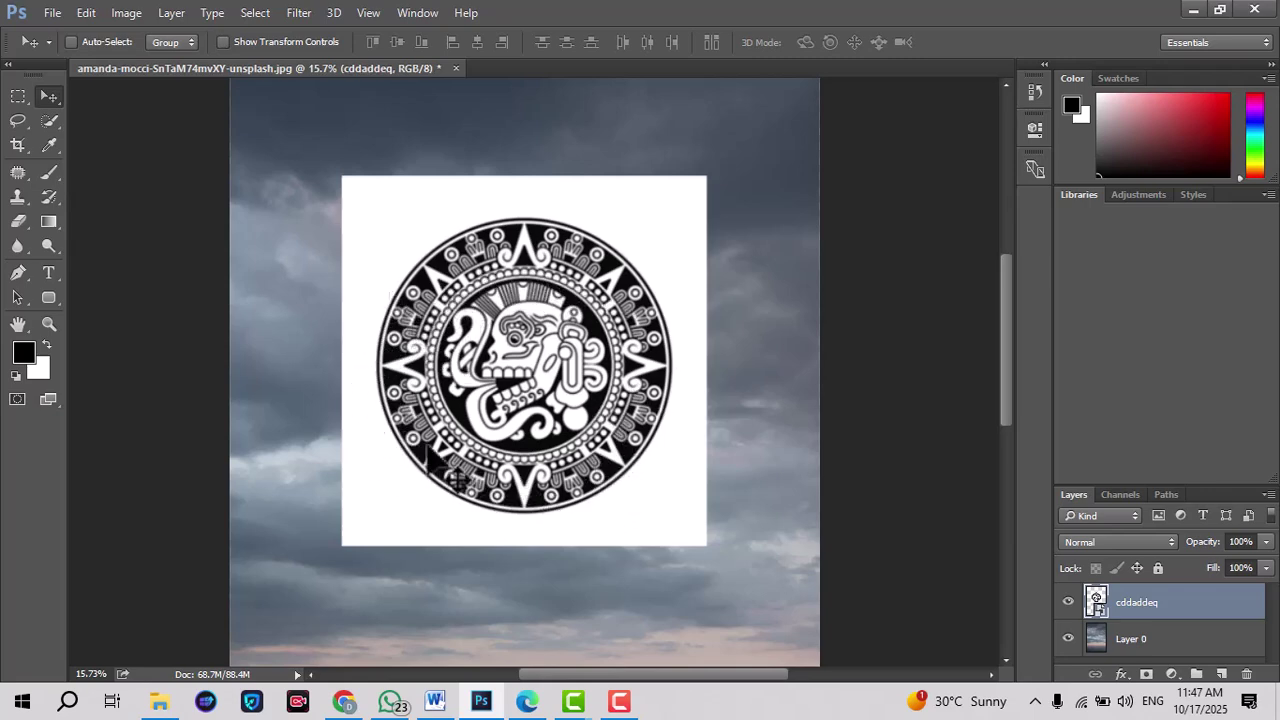
left_click(1089, 542)
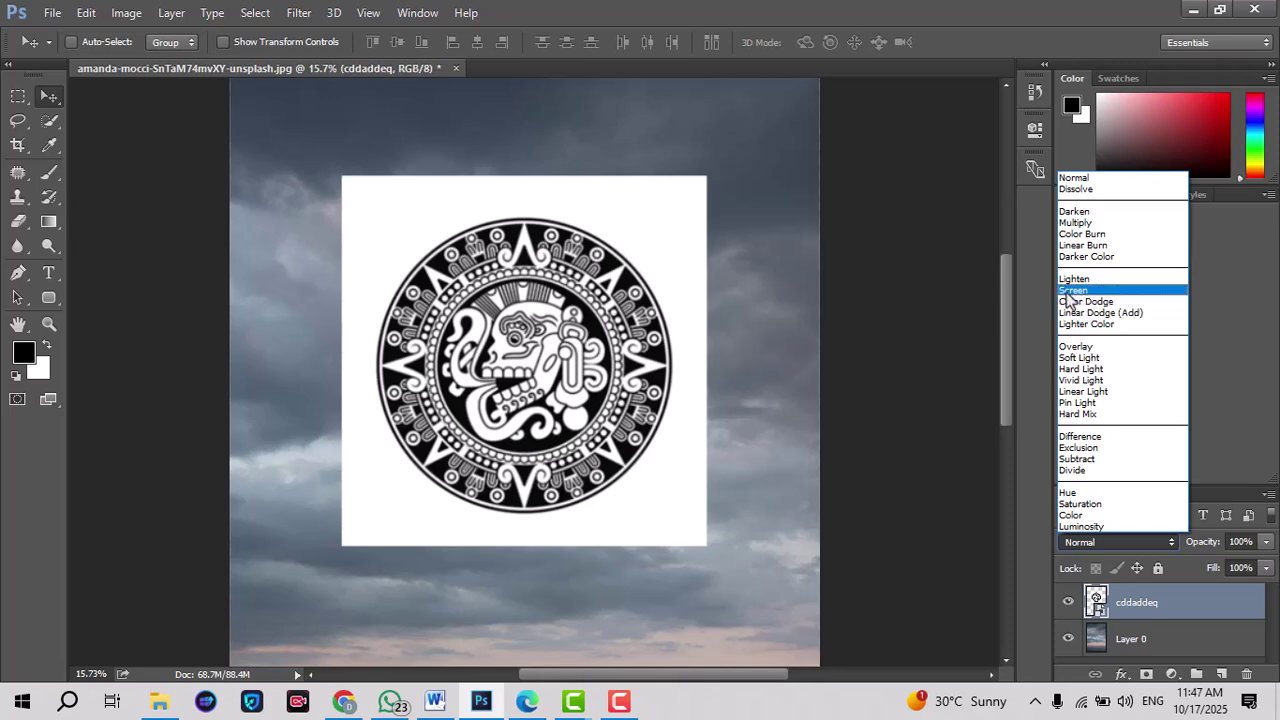
left_click(1075, 291)
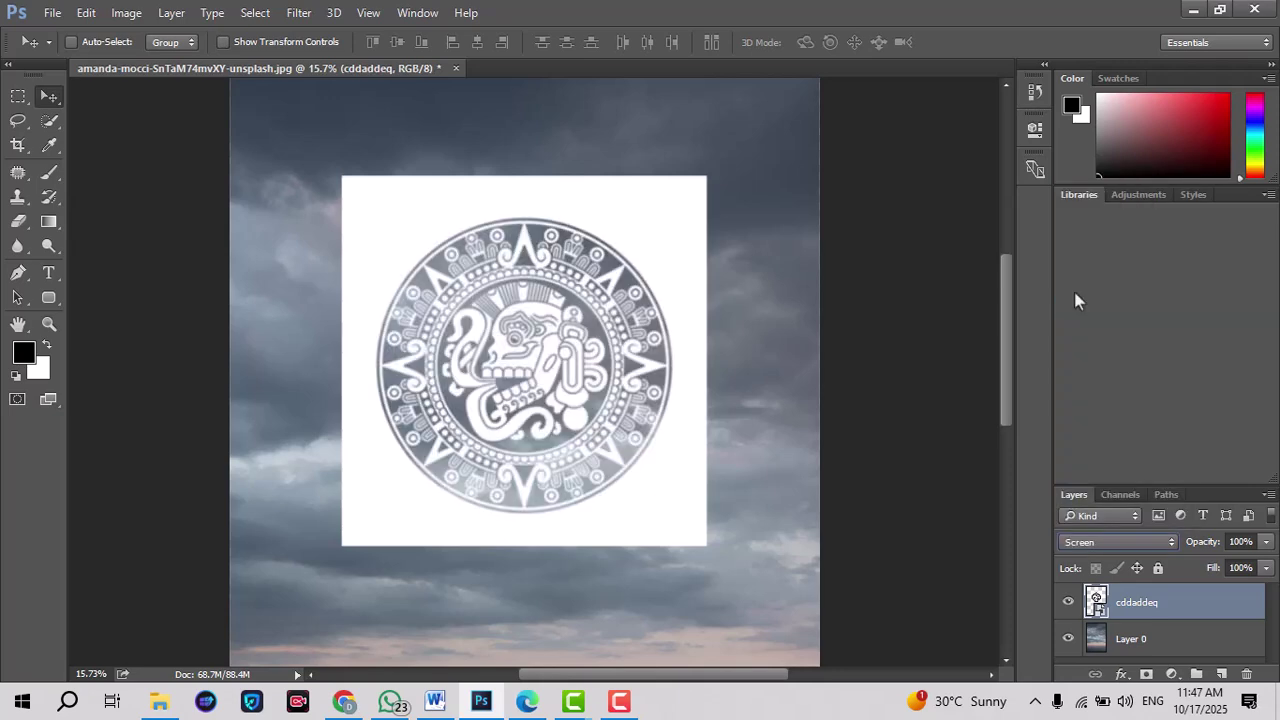
Move the Screen-blended calendar around over the sky and leave it near the middle of the clouds.
left_click_drag(535, 320, 490, 480)
scroll(548, 400, "down", 4)
left_click_drag(490, 430, 556, 330)
scroll(571, 423, "up", 2)
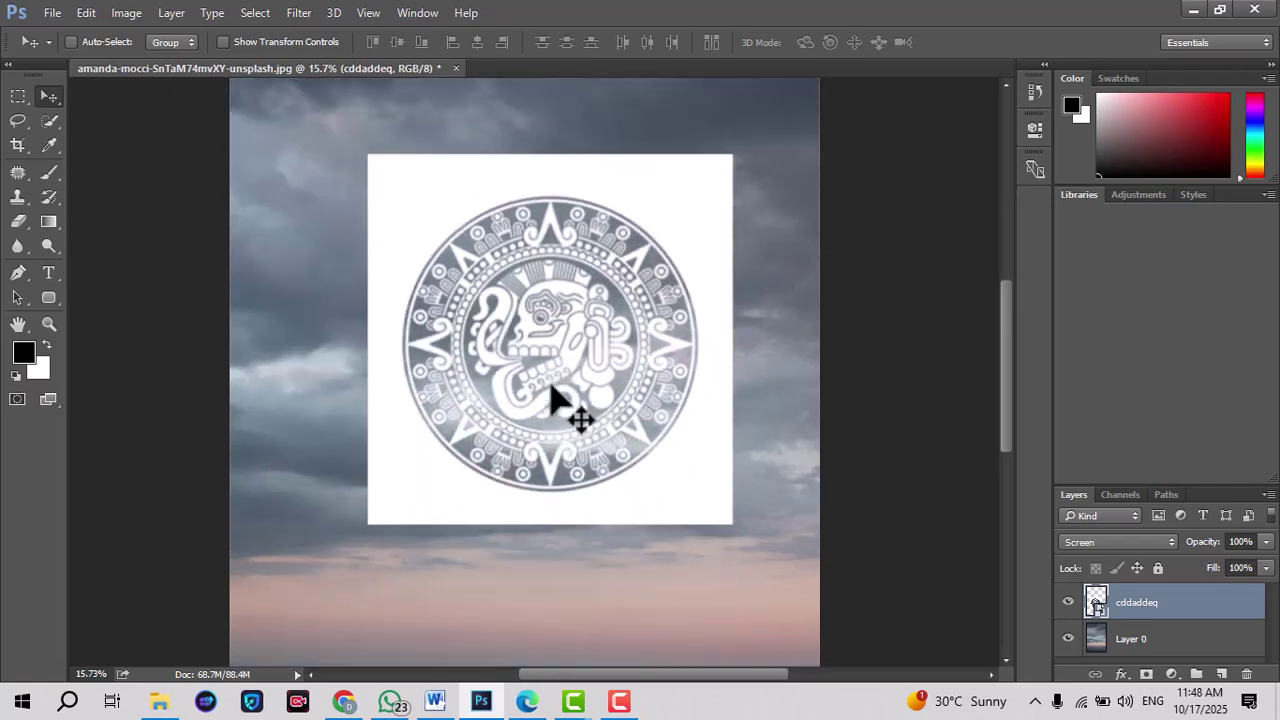
Reselect Screen for the calendar layer, and return its blend mode to Normal.
left_click(1078, 547)
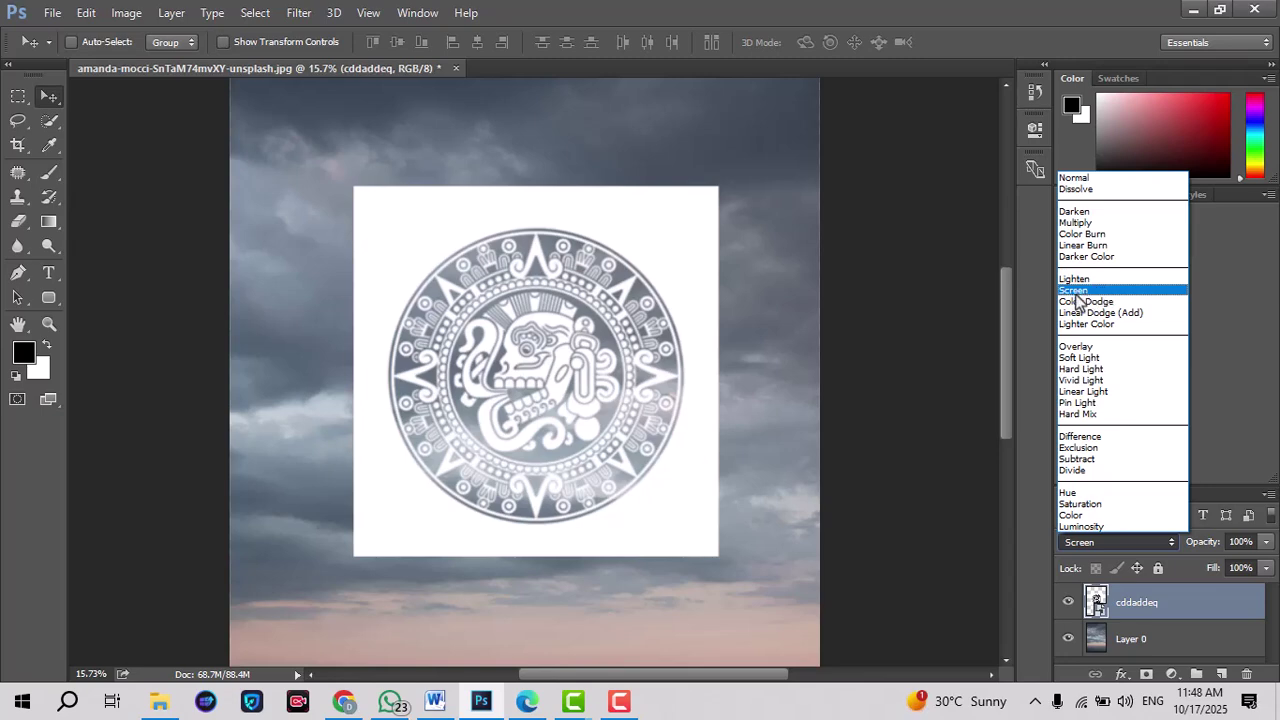
left_click(1072, 290)
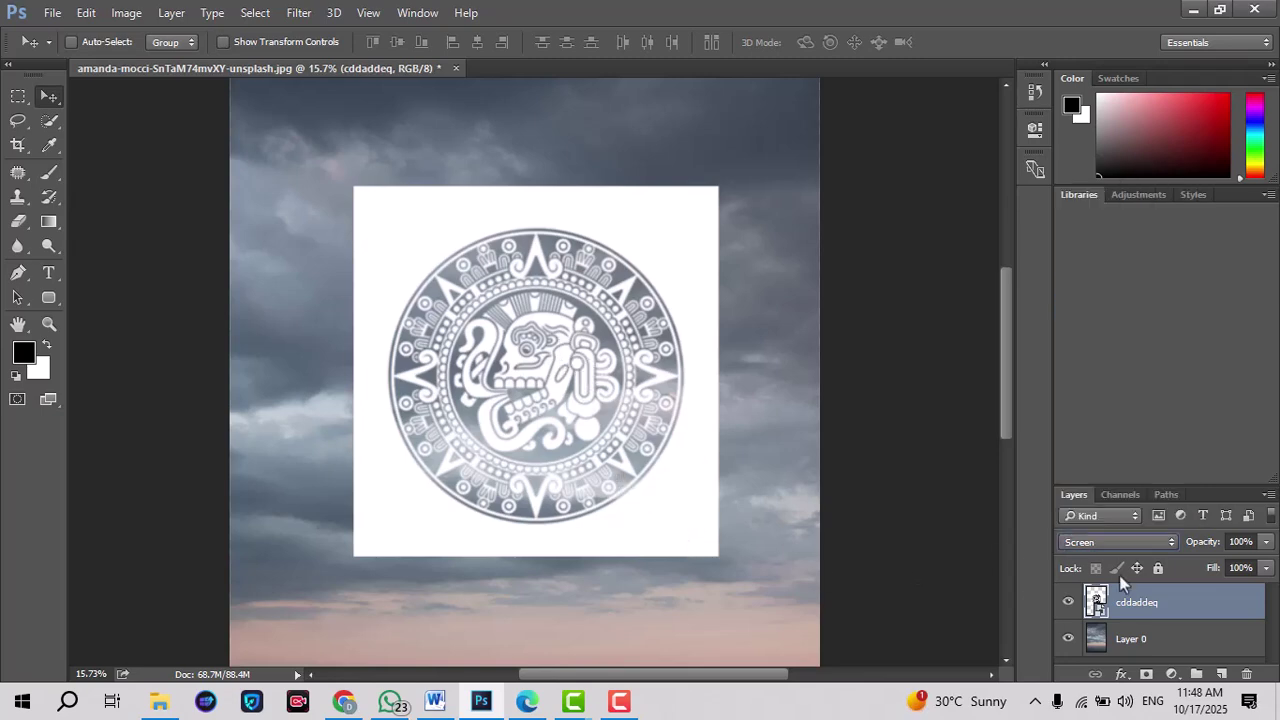
key("ctrl")
left_click(1100, 542)
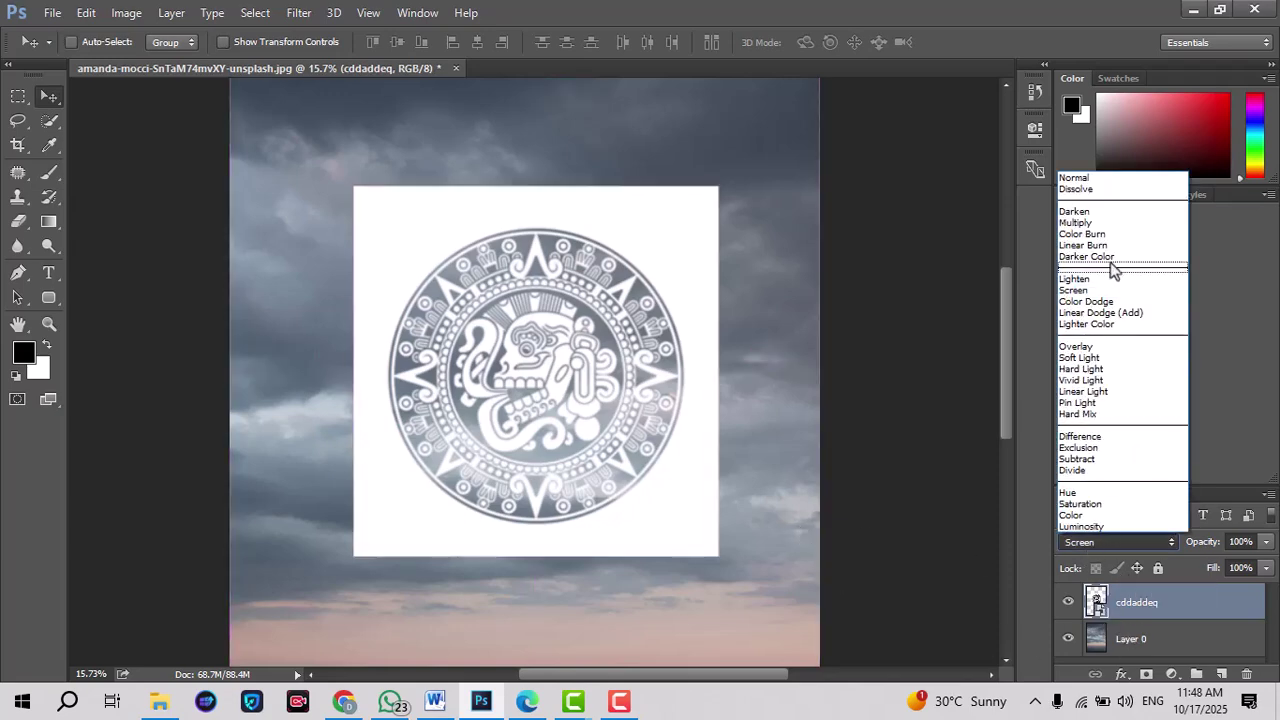
left_click(1072, 178)
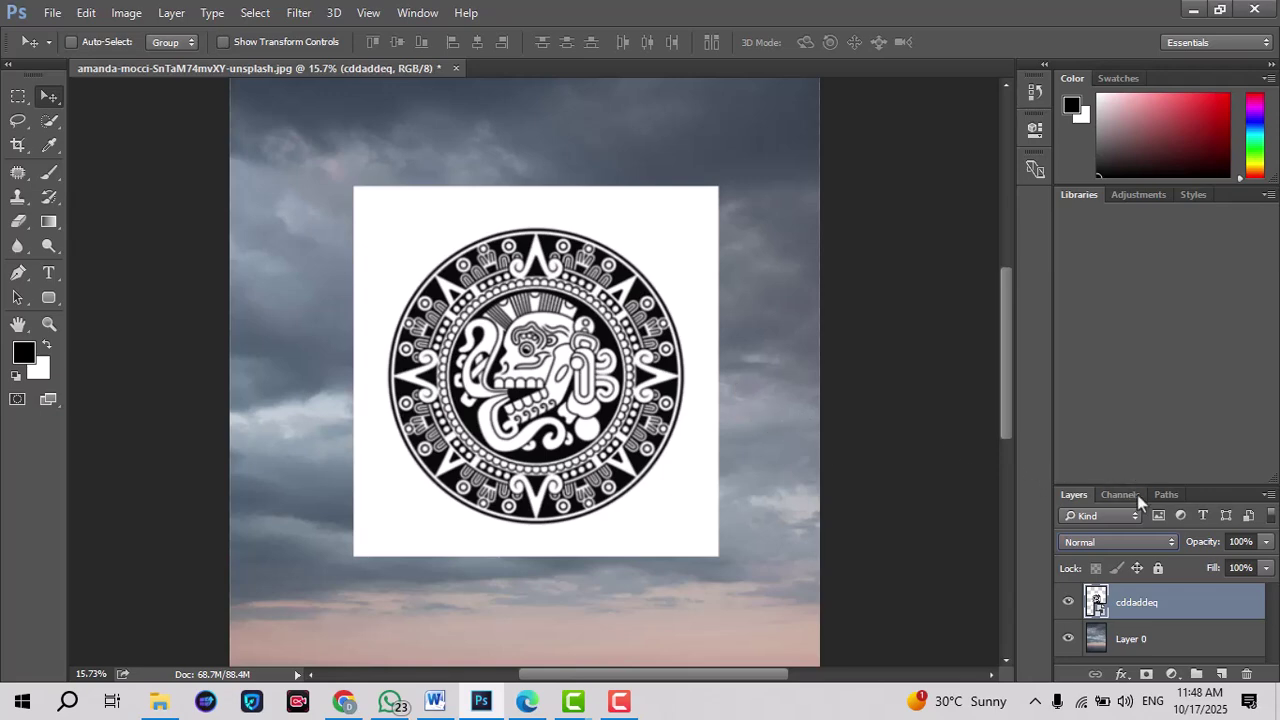
Set the calendar layer's blend mode to Dissolve and its opacity to 50%.
left_click(1091, 542)
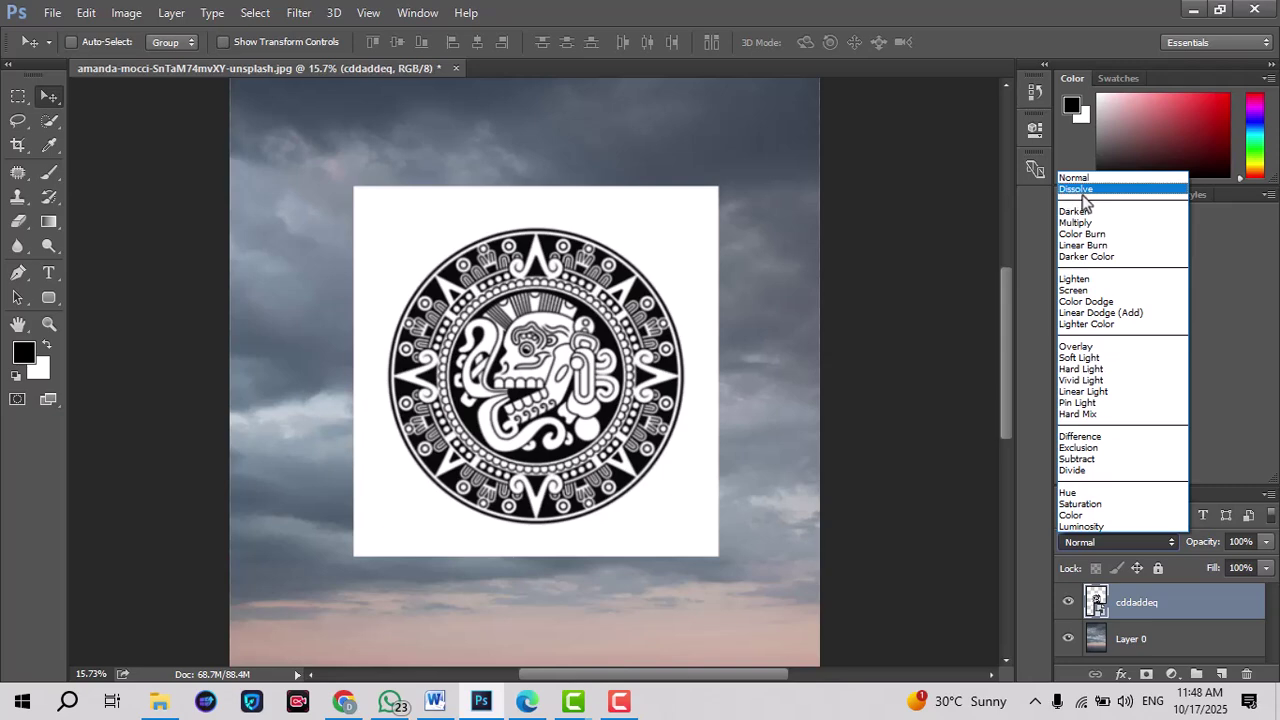
left_click(1078, 190)
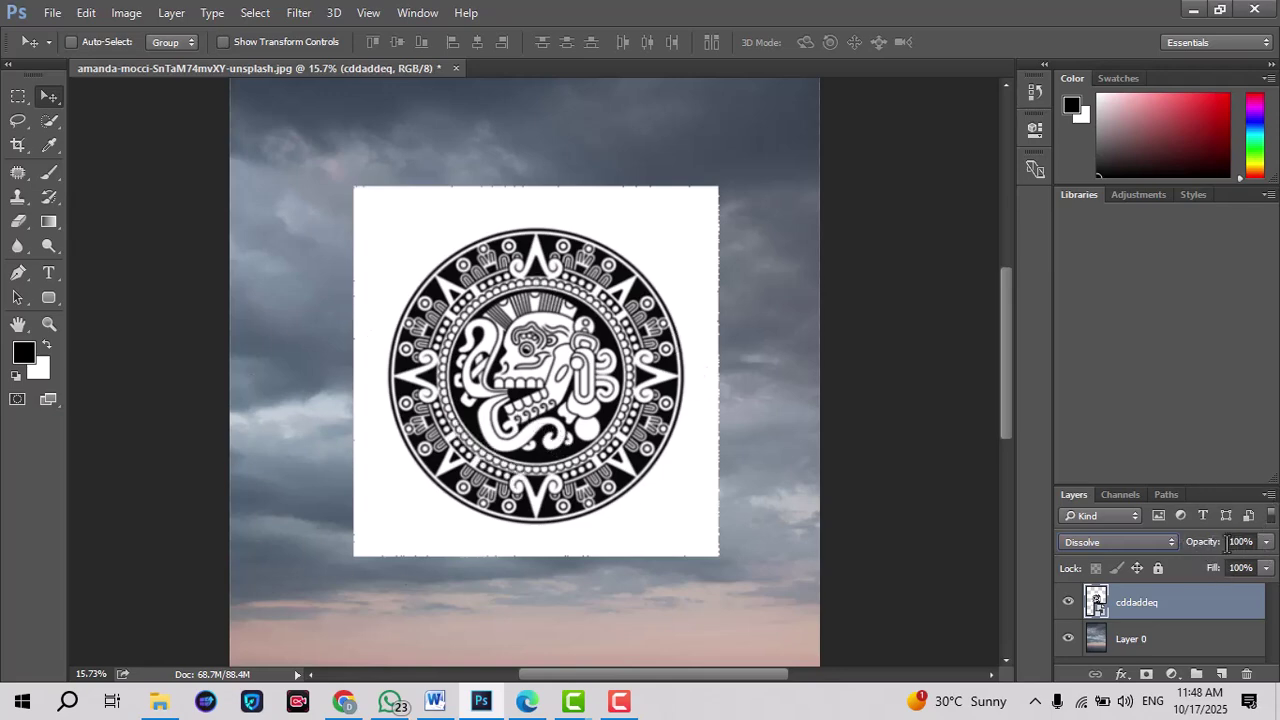
left_click(1264, 542)
left_click_drag(1228, 568, 1218, 568)
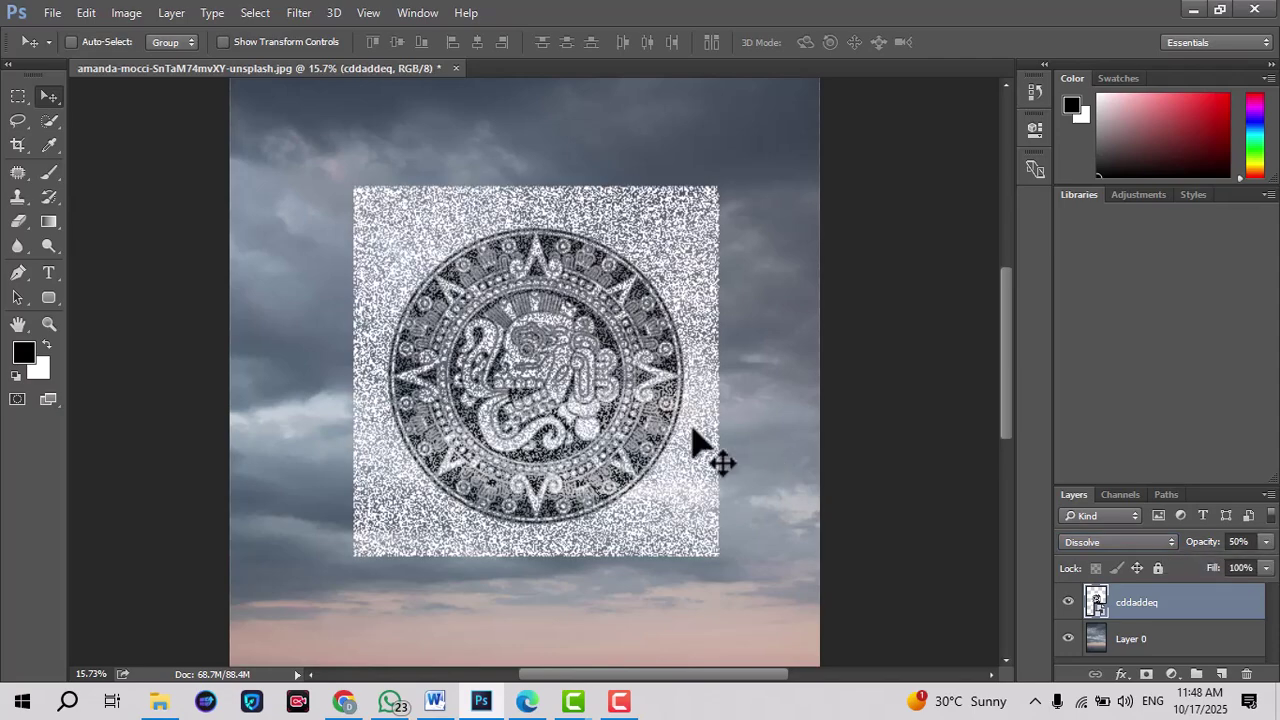
Delete the cddaddeq calendar layer from the sky document.
scroll(522, 330, "up", 3)
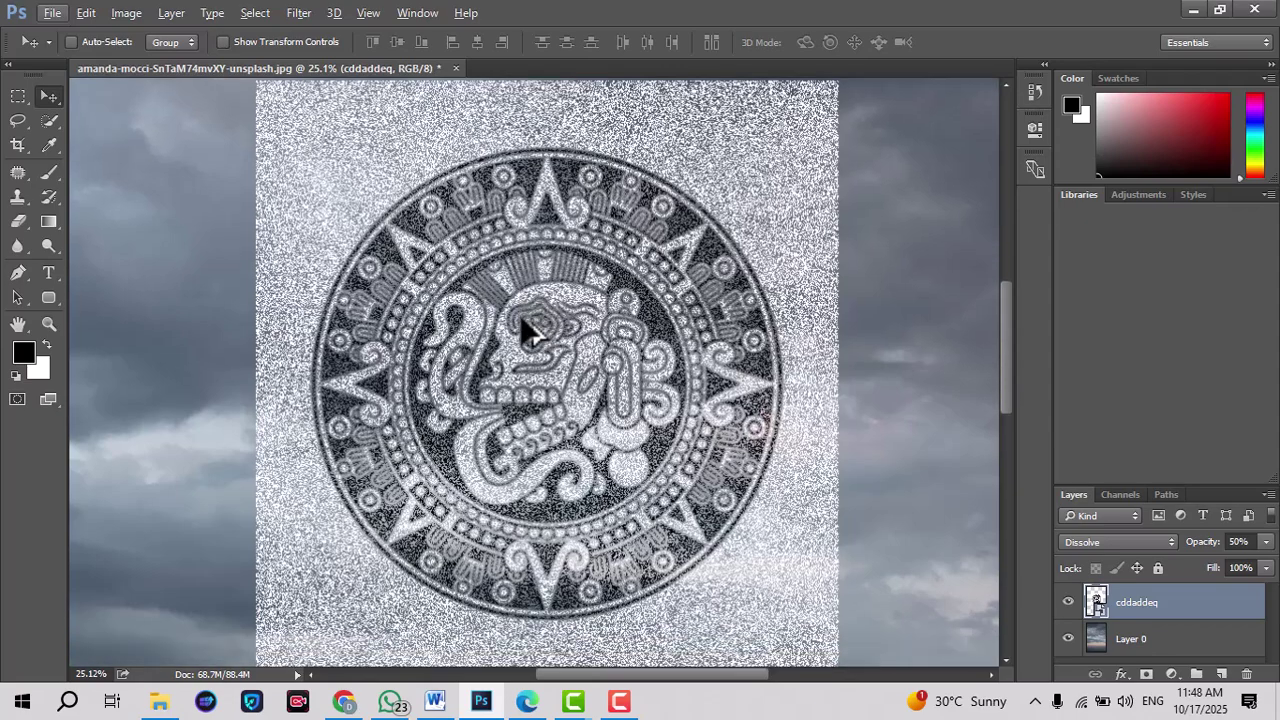
scroll(521, 325, "down", 3)
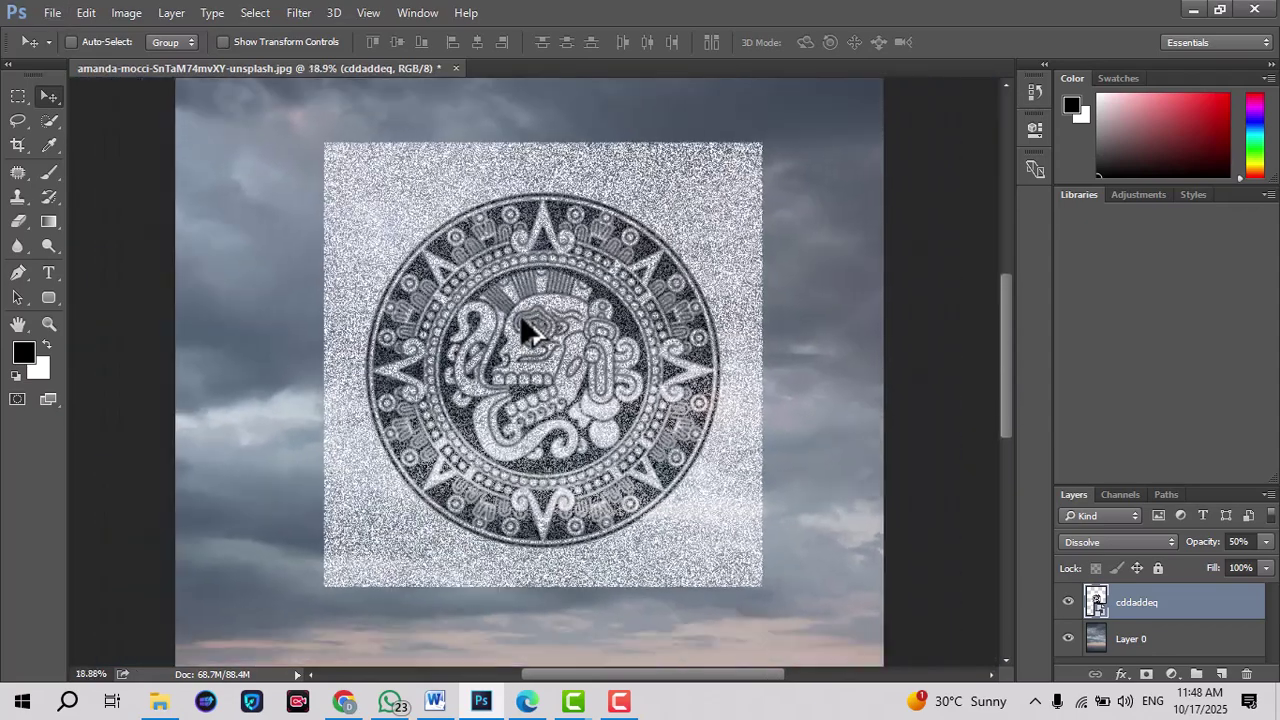
scroll(521, 325, "down", 1)
scroll(521, 325, "up", 1)
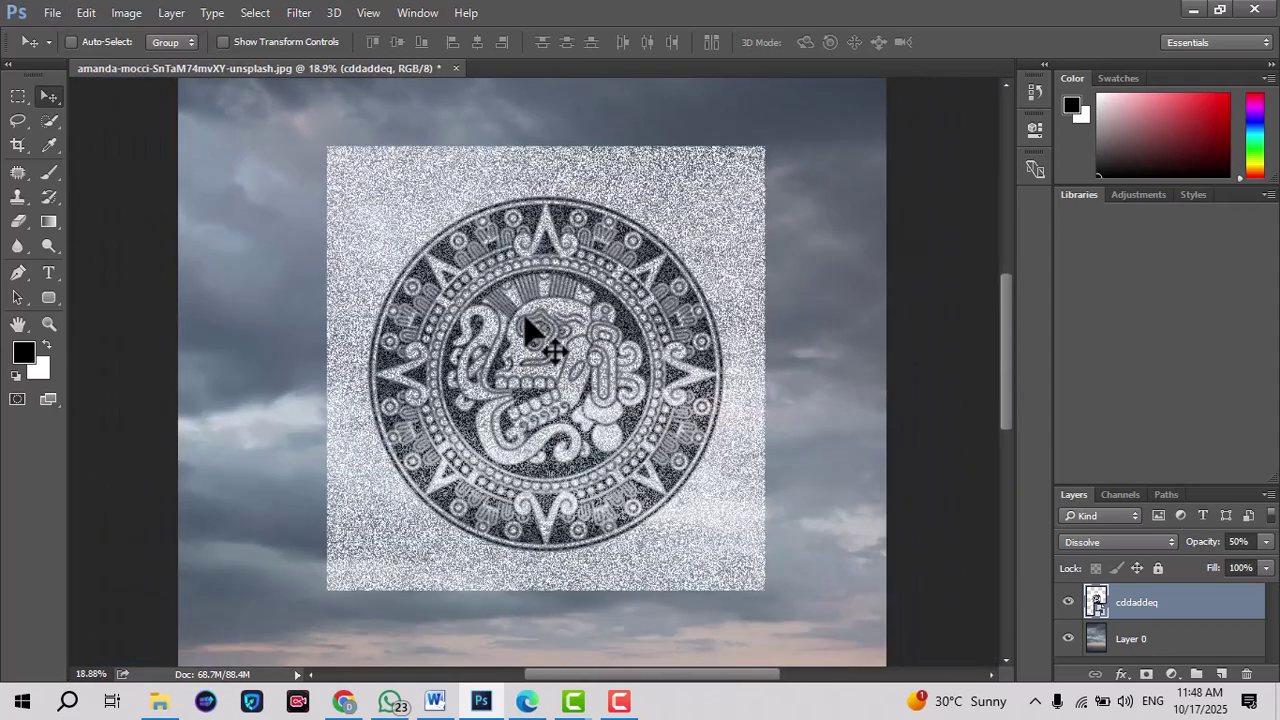
scroll(523, 318, "down", 2)
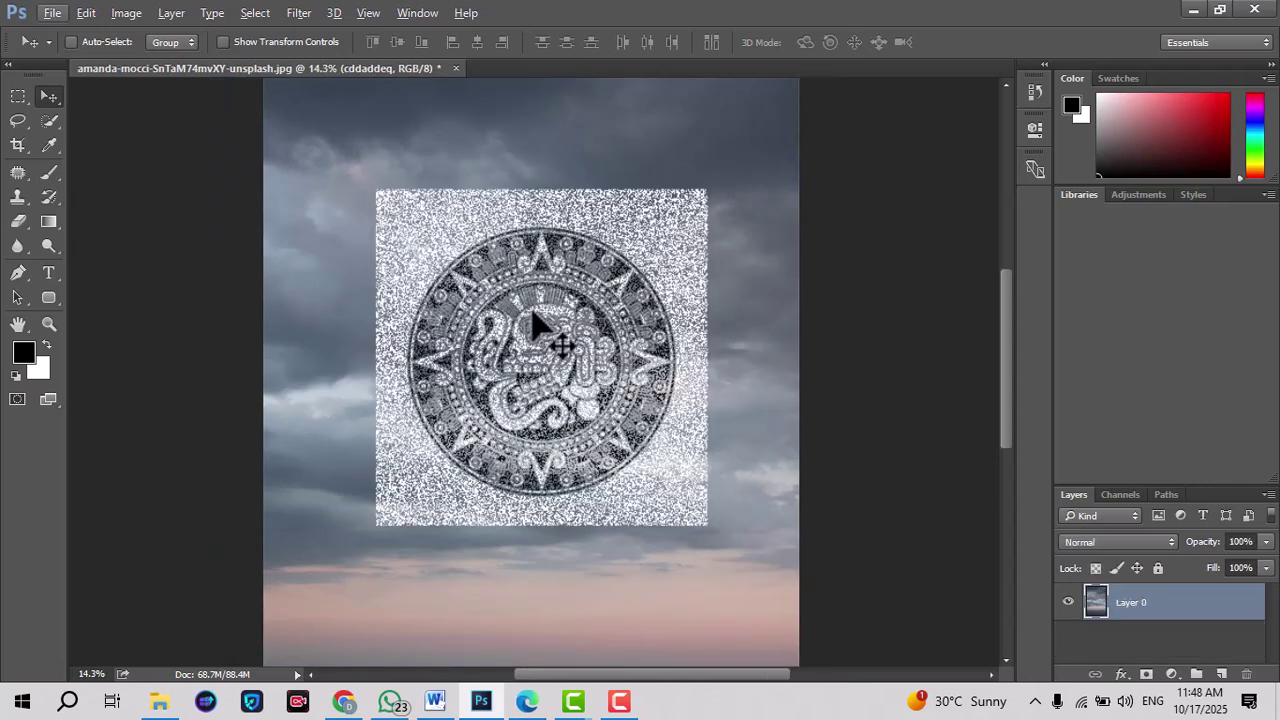
key("Delete")
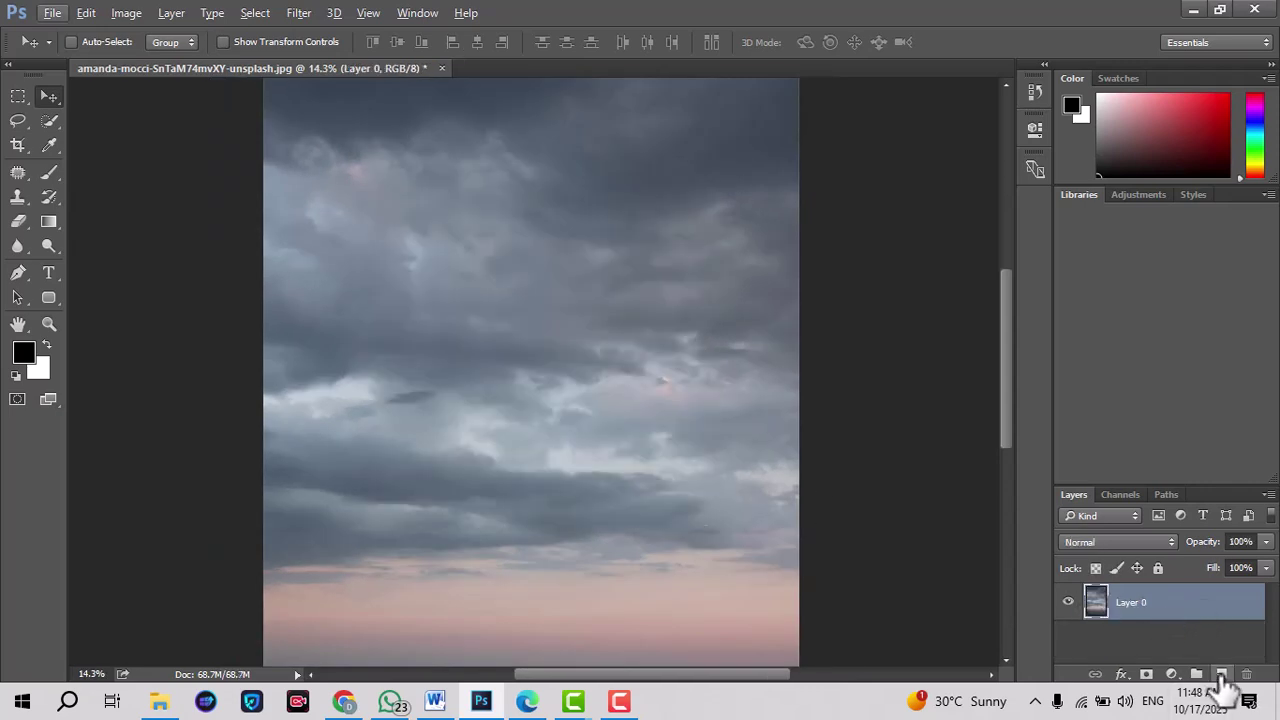
Open the green apple photo from the Downloads folder as a separate document.
left_click(46, 14)
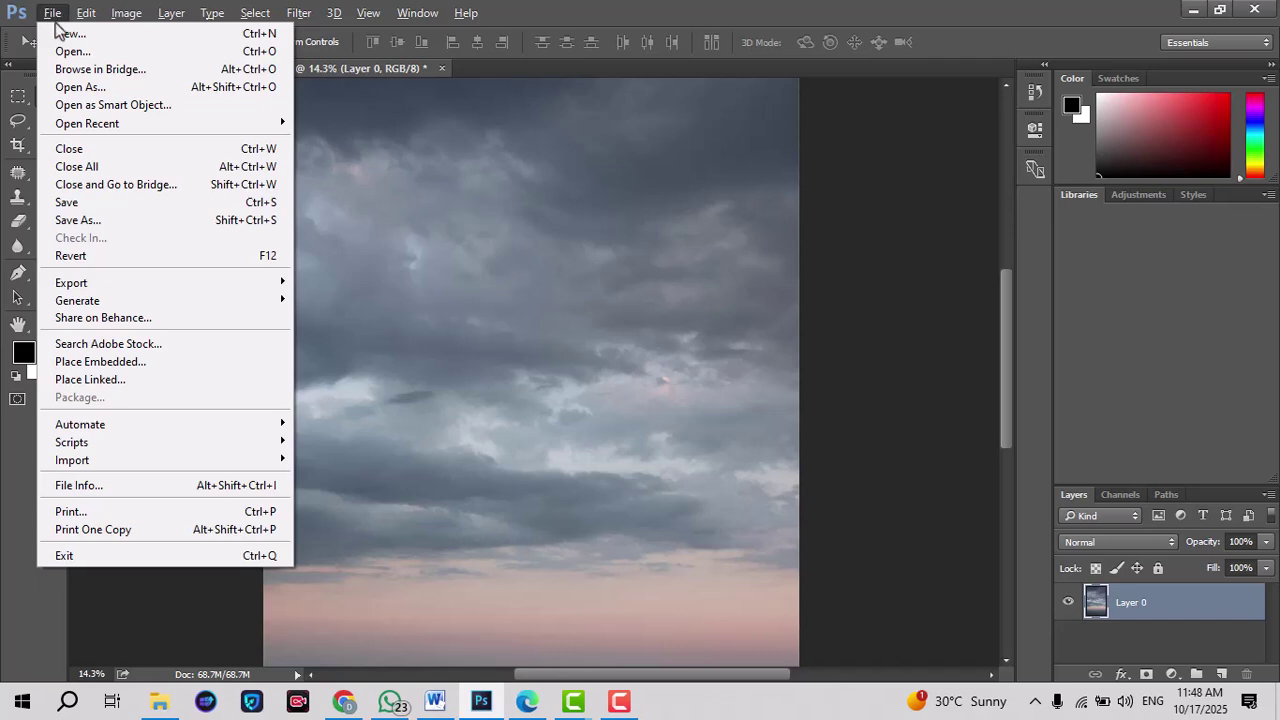
left_click(74, 52)
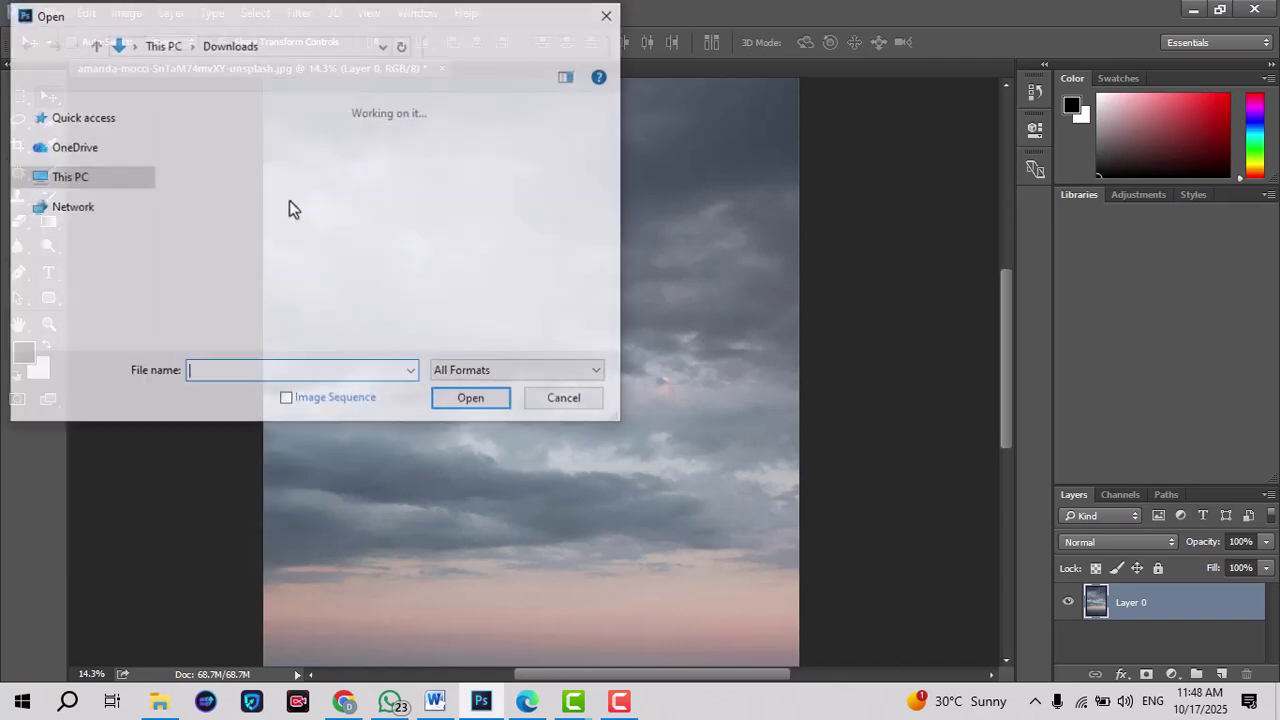
scroll(337, 262, "down", 8)
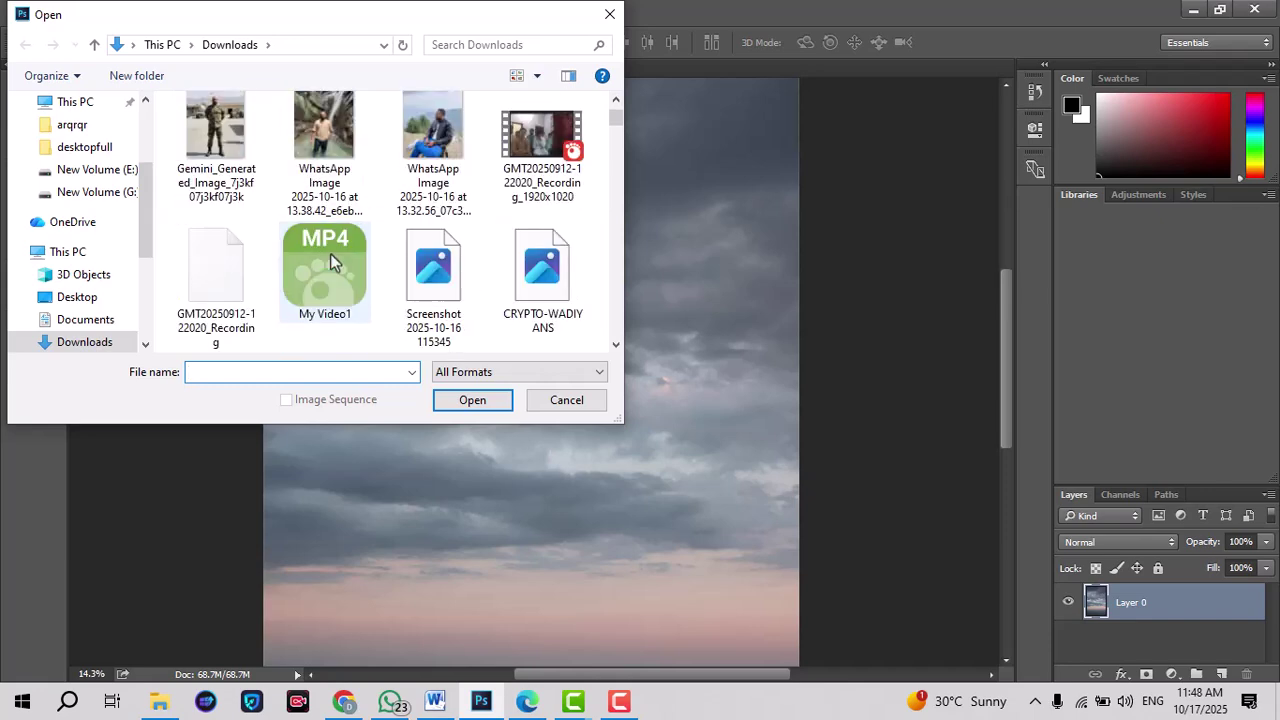
left_click(540, 160)
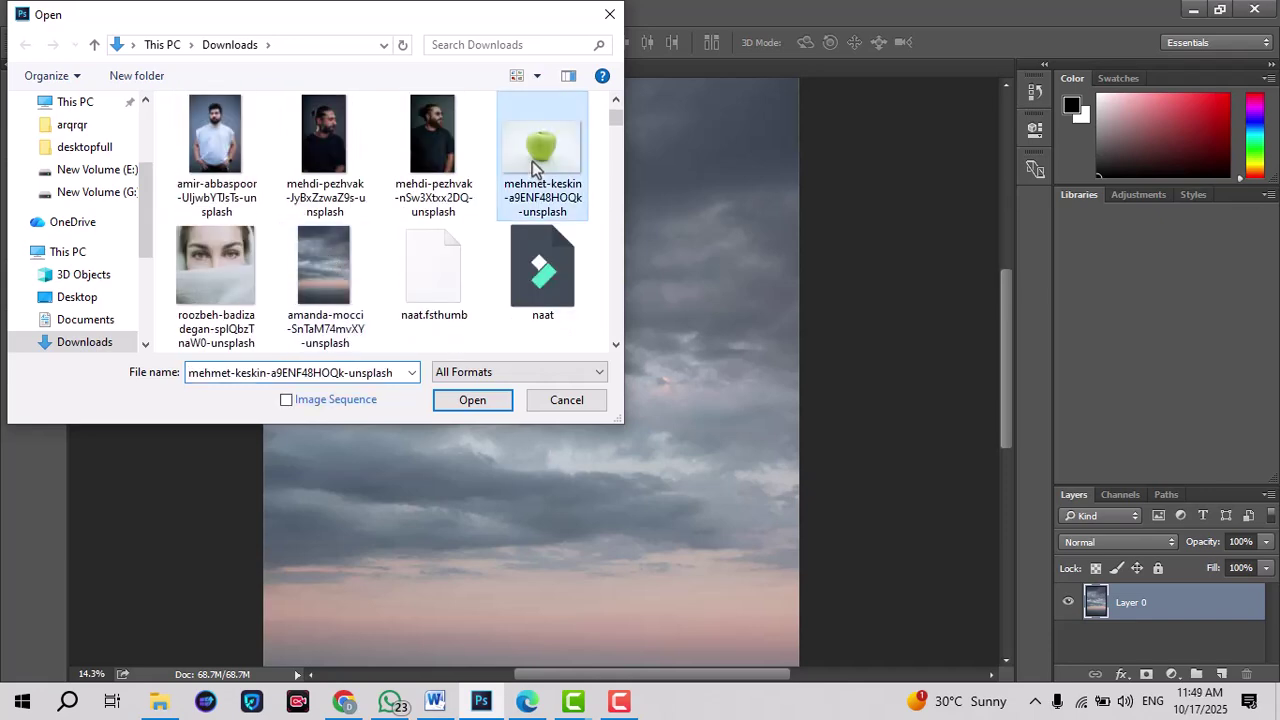
left_click(472, 400)
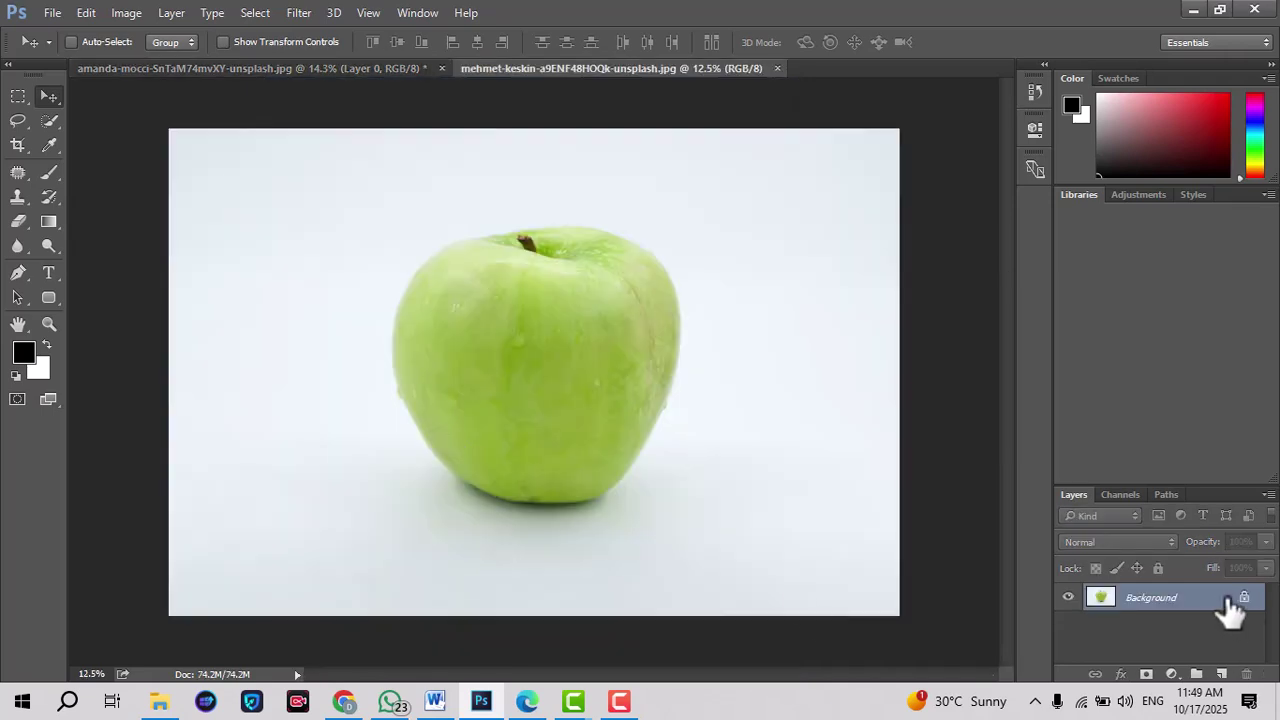
Unlock the Background layer and select the whole apple with the Quick Selection tool at a 312 px brush size.
left_click(1244, 598)
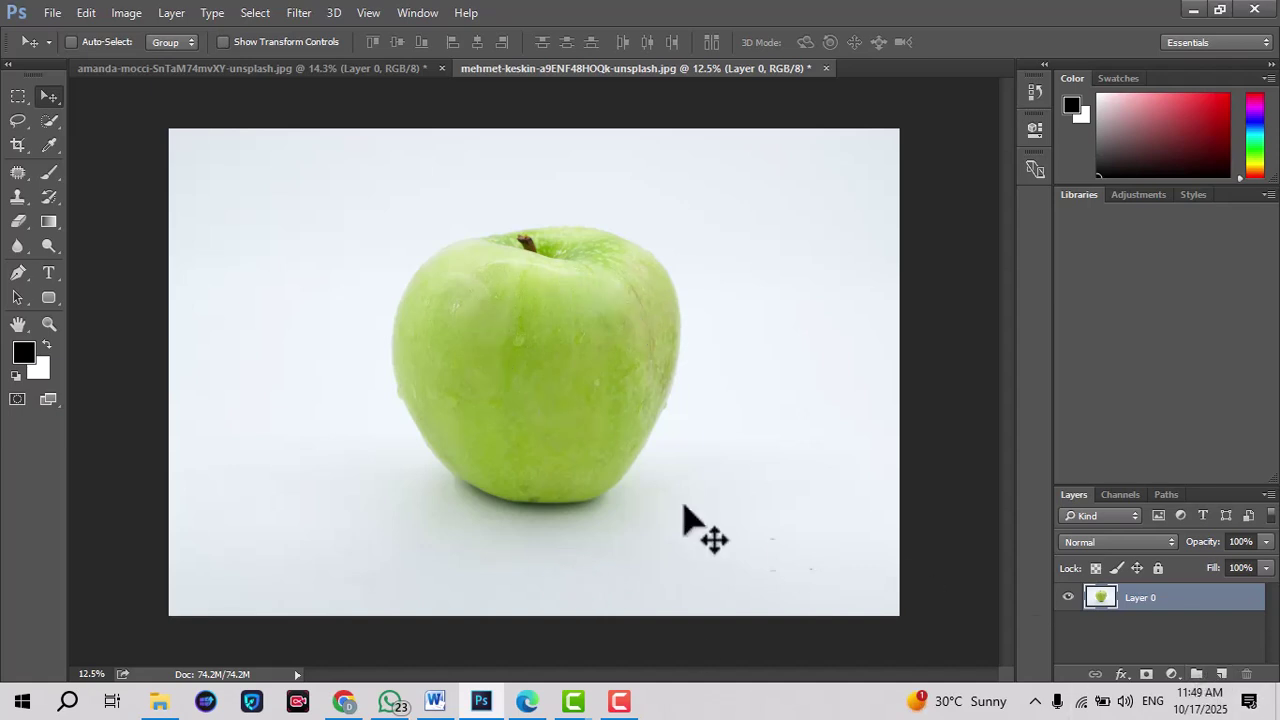
left_click_drag(43, 122, 94, 120)
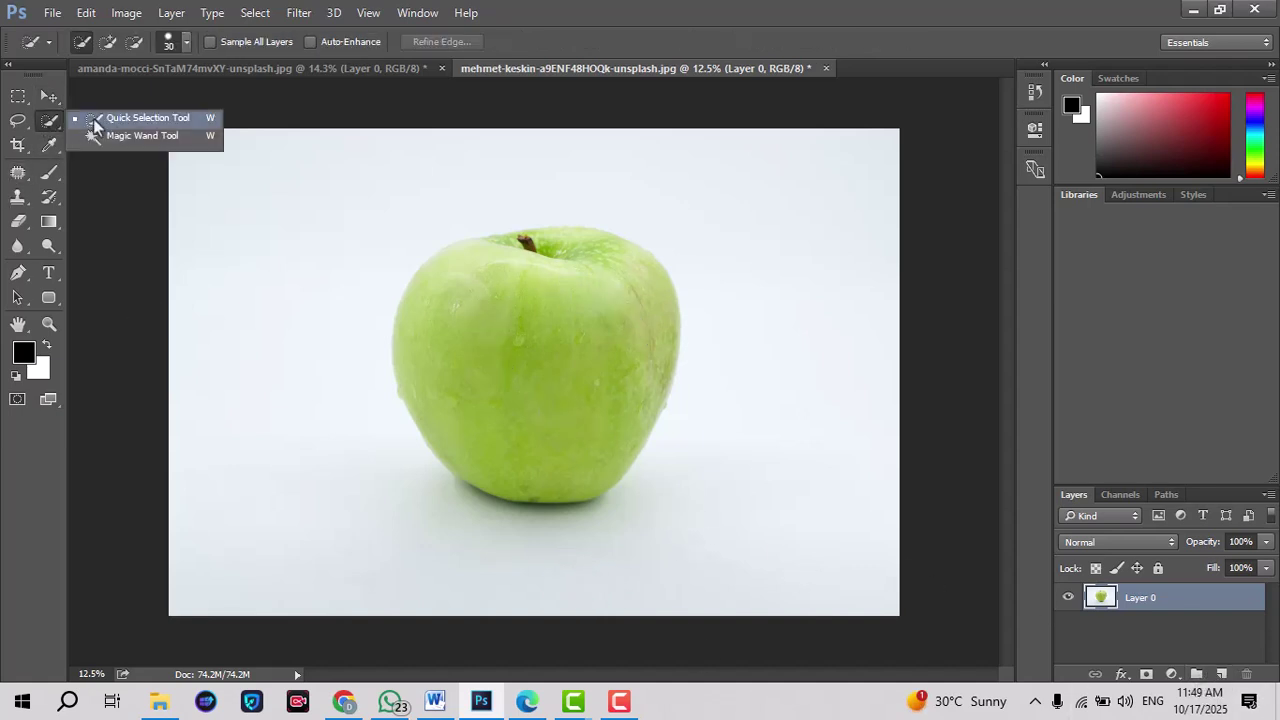
left_click(116, 123)
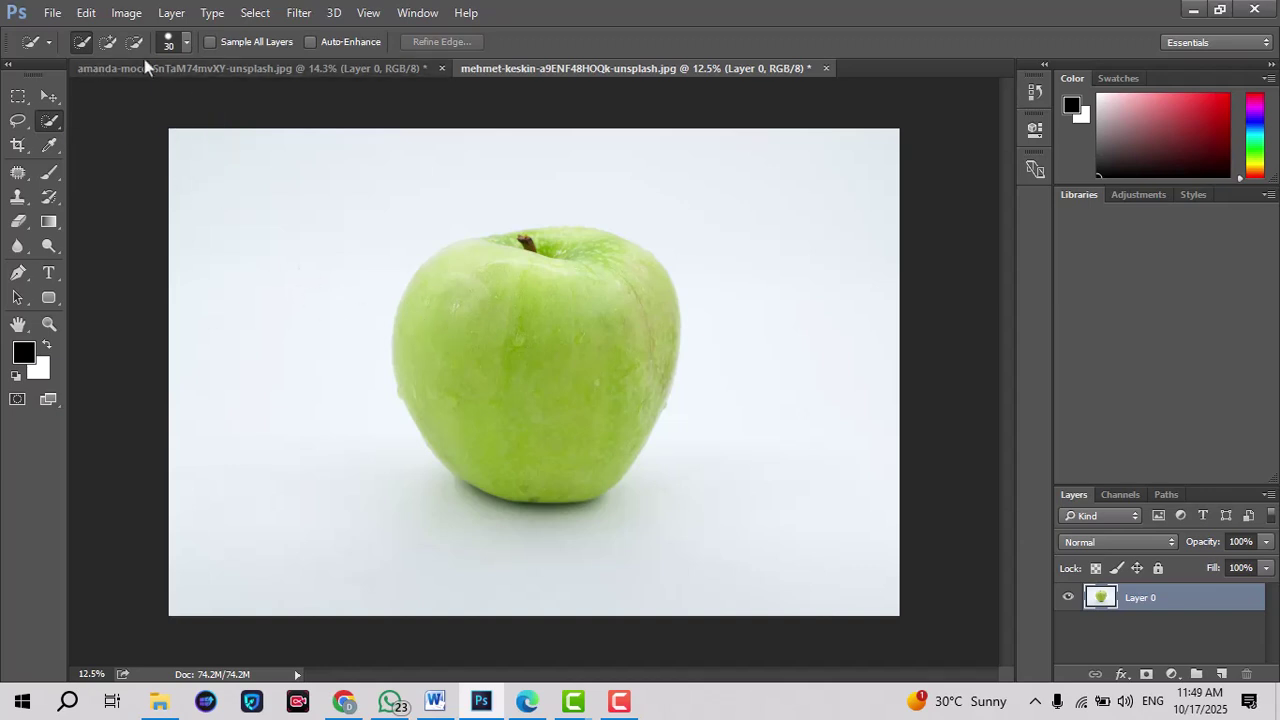
left_click(186, 42)
left_click(156, 98)
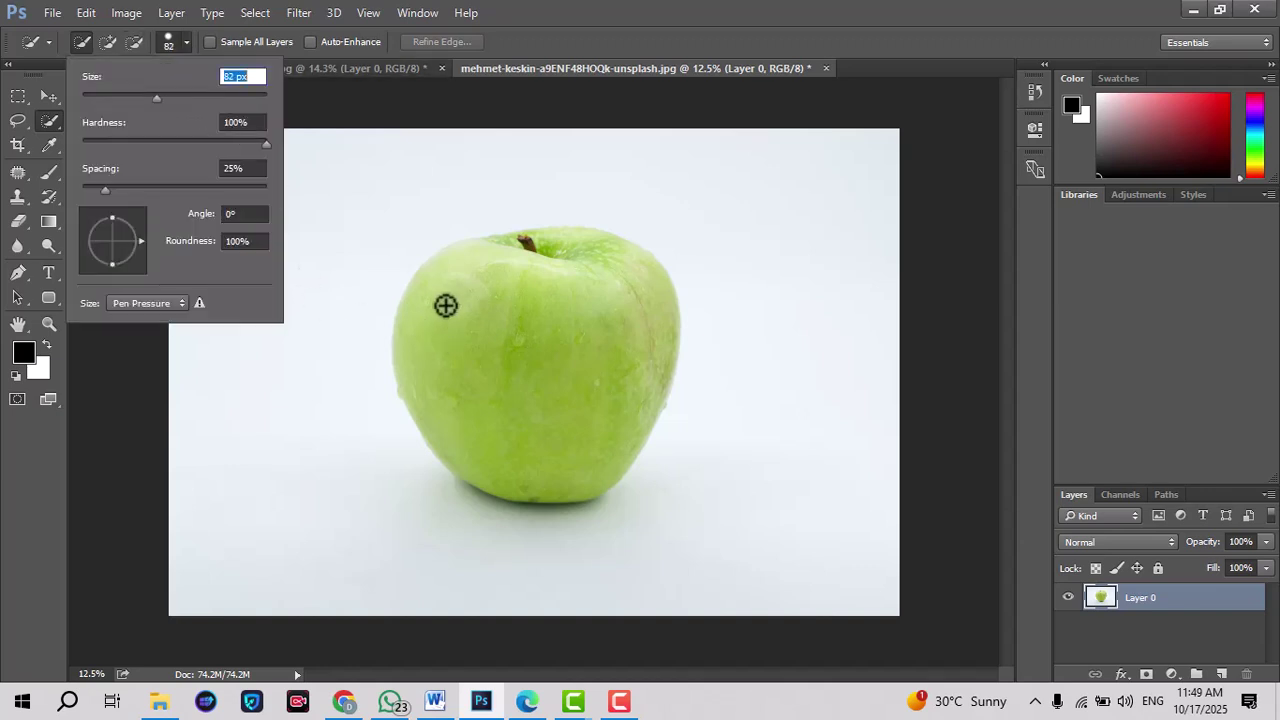
left_click_drag(206, 100, 206, 98)
left_click(231, 100)
mouse_move(460, 307)
left_mouse_down()
mouse_move(482, 335)
mouse_move(542, 274)
mouse_move(503, 271)
mouse_move(484, 277)
mouse_move(578, 297)
mouse_move(555, 271)
mouse_move(568, 266)
mouse_move(532, 256)
mouse_move(573, 261)
mouse_move(623, 311)
mouse_move(586, 363)
left_mouse_up()
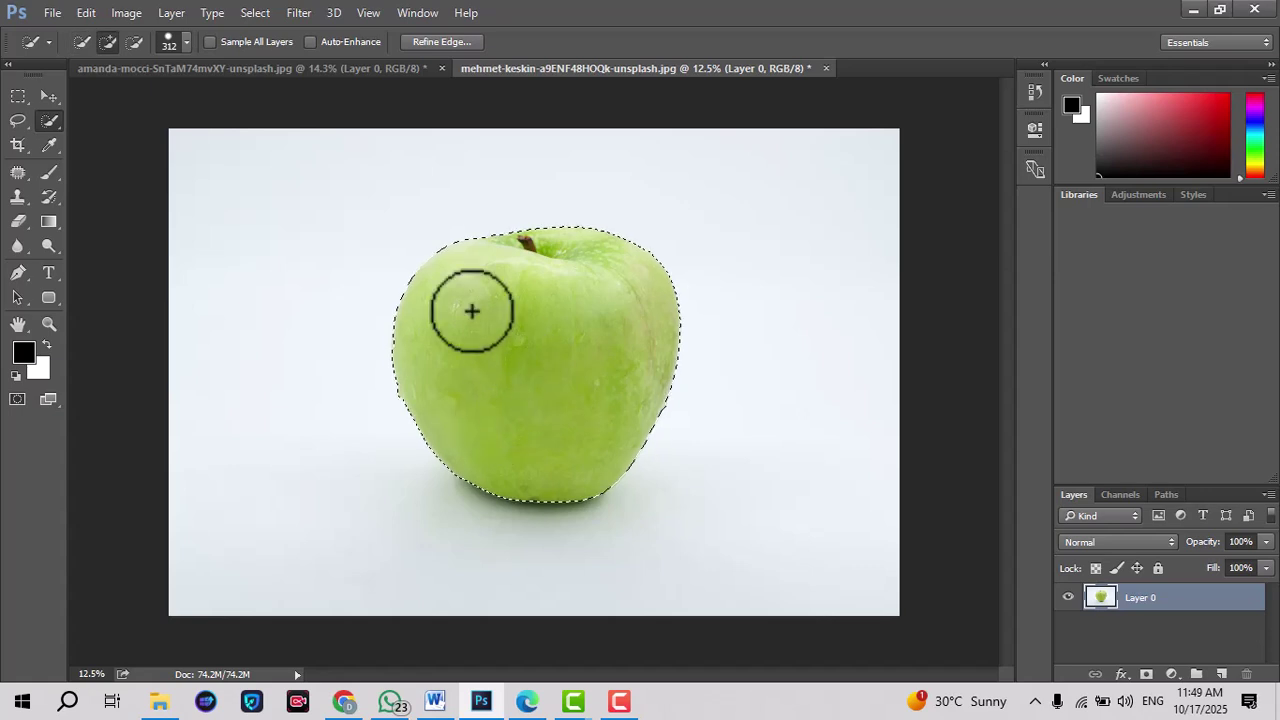
Add a new layer above the apple photo and set the foreground color to dark red 9d0202.
left_click(1221, 674)
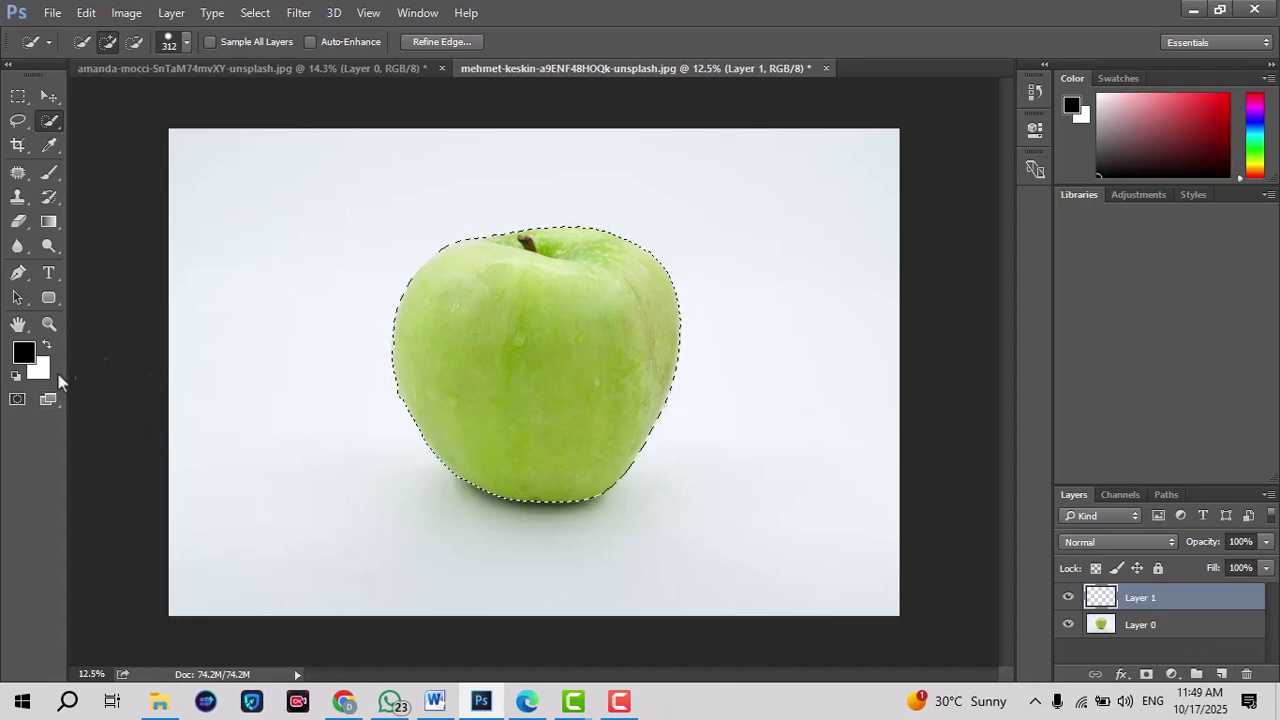
left_click(28, 358)
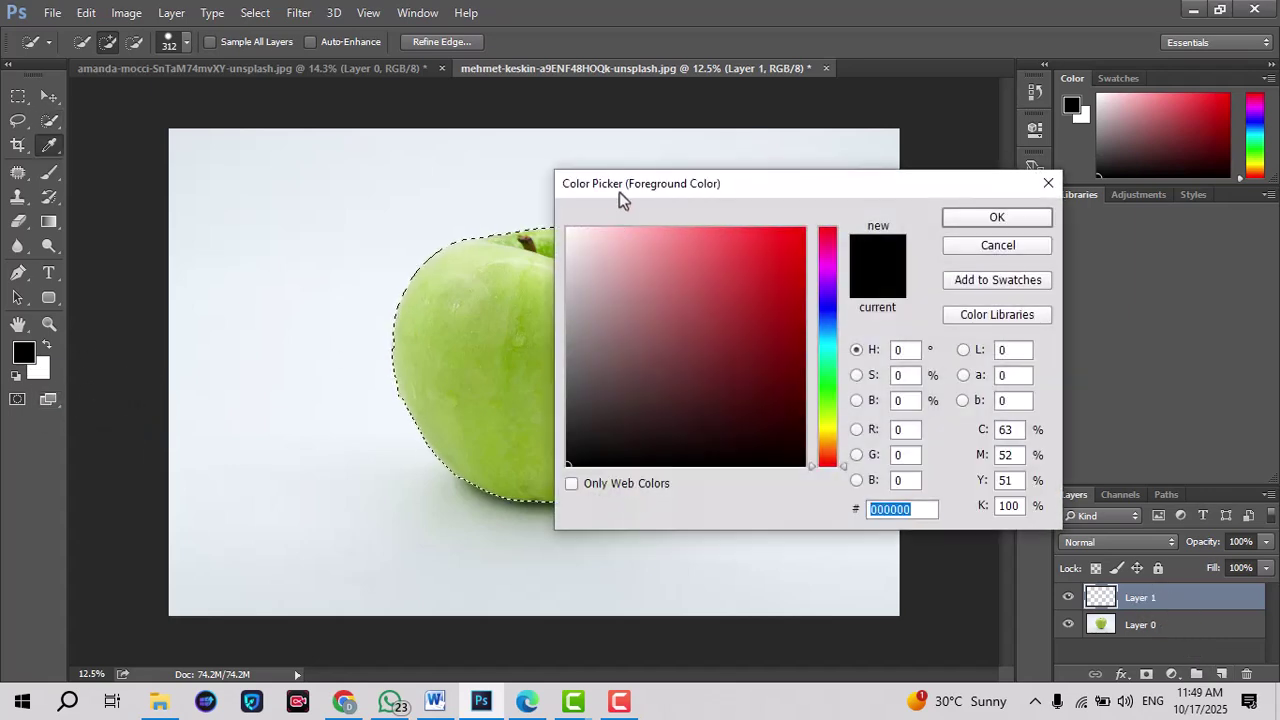
left_click_drag(619, 194, 642, 212)
left_click_drag(770, 335, 826, 331)
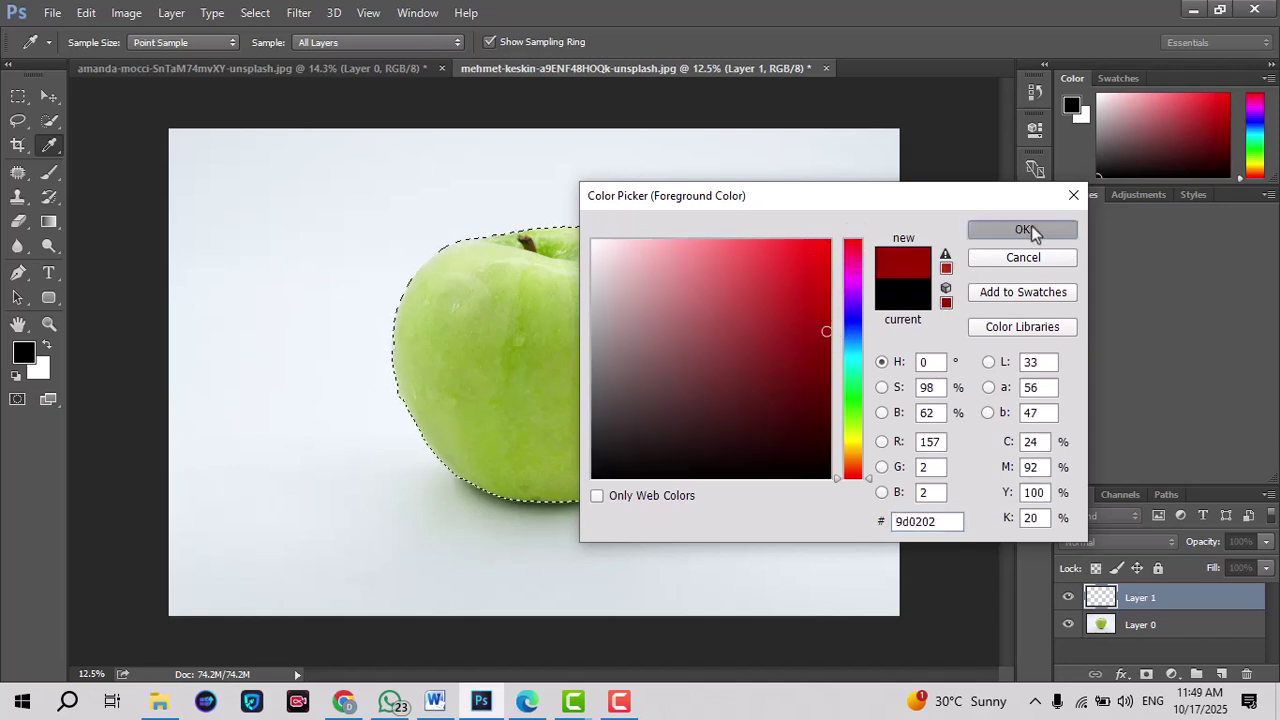
left_click(1033, 232)
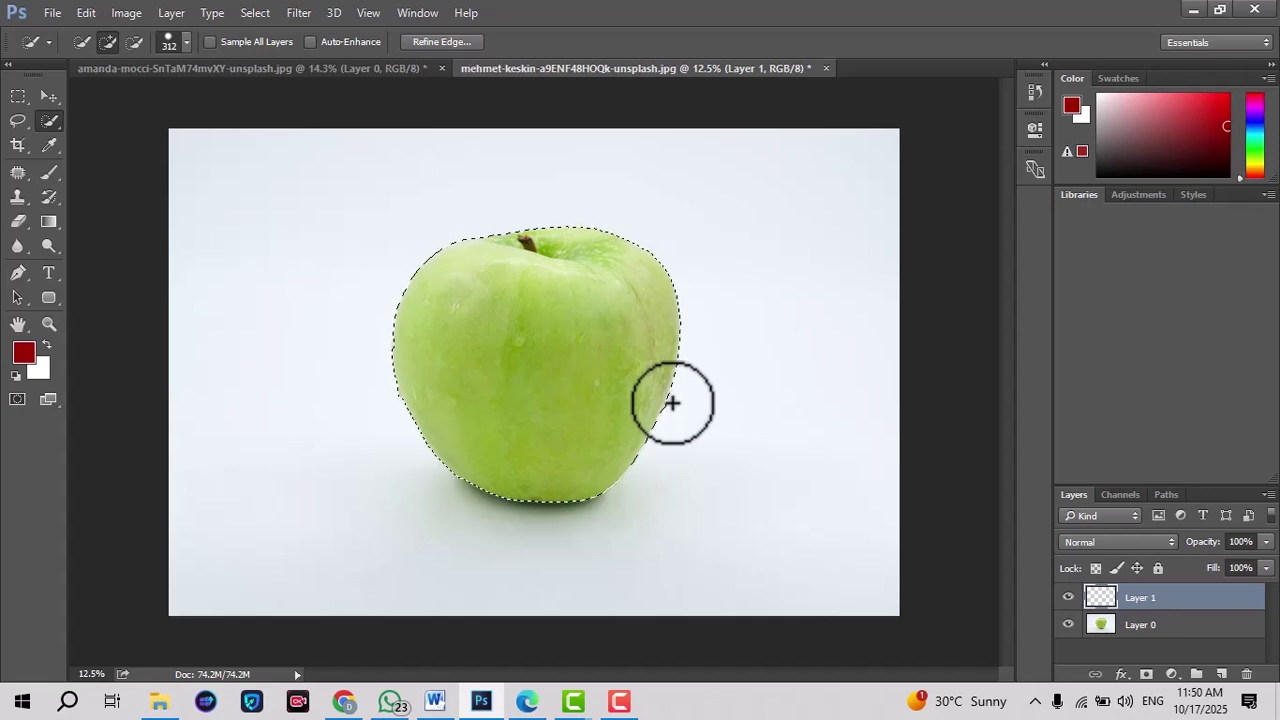
Fill the apple selection with the foreground red, deselect it, and set the layer's blend mode to Color.
key("alt+BackSpace")
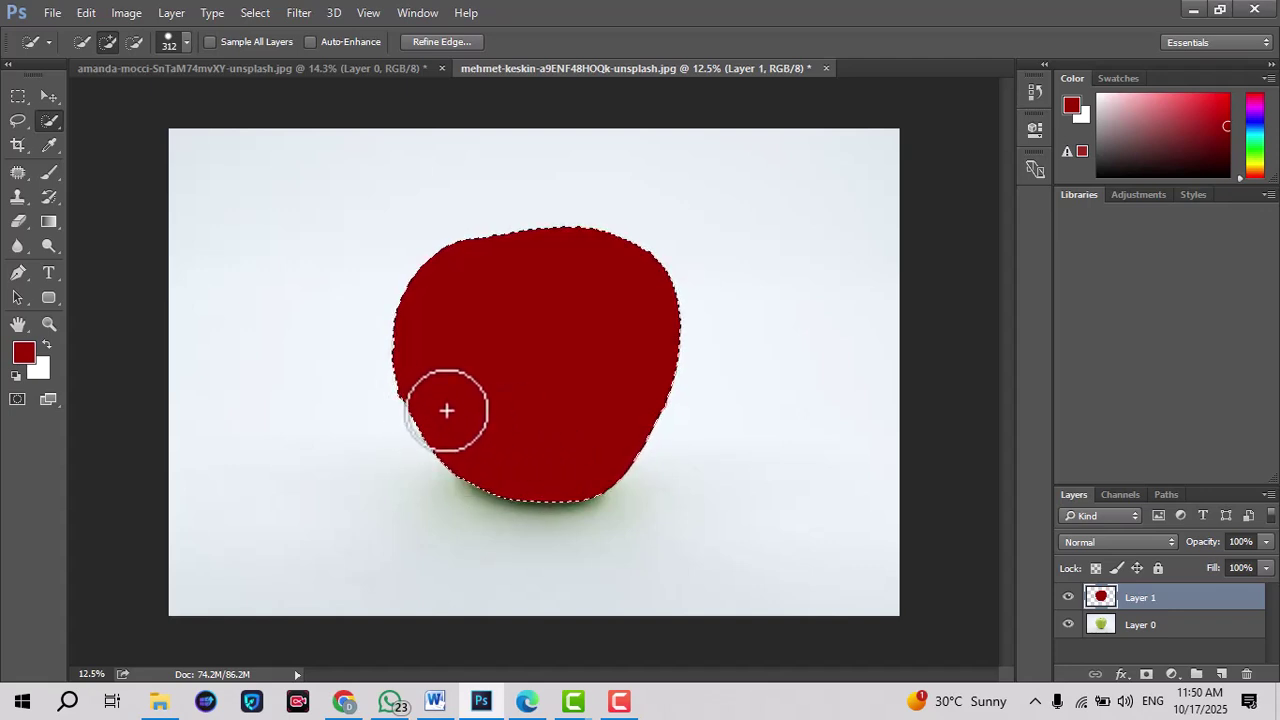
key("ctrl+d")
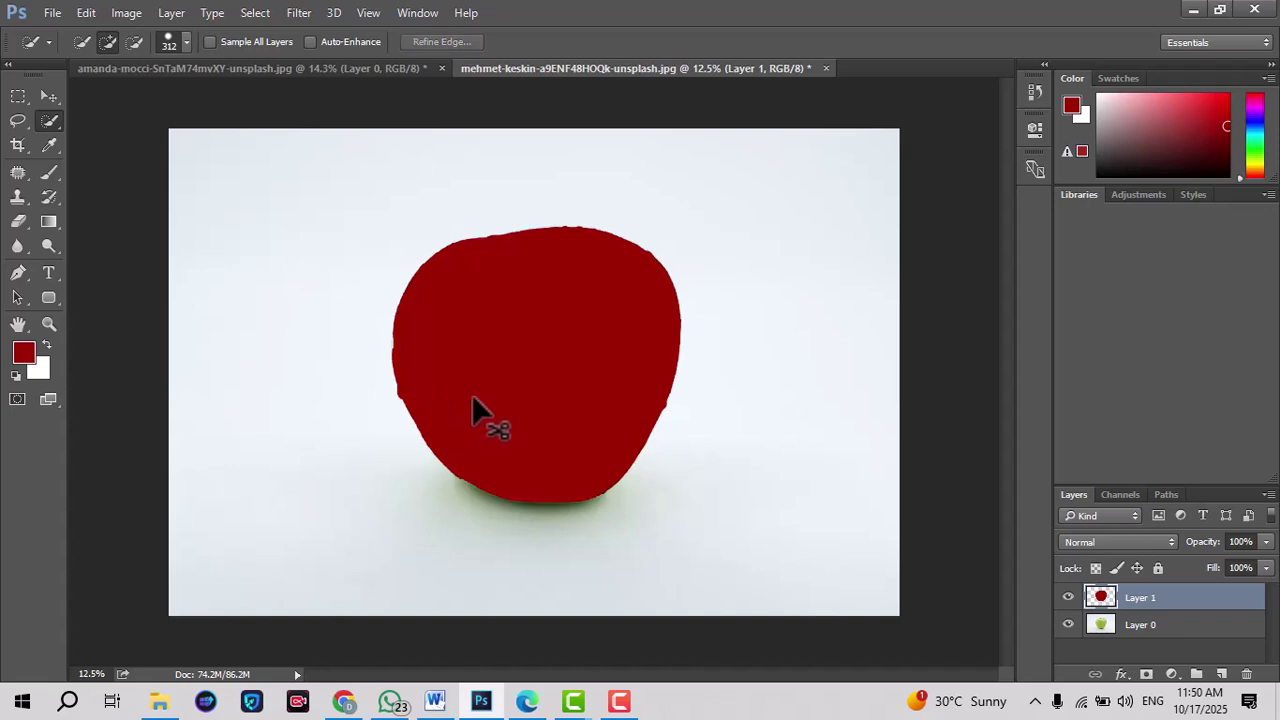
left_click(1104, 545)
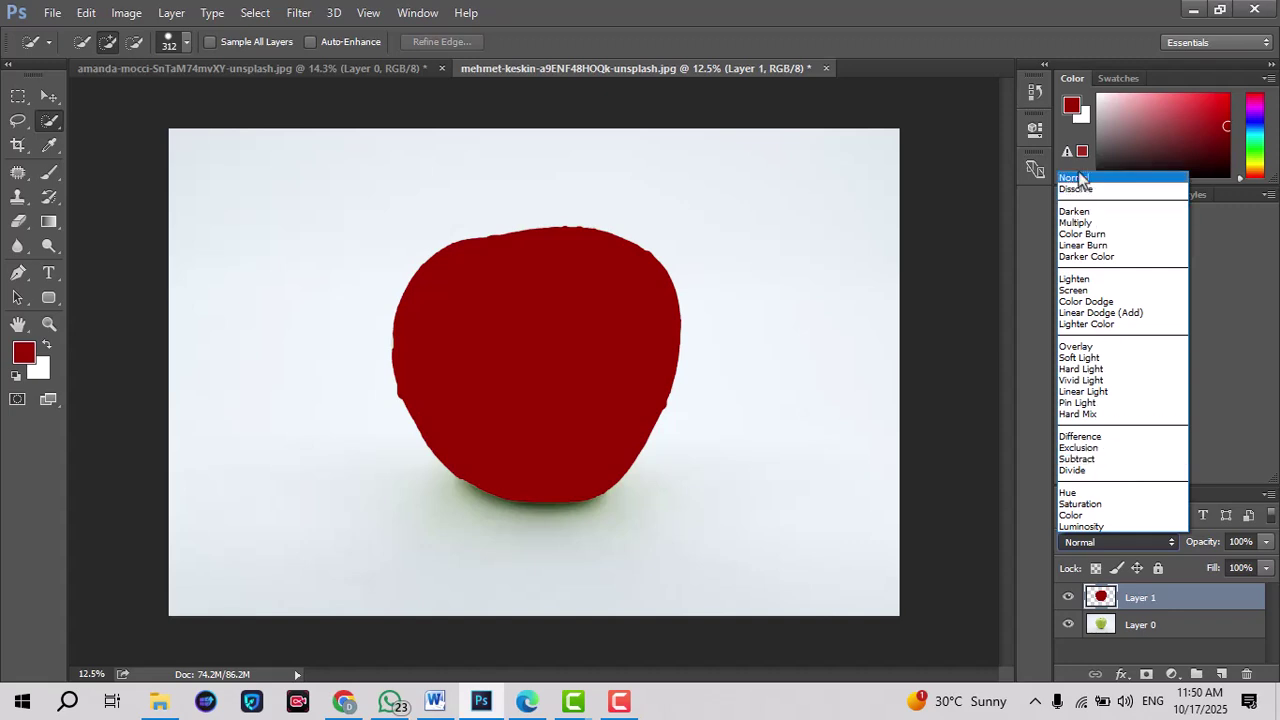
left_click(1071, 515)
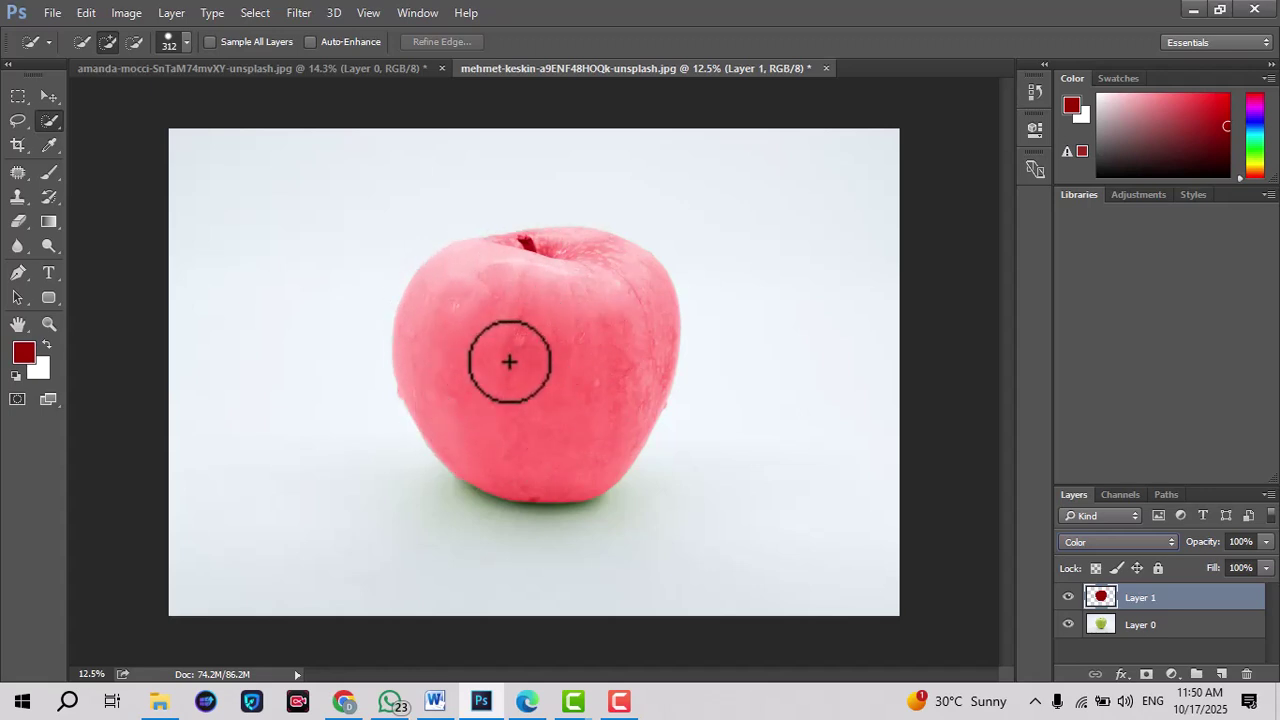
Lower the red layer's opacity to 55%, and return it to 100%.
left_click(1264, 543)
left_click(1224, 564)
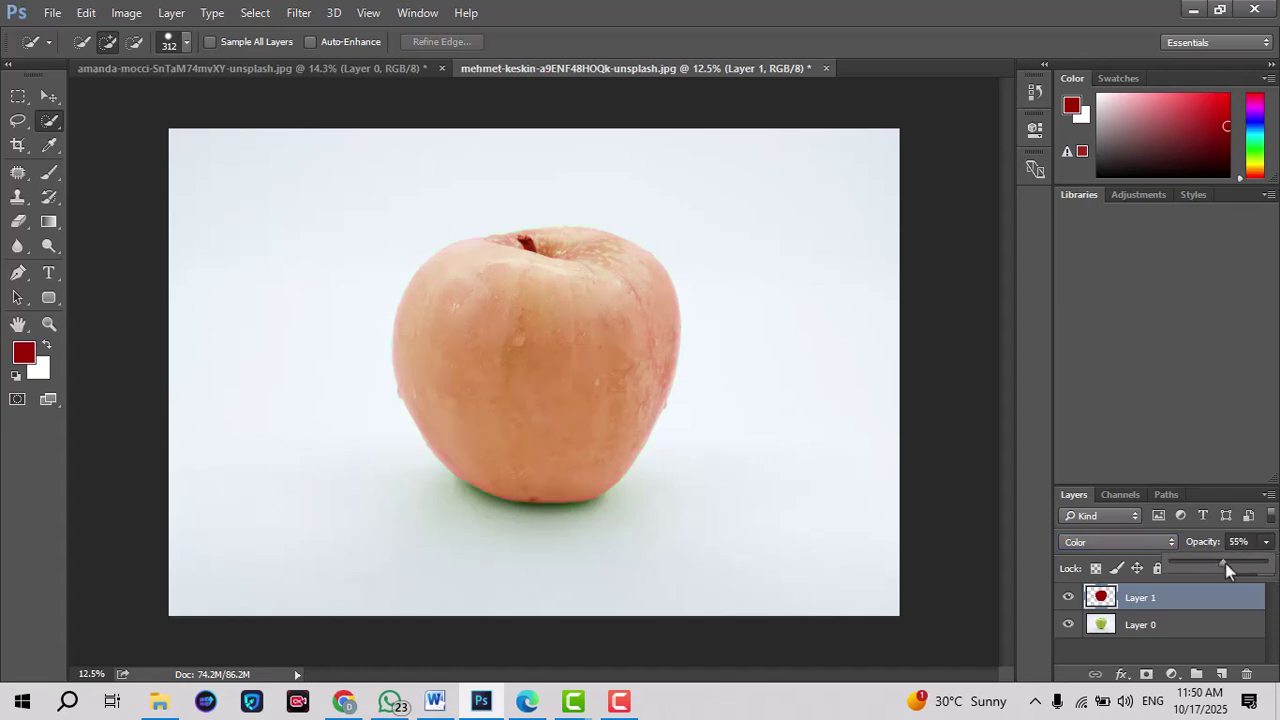
left_click_drag(1223, 561, 1244, 564)
left_click(701, 421)
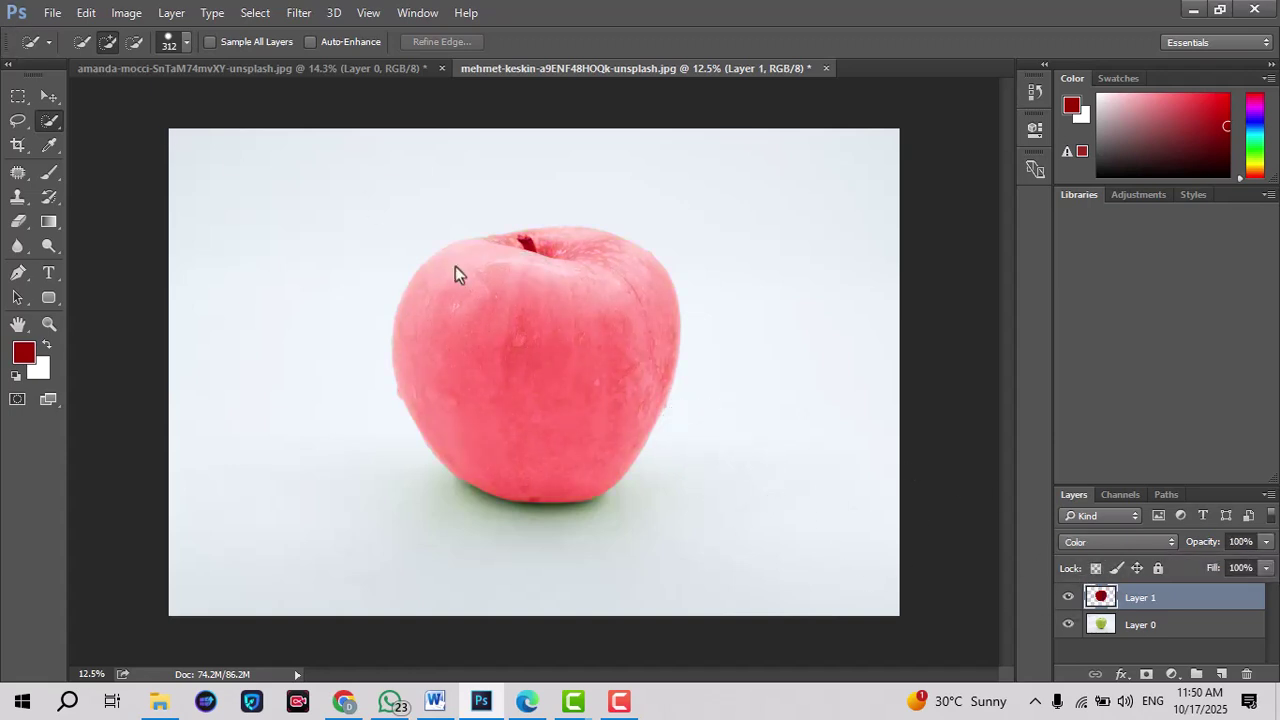
Open the portrait of the woman with the veiled face from the Downloads folder as a separate document.
left_click(55, 14)
left_click(71, 52)
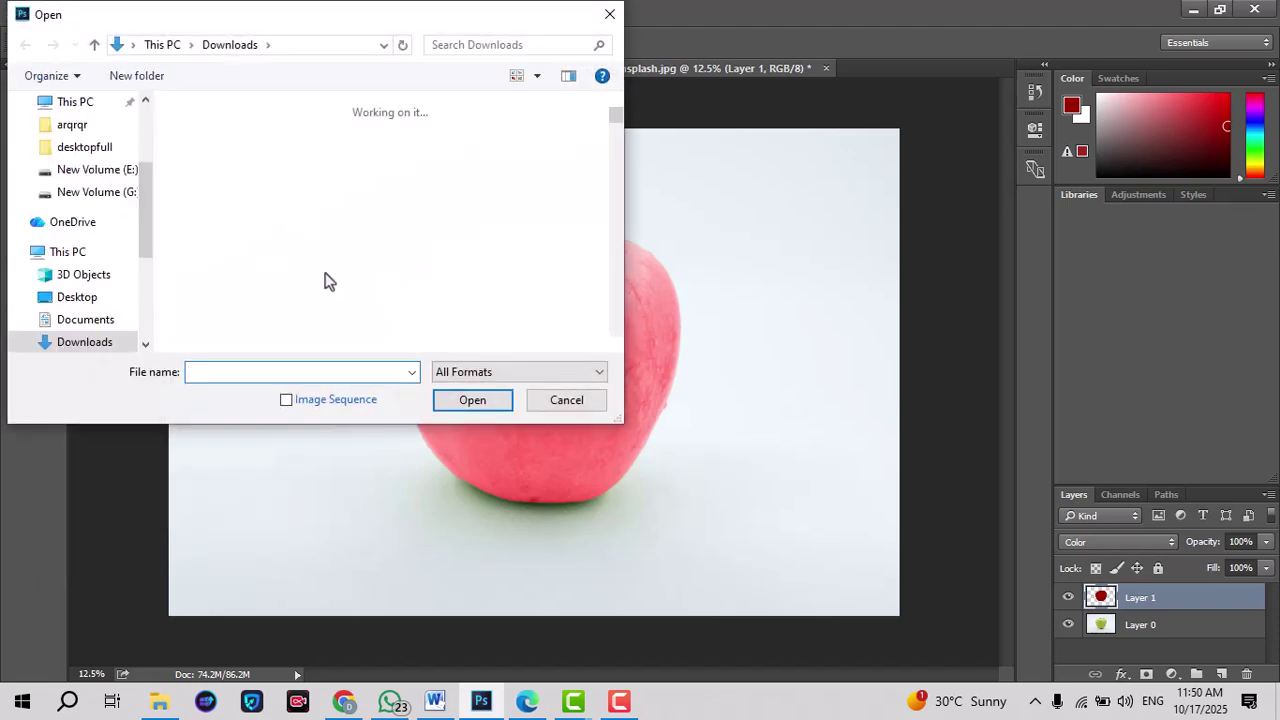
scroll(341, 252, "down", 2)
scroll(341, 255, "down", 5)
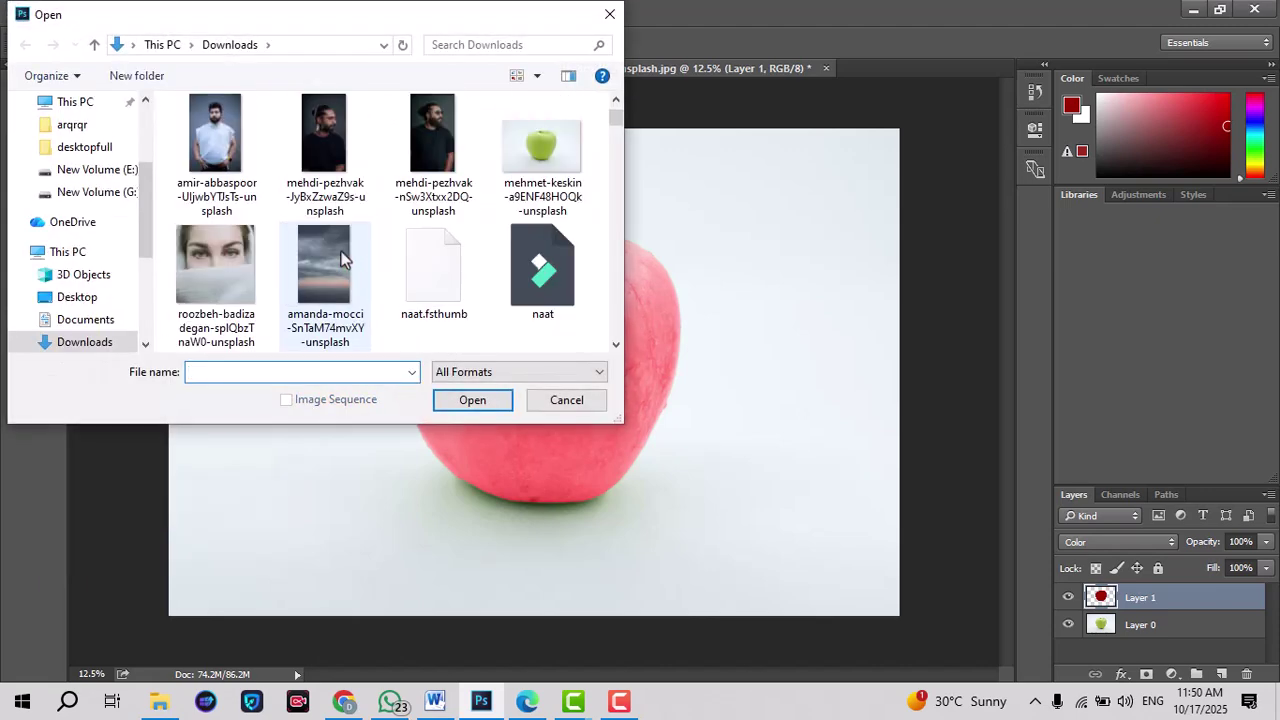
scroll(341, 255, "up", 1)
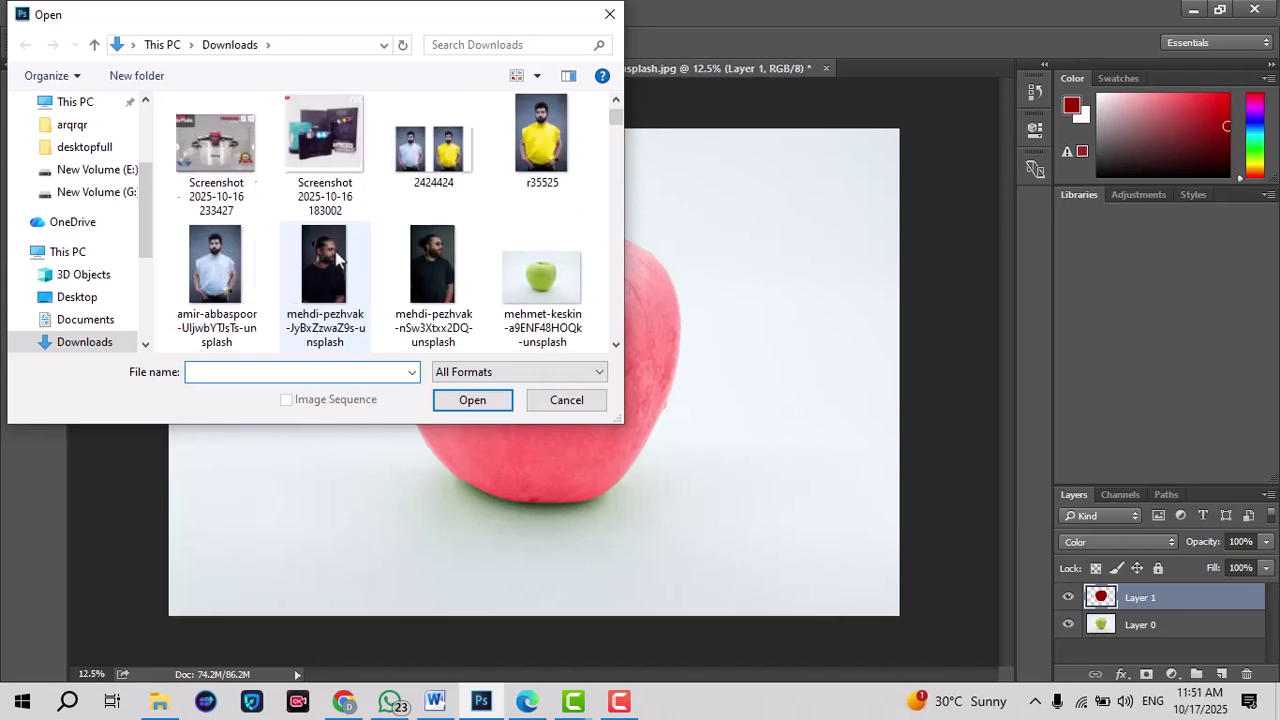
scroll(340, 258, "down", 1)
left_click(212, 257)
left_click(498, 402)
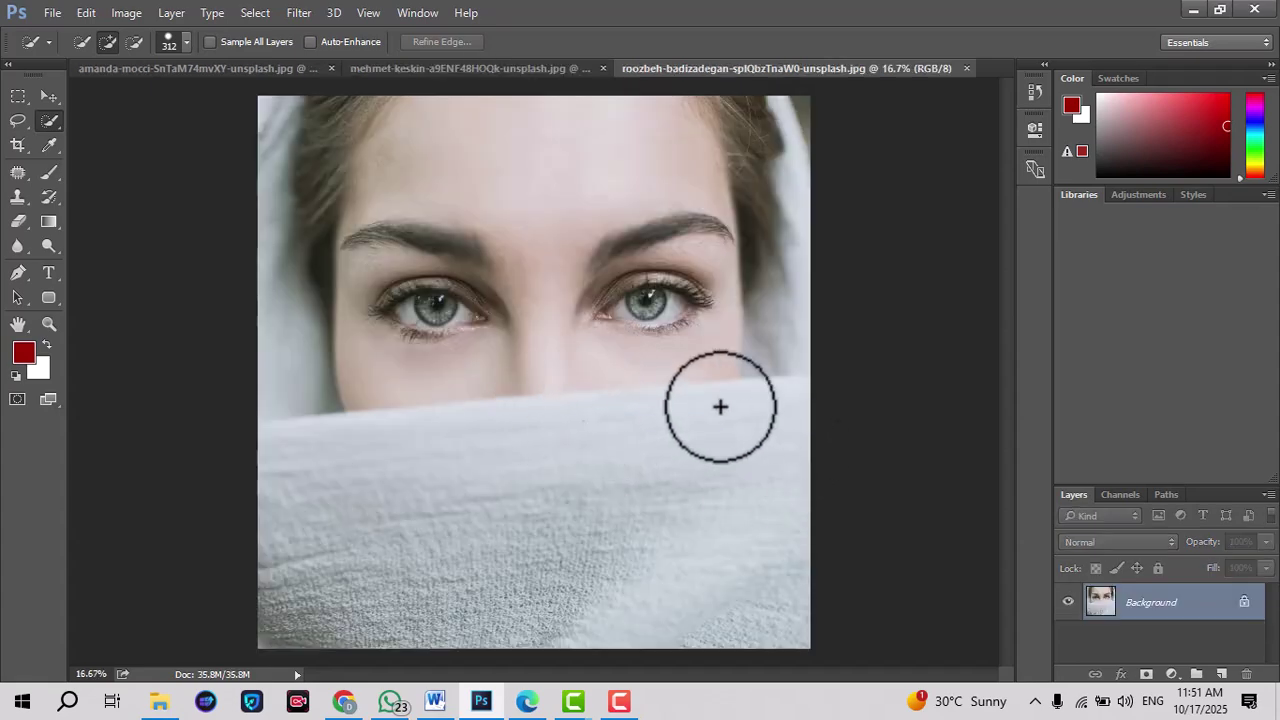
Unlock the Background layer of the portrait photo.
scroll(447, 300, "up", 3)
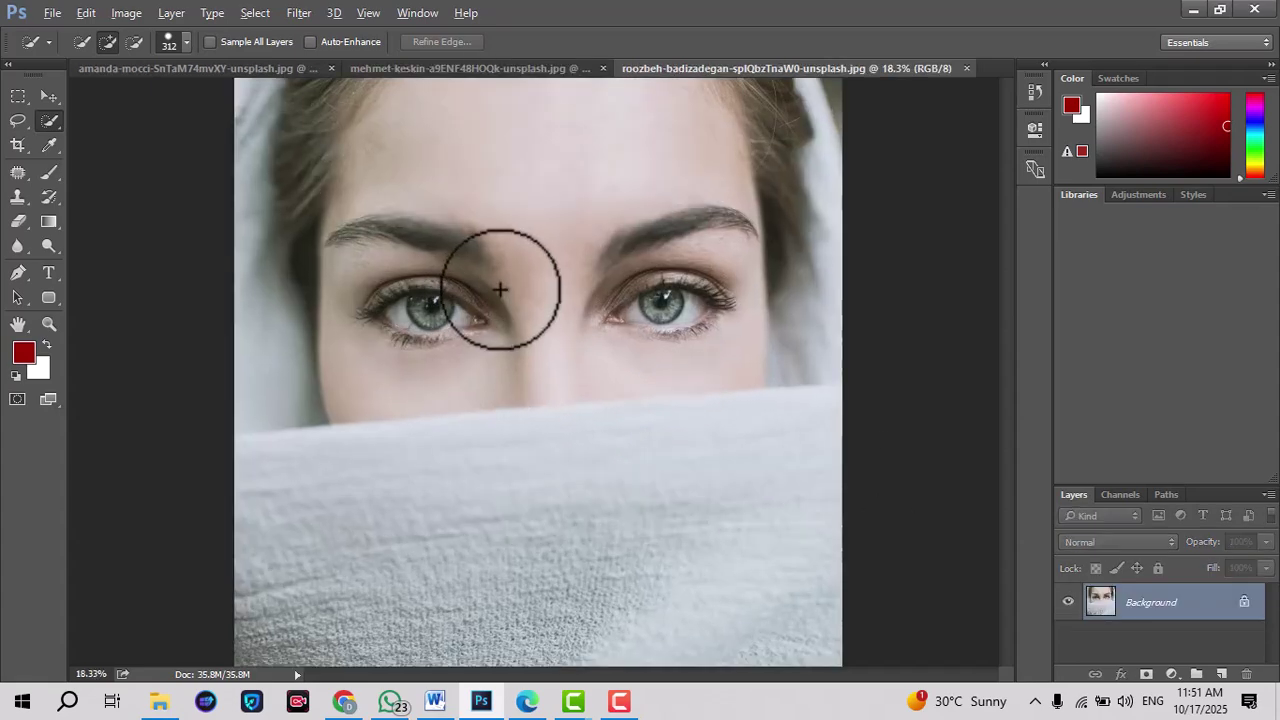
scroll(500, 289, "down", 2)
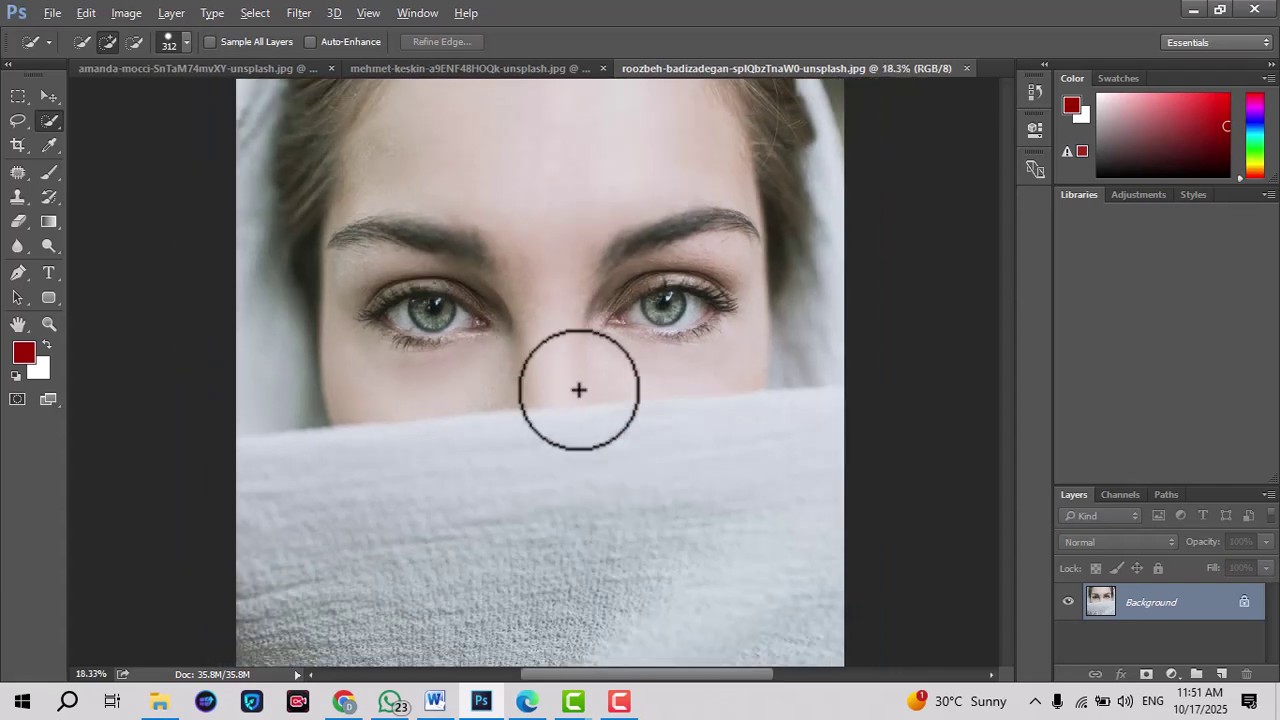
left_click(1245, 602)
Select the irises of both eyes with the Quick Selection tool at a 95 px brush size.
scroll(571, 233, "up", 3)
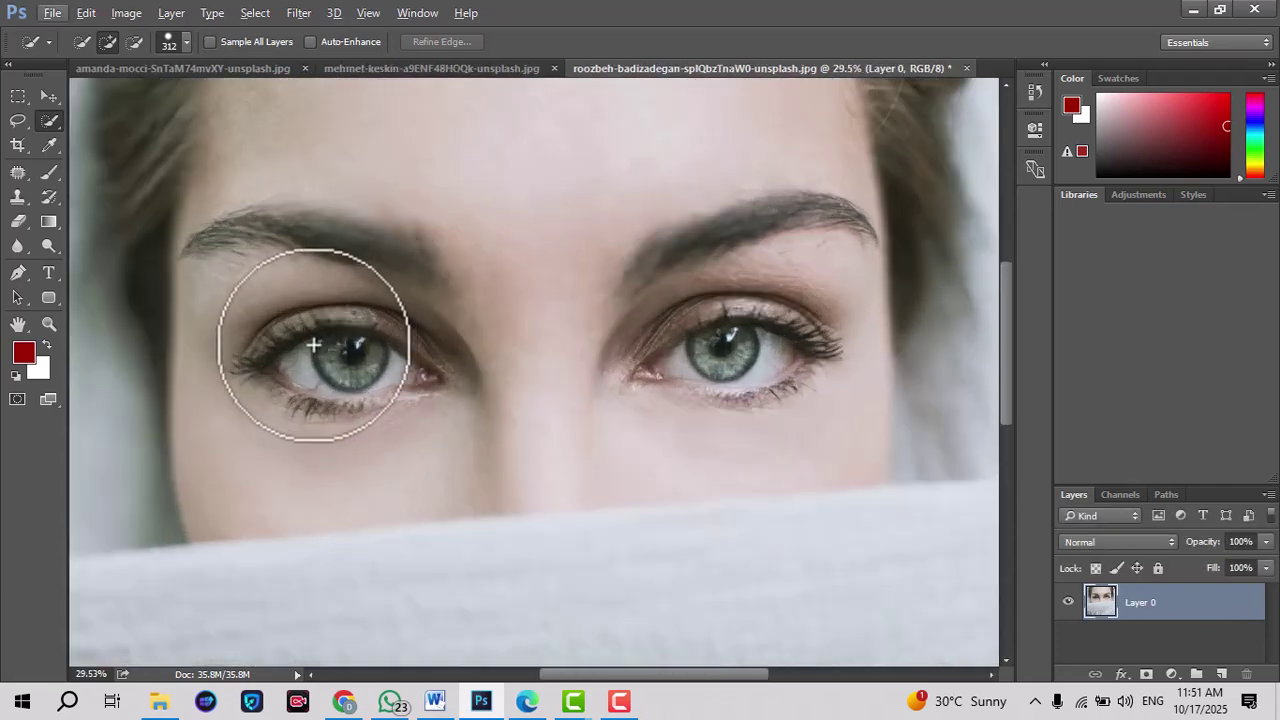
scroll(306, 366, "up", 1)
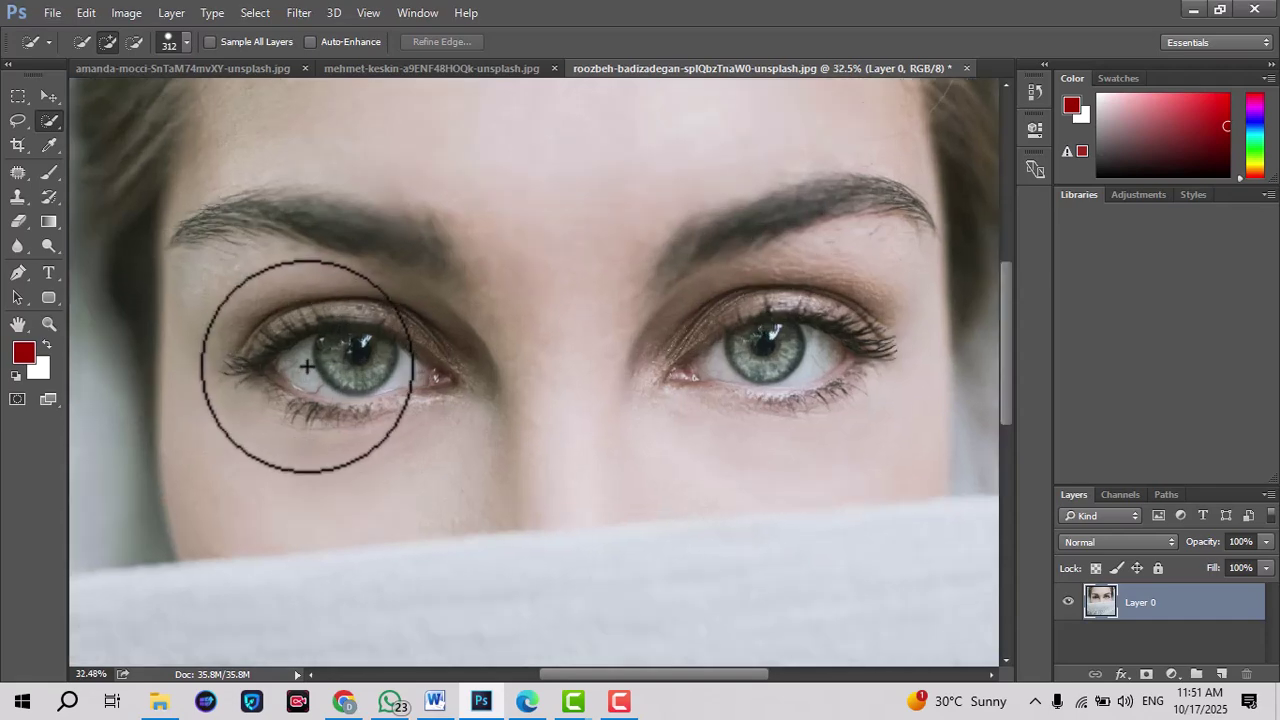
scroll(340, 365, "up", 1)
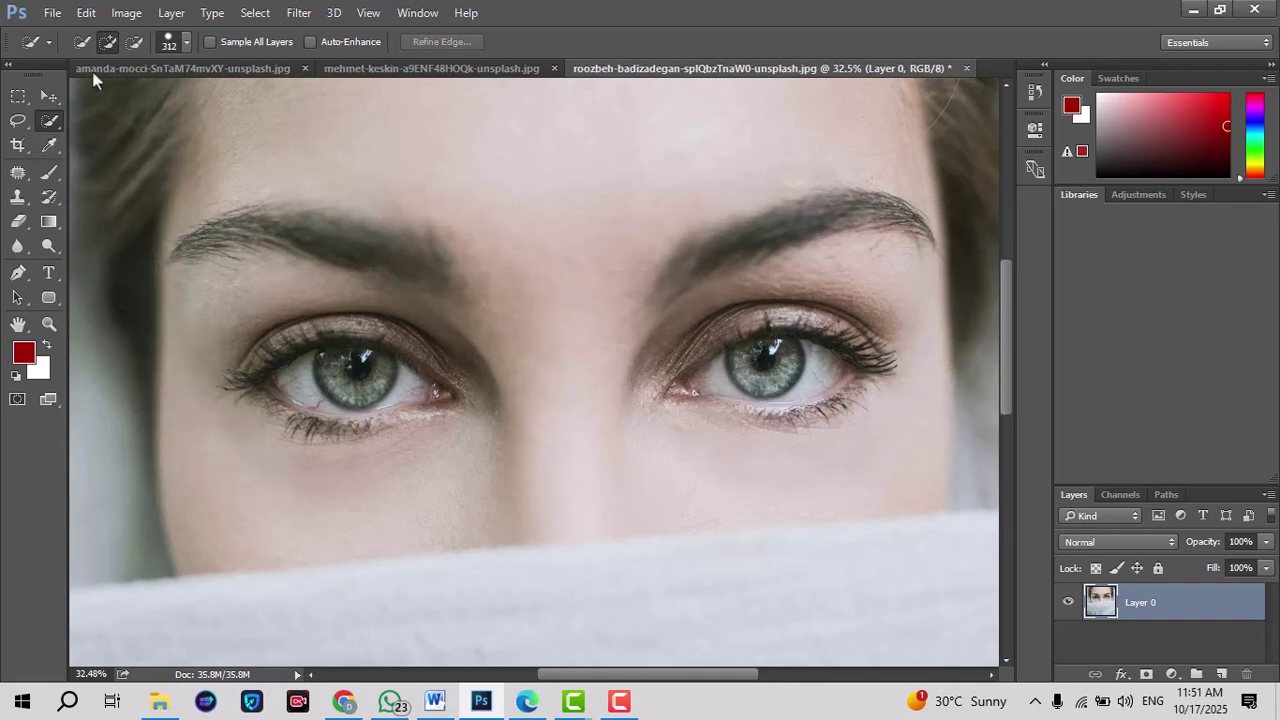
left_click(186, 41)
left_click(168, 98)
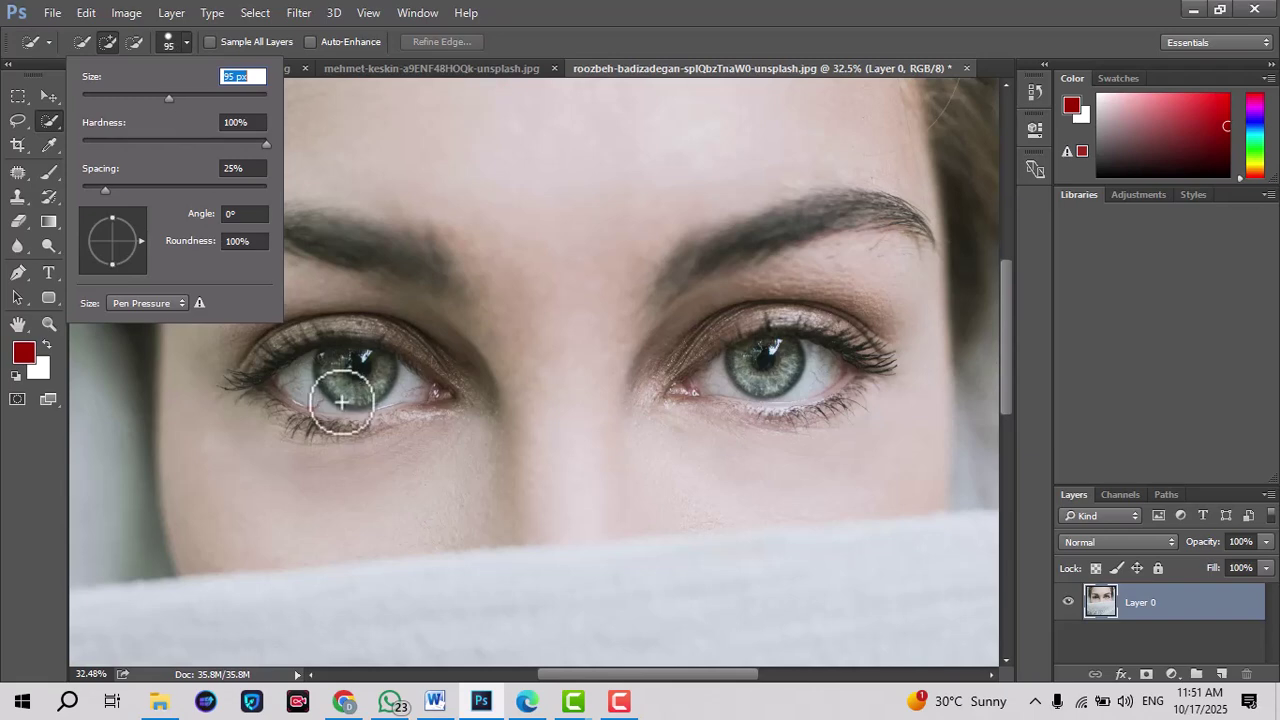
left_click(350, 372)
left_click(350, 372)
scroll(350, 372, "up", 3)
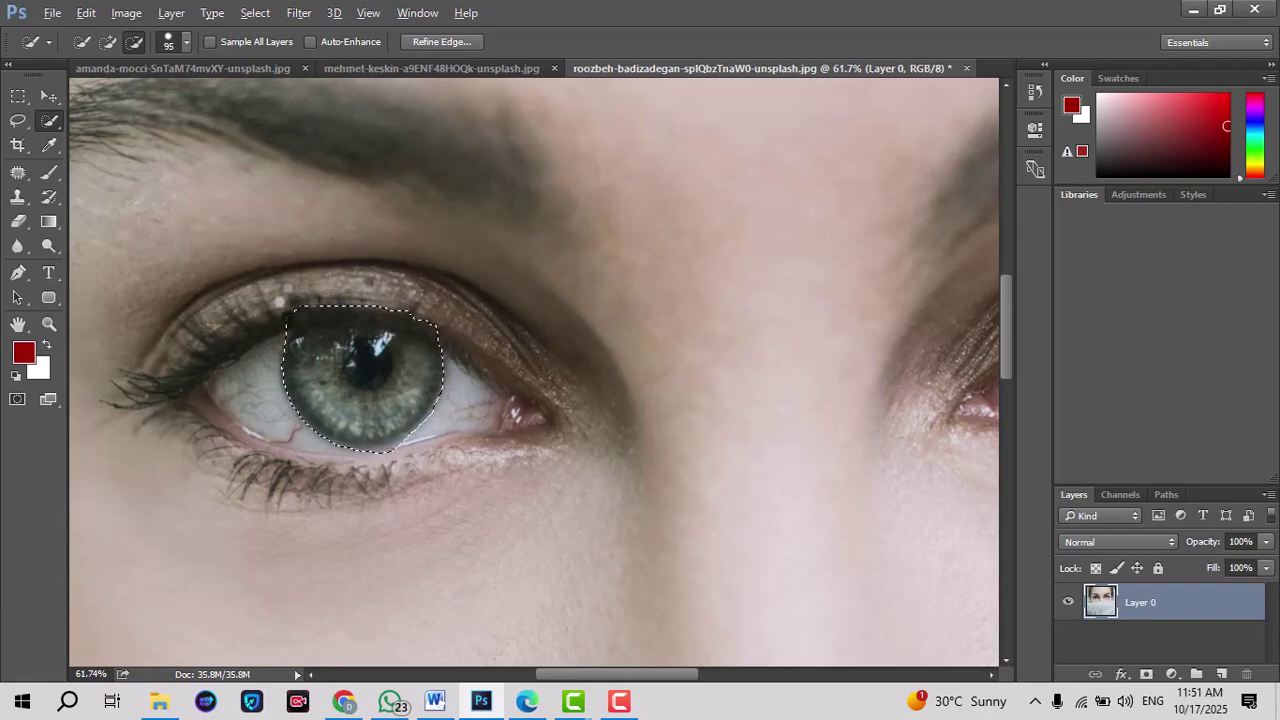
scroll(290, 300, "down", 3)
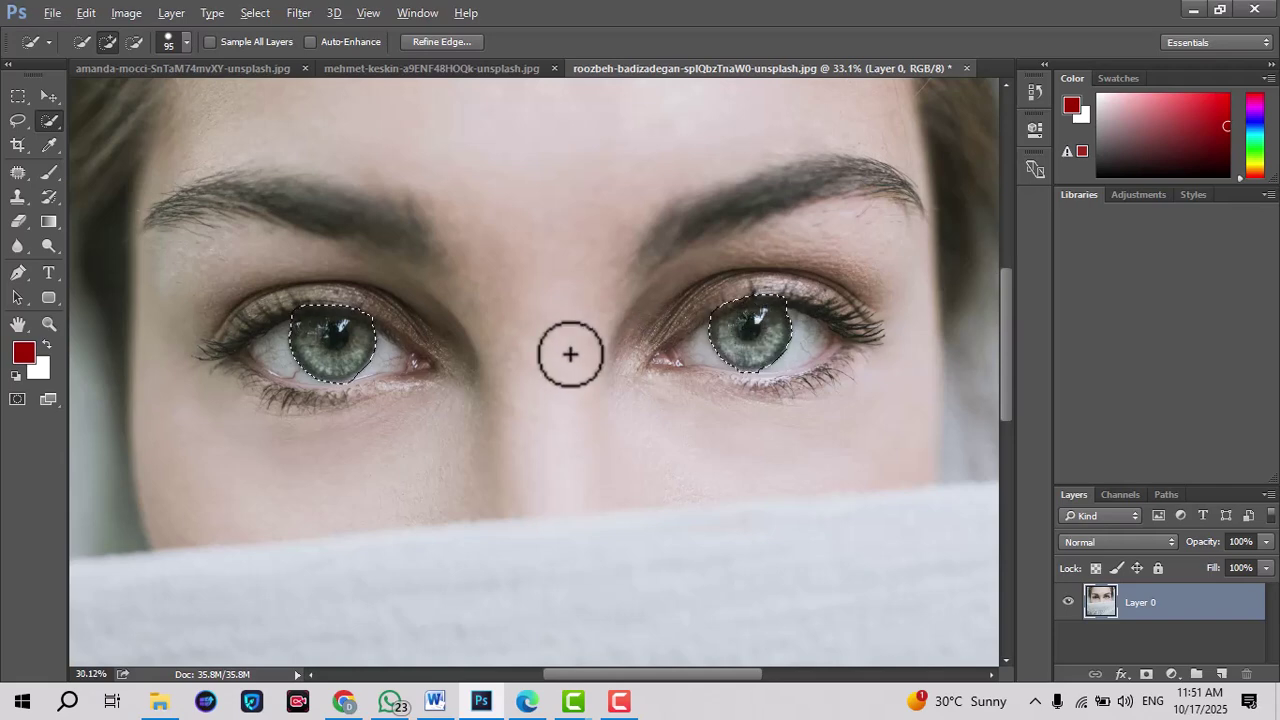
scroll(570, 354, "down", 2)
scroll(570, 354, "up", 1)
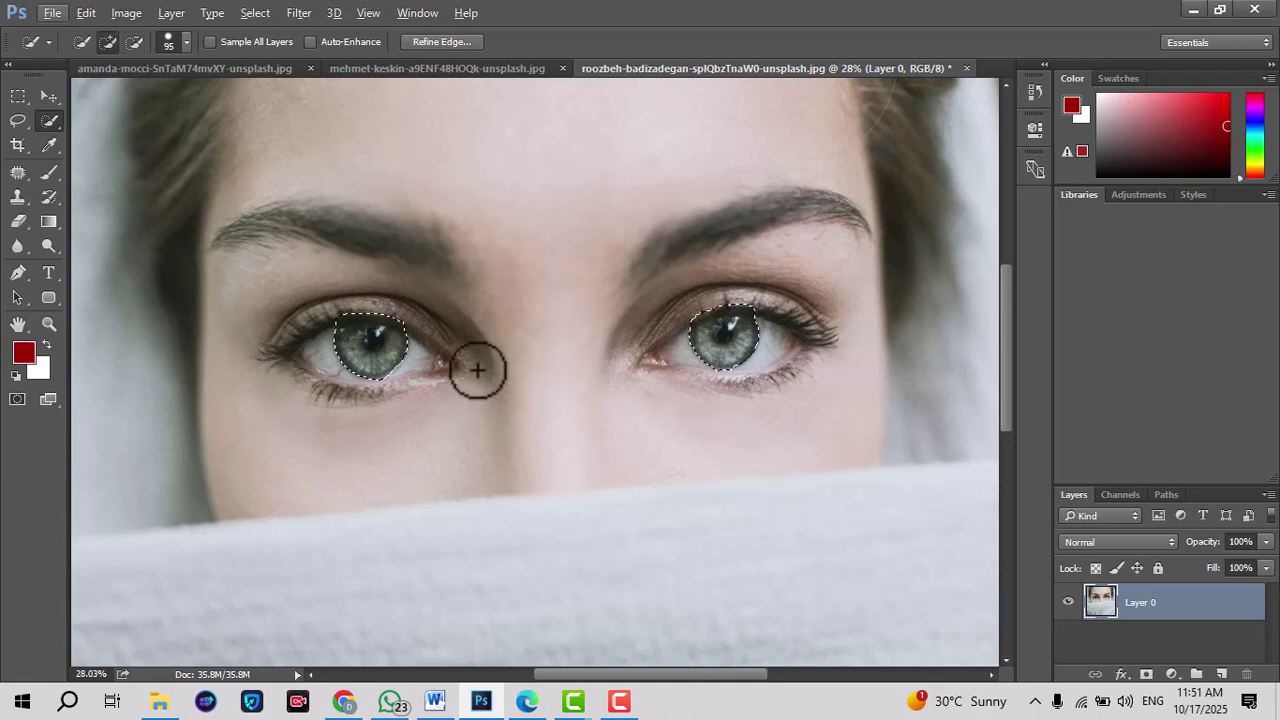
Add a new layer above the portrait and set the foreground color to a bright blue with hue 222°.
left_click(1221, 675)
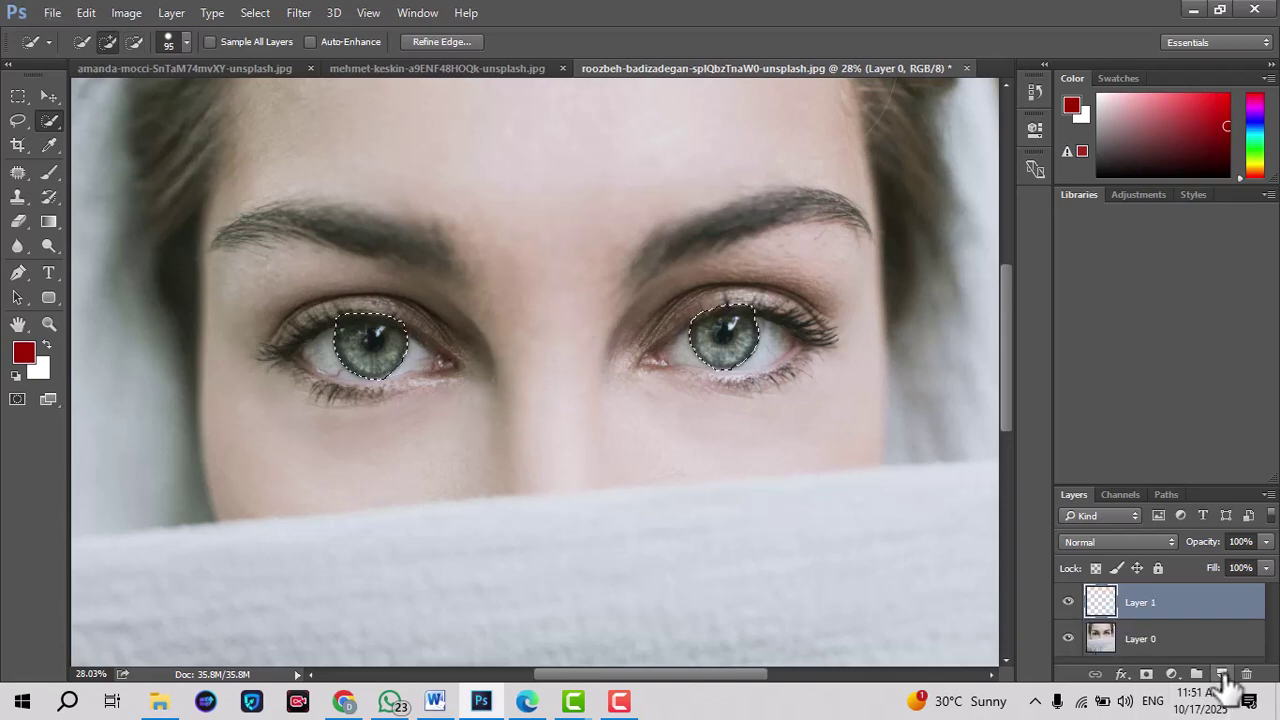
left_click(25, 358)
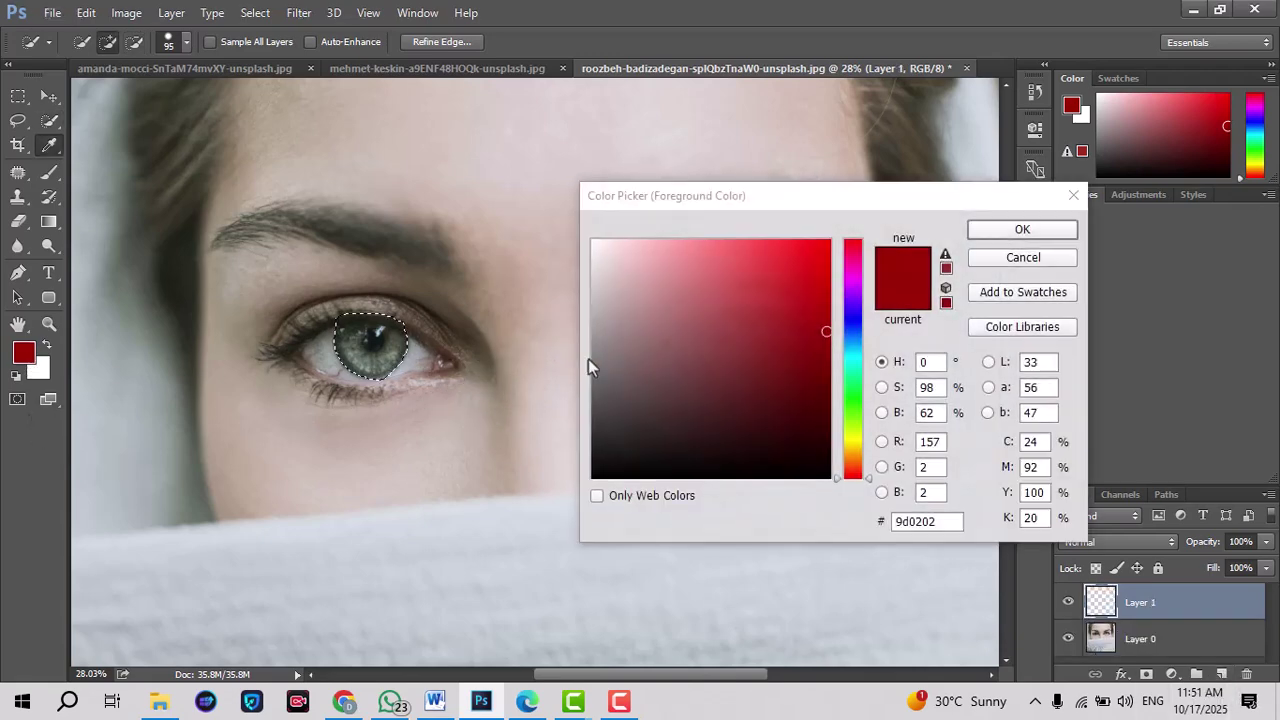
left_click(854, 342)
left_click(854, 350)
left_click(854, 342)
left_click_drag(796, 287, 836, 239)
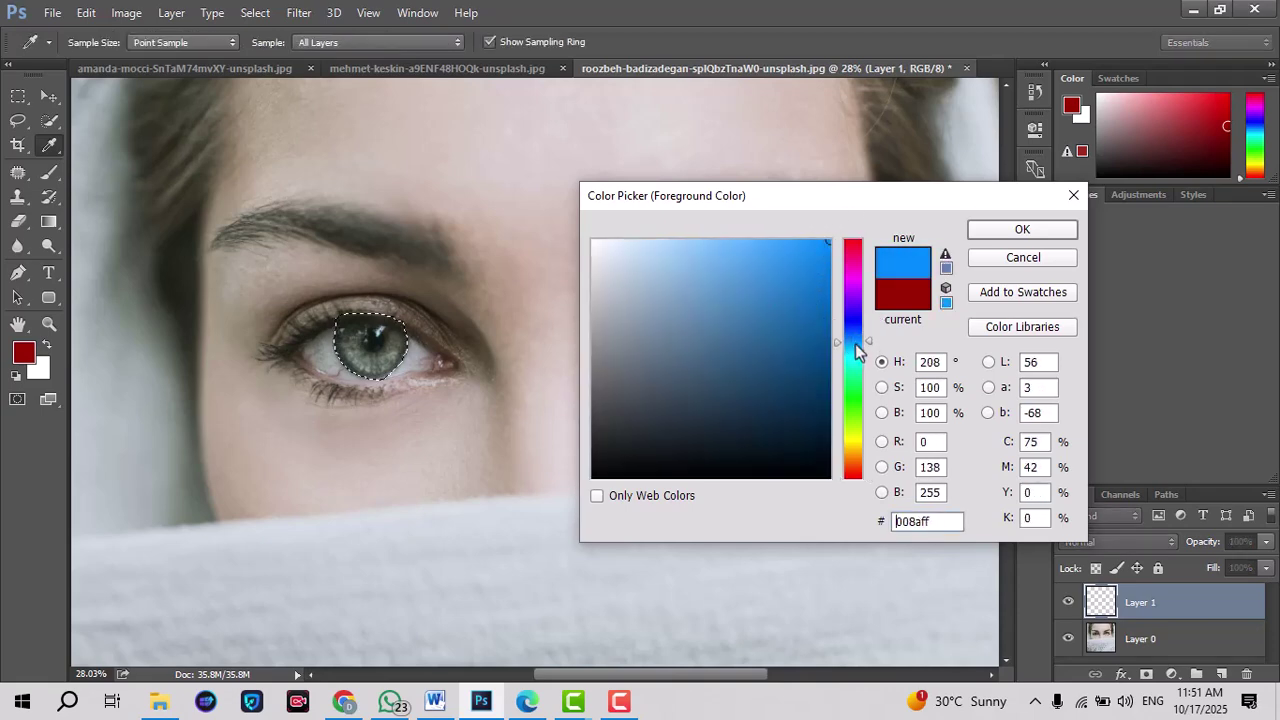
left_click(857, 332)
left_click(995, 235)
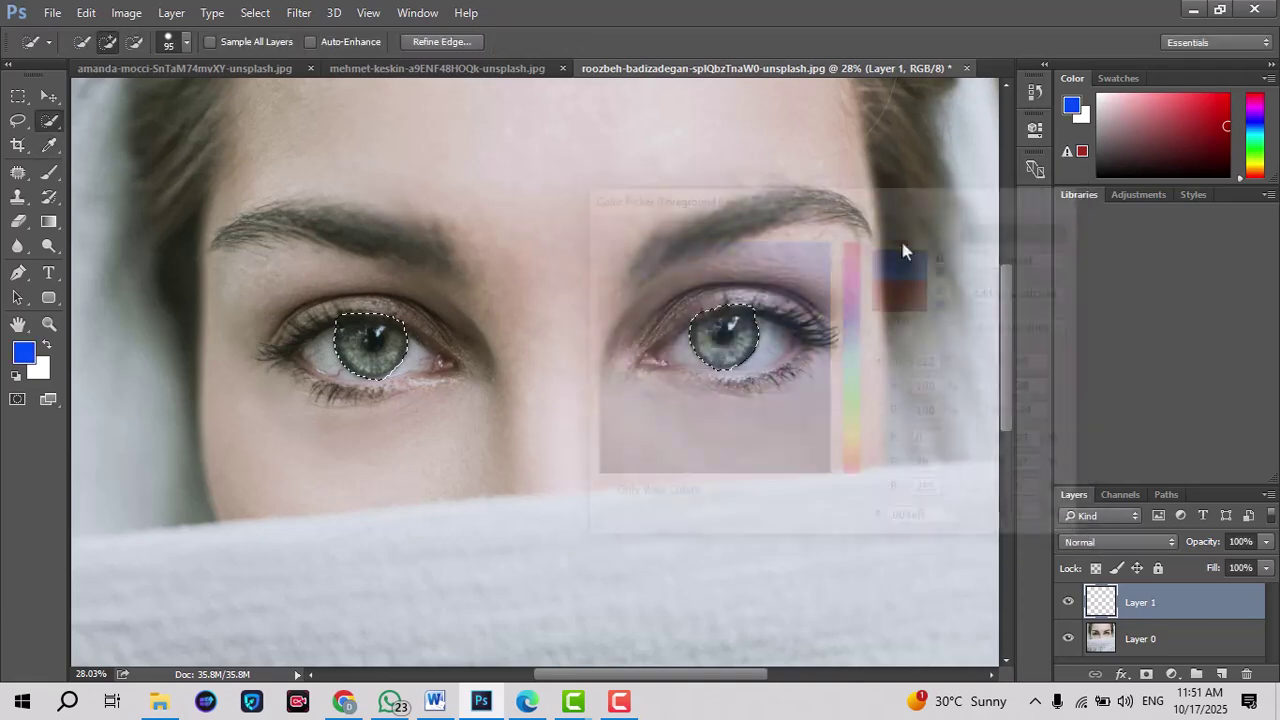
Set the foreground color to dark blue 002883 and fill the selected irises with it on the new layer.
left_click(27, 358)
left_click(830, 356)
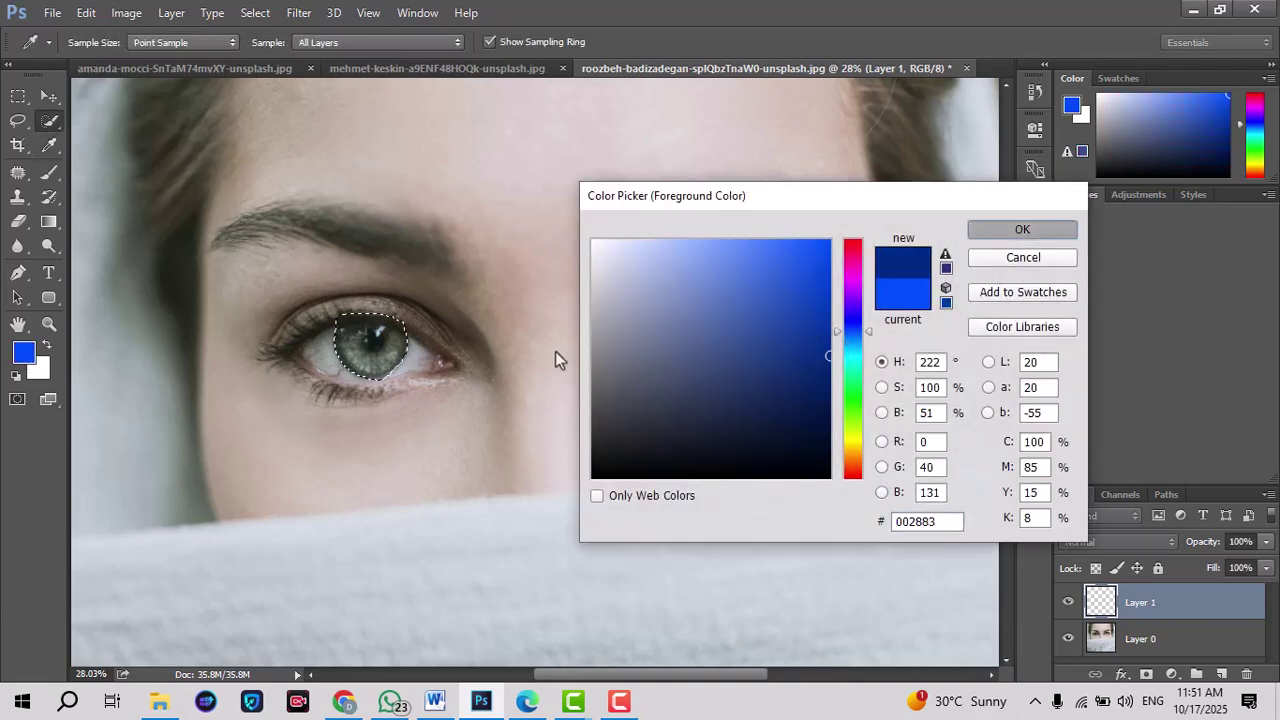
key("Return")
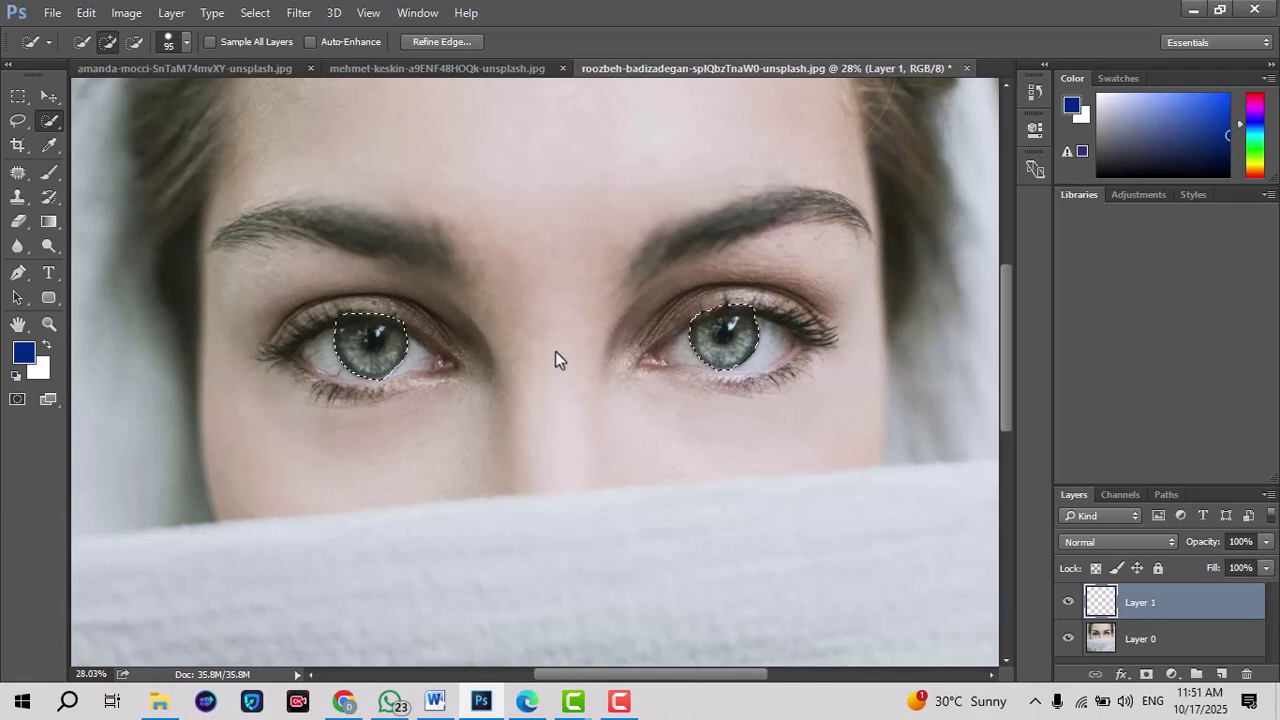
key("alt+BackSpace")
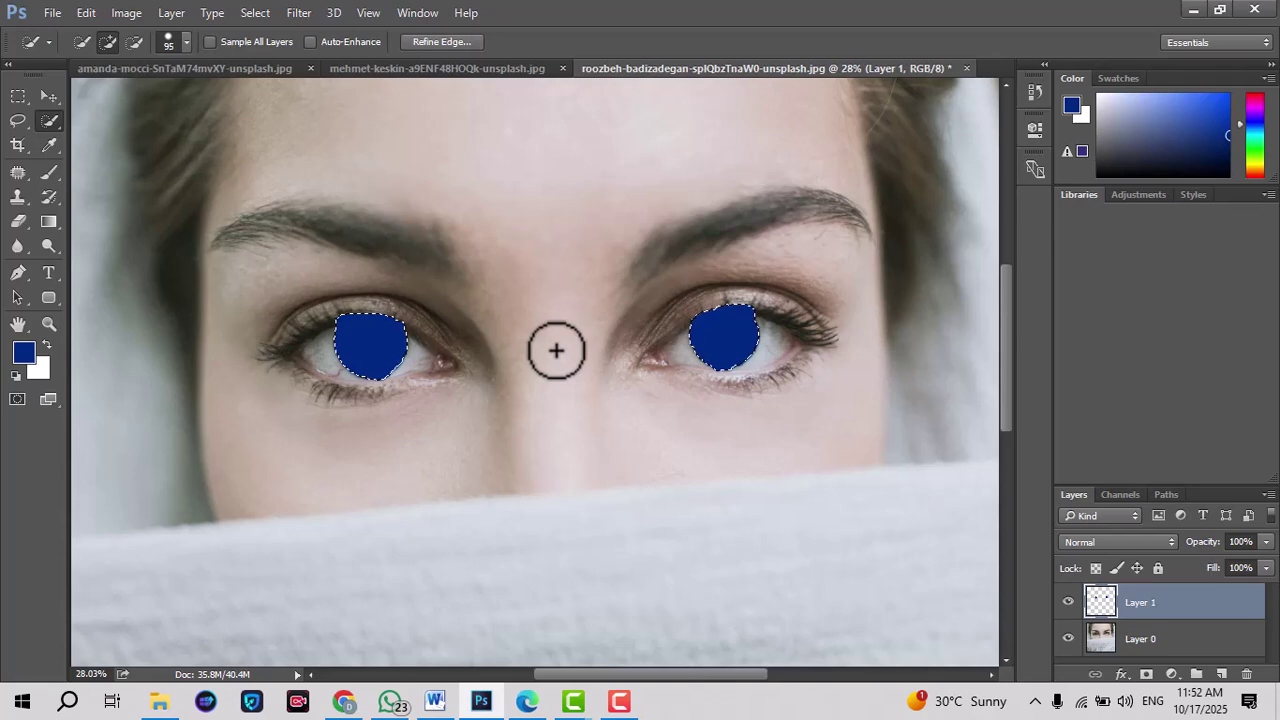
Deselect the irises and set the blue fill layer to Color blend mode at 25% opacity.
key("ctrl+d")
left_click(1104, 545)
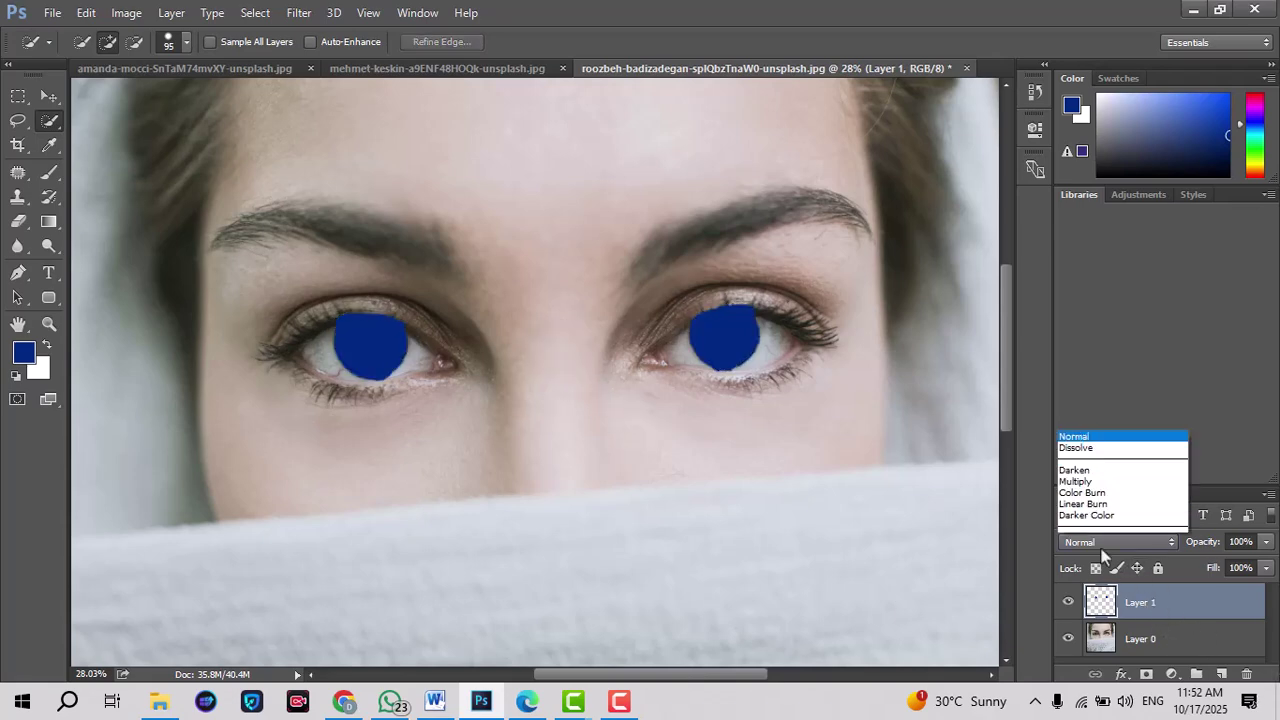
left_click(1093, 516)
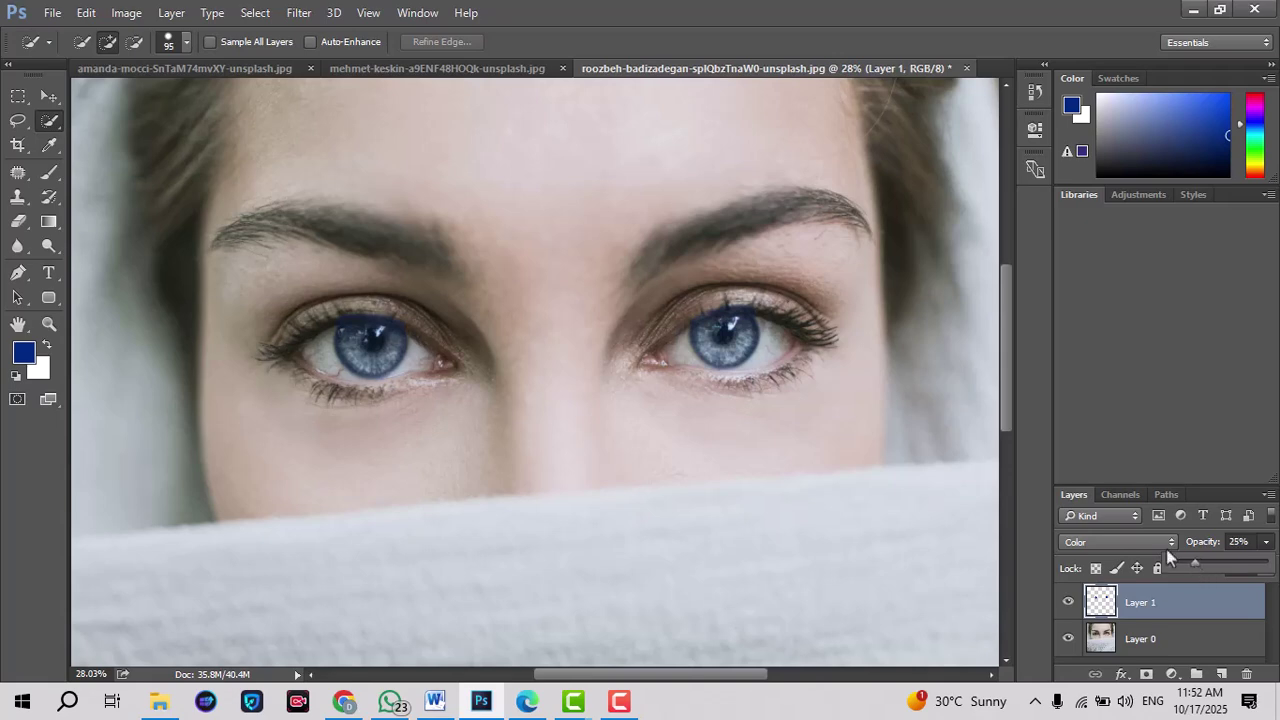
key("v")
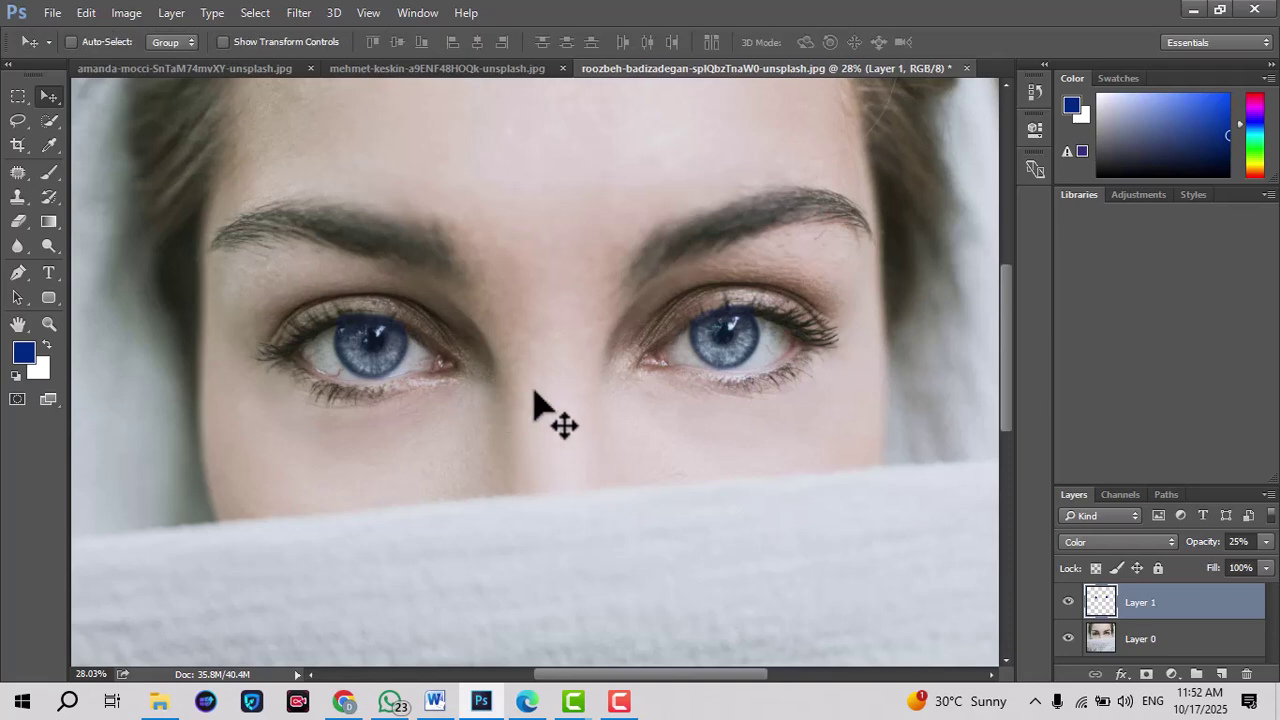
scroll(534, 393, "down", 3)
scroll(534, 393, "down", 2)
scroll(525, 297, "up", 3)
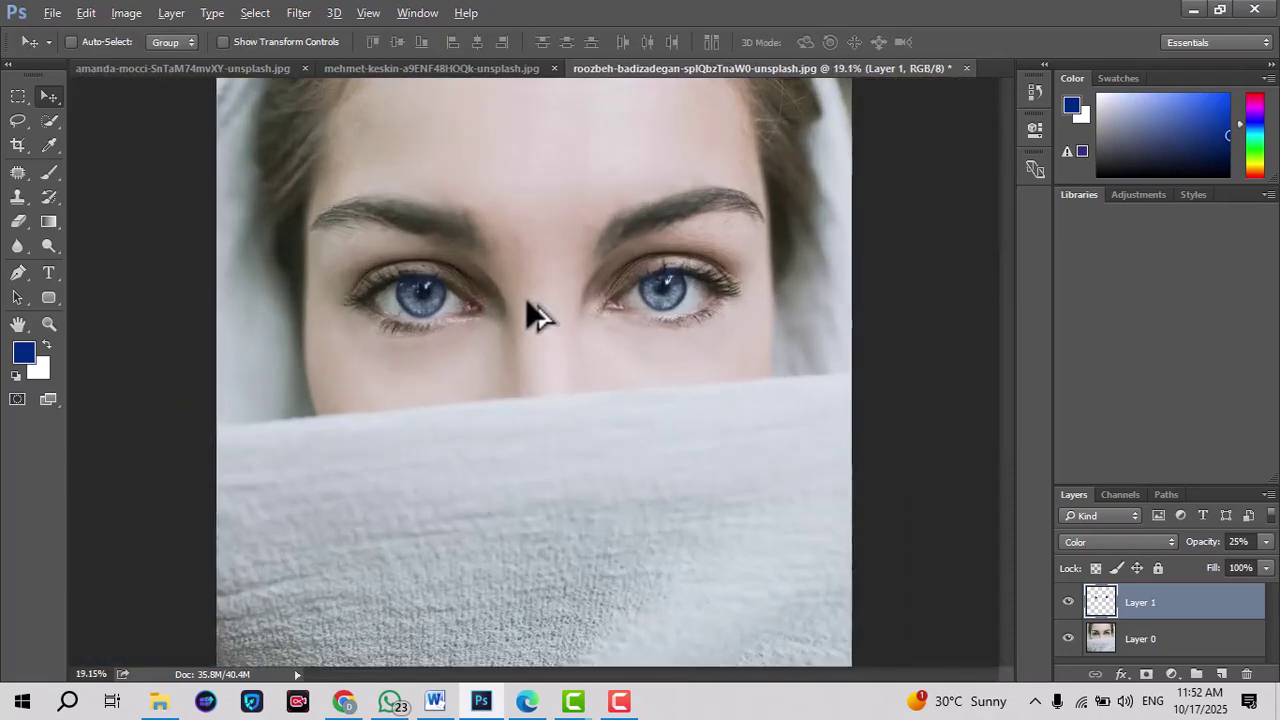
scroll(520, 285, "down", 2)
Open the Unsplash photo of the bearded man in profile without glasses from Downloads and unlock its Background layer.
left_click(52, 12)
left_click(82, 51)
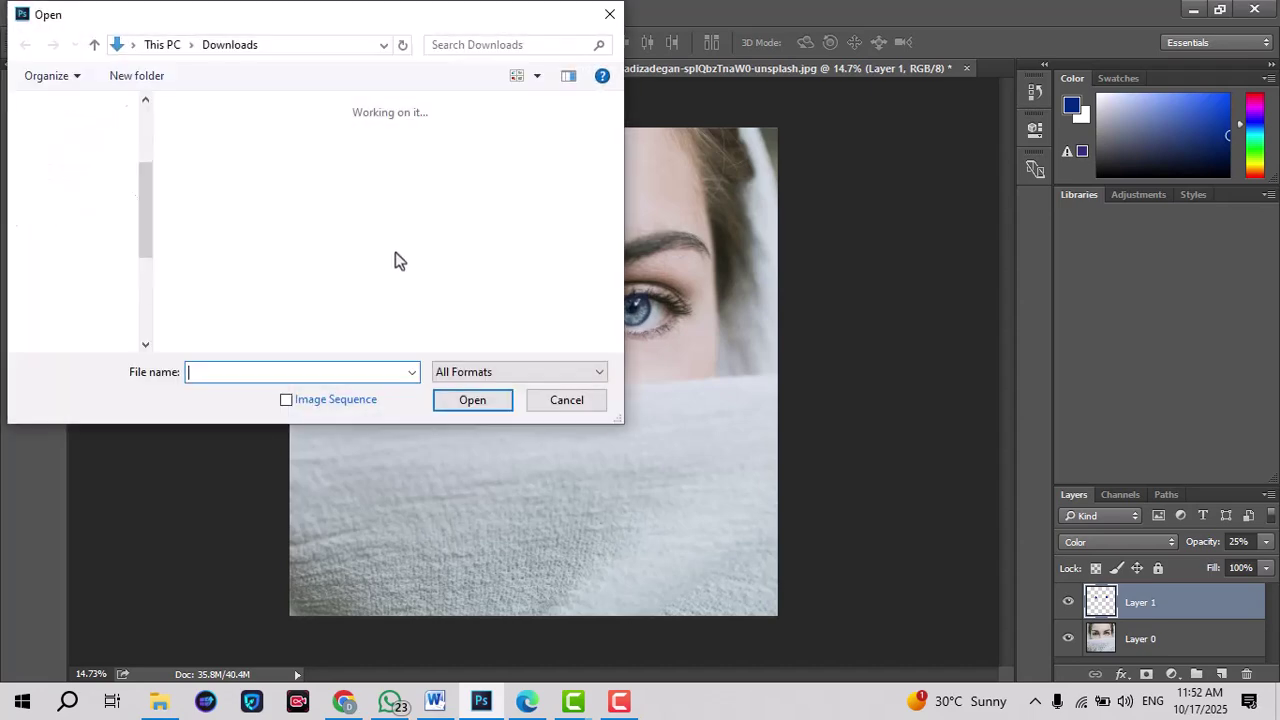
scroll(284, 238, "down", 8)
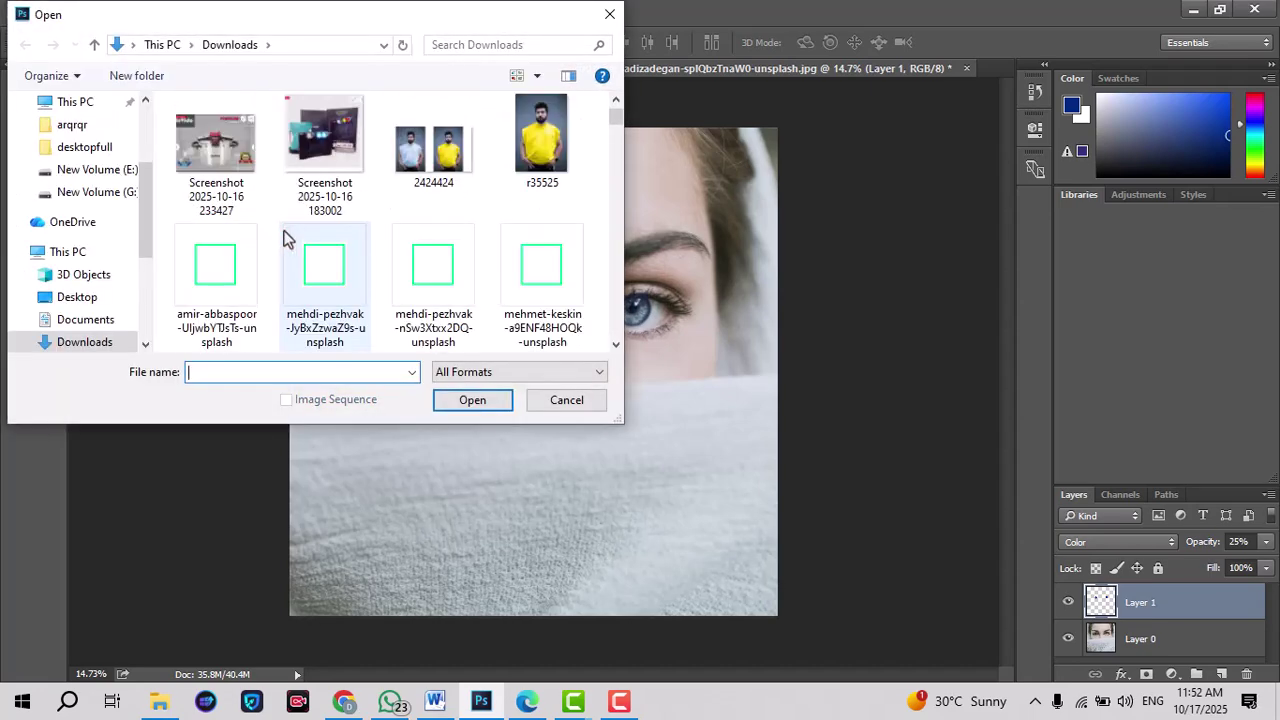
scroll(284, 238, "down", 3)
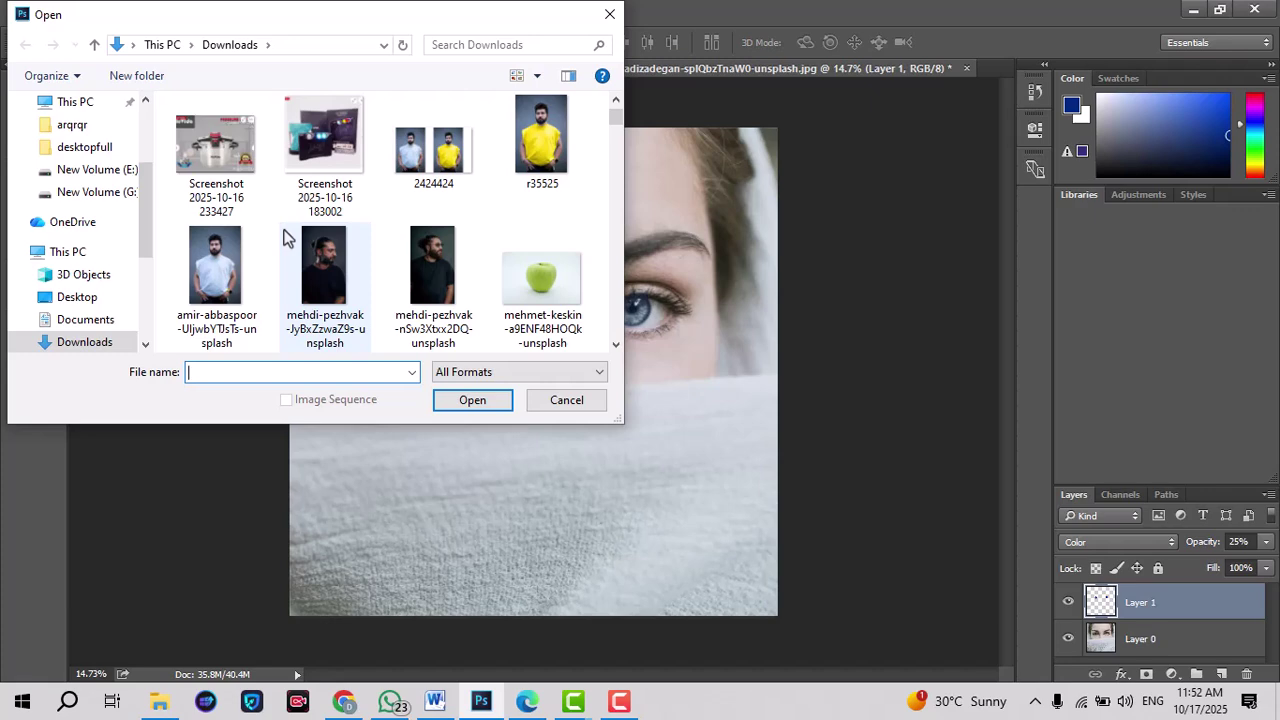
left_click(335, 285)
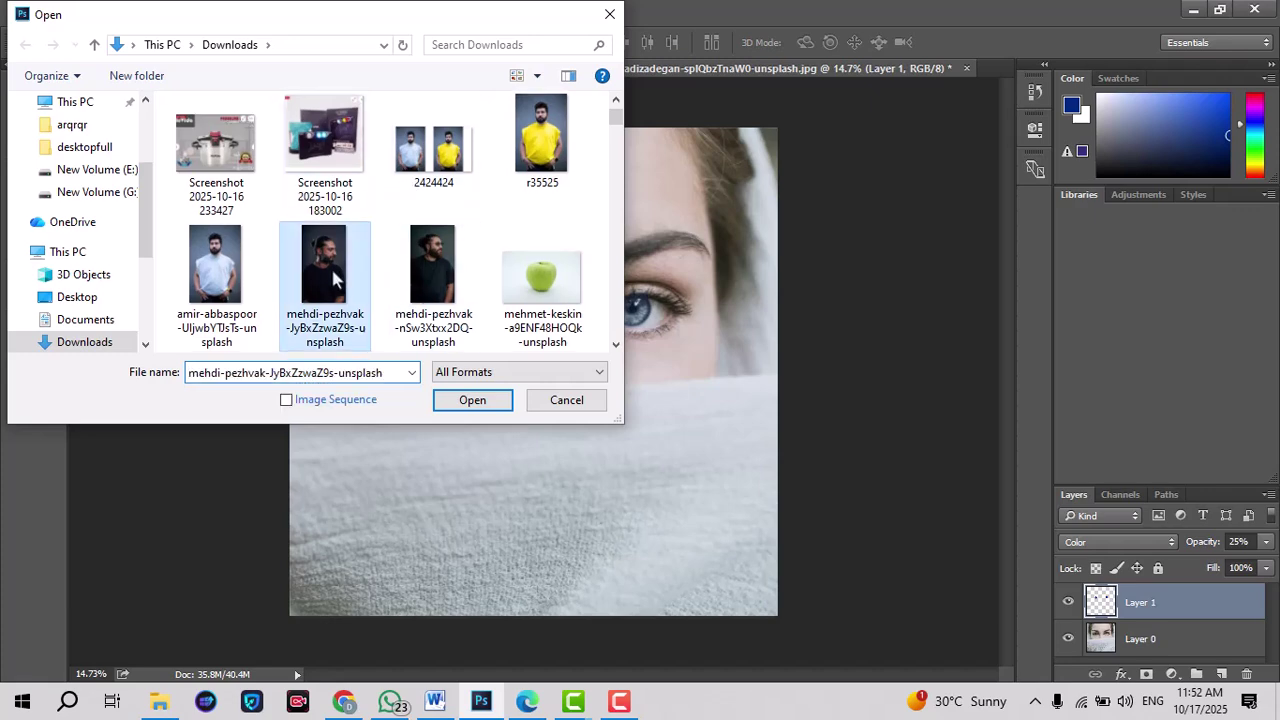
left_click(473, 415)
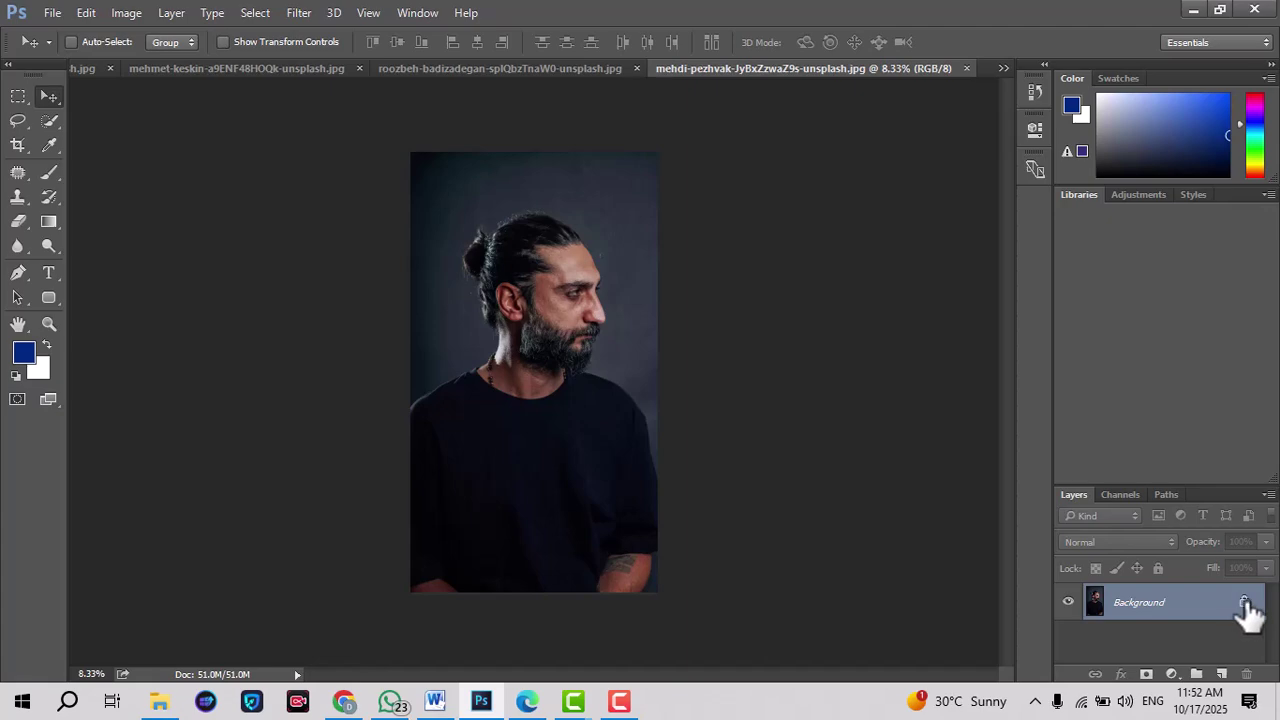
left_click(1245, 603)
Add a new layer above the photo and set up the Brush tool at 120 px with 0% hardness.
scroll(531, 246, "up", 3)
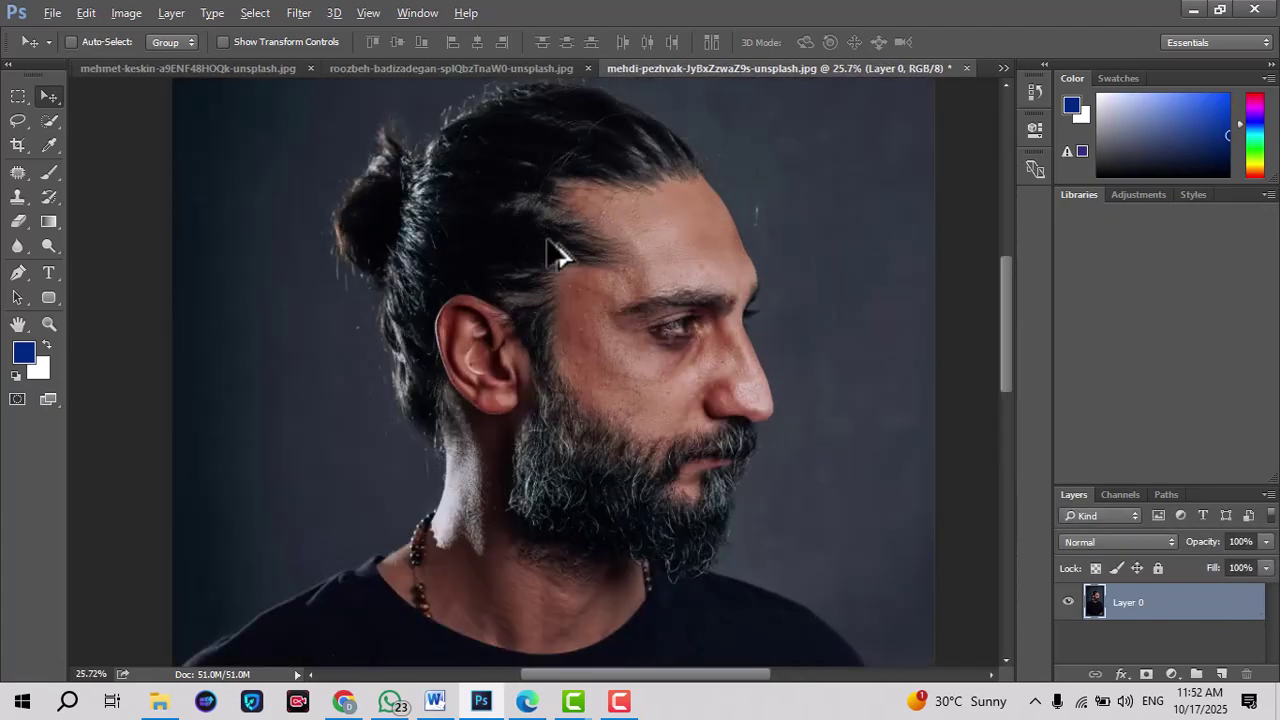
scroll(580, 262, "up", 2)
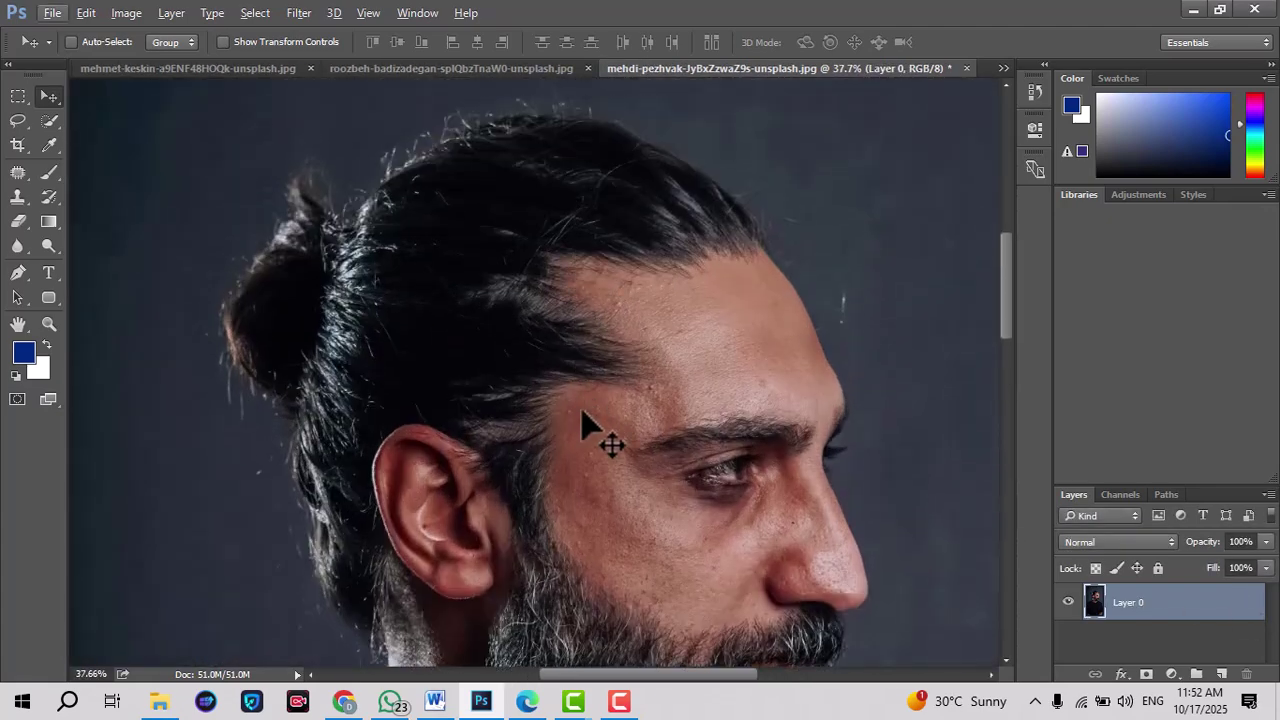
left_click(1222, 676)
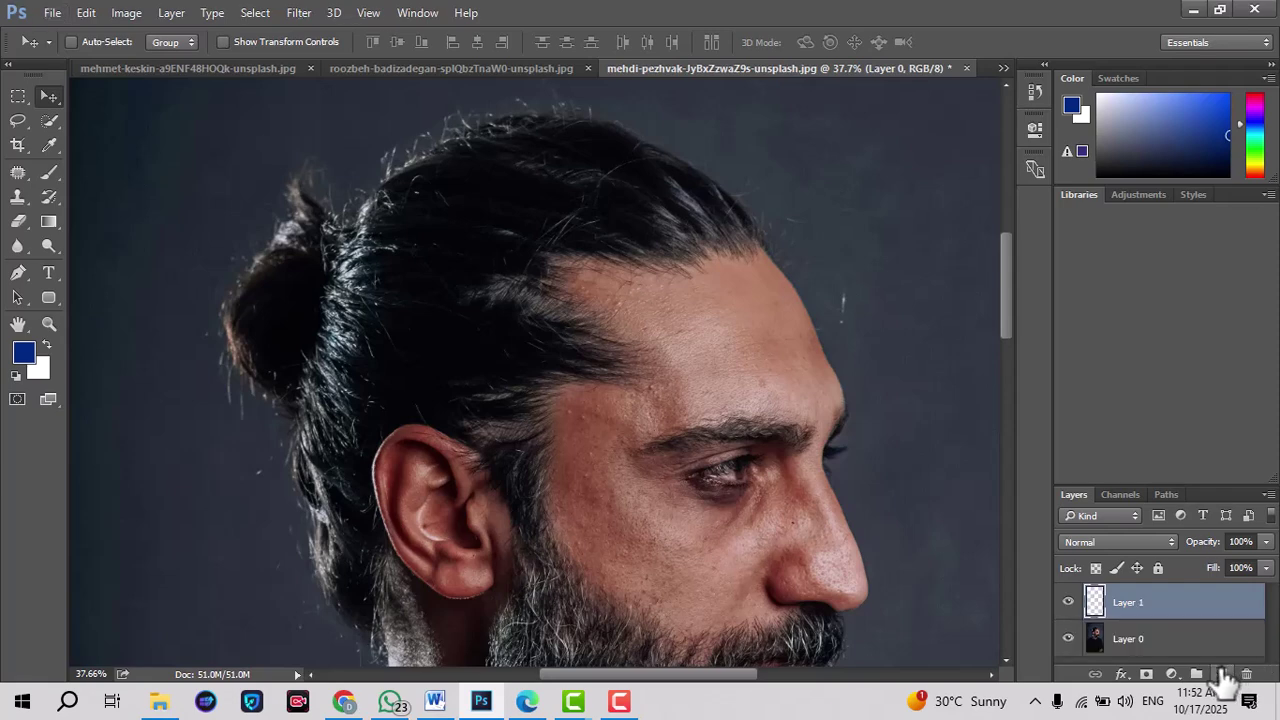
left_click(49, 175)
left_click(208, 180)
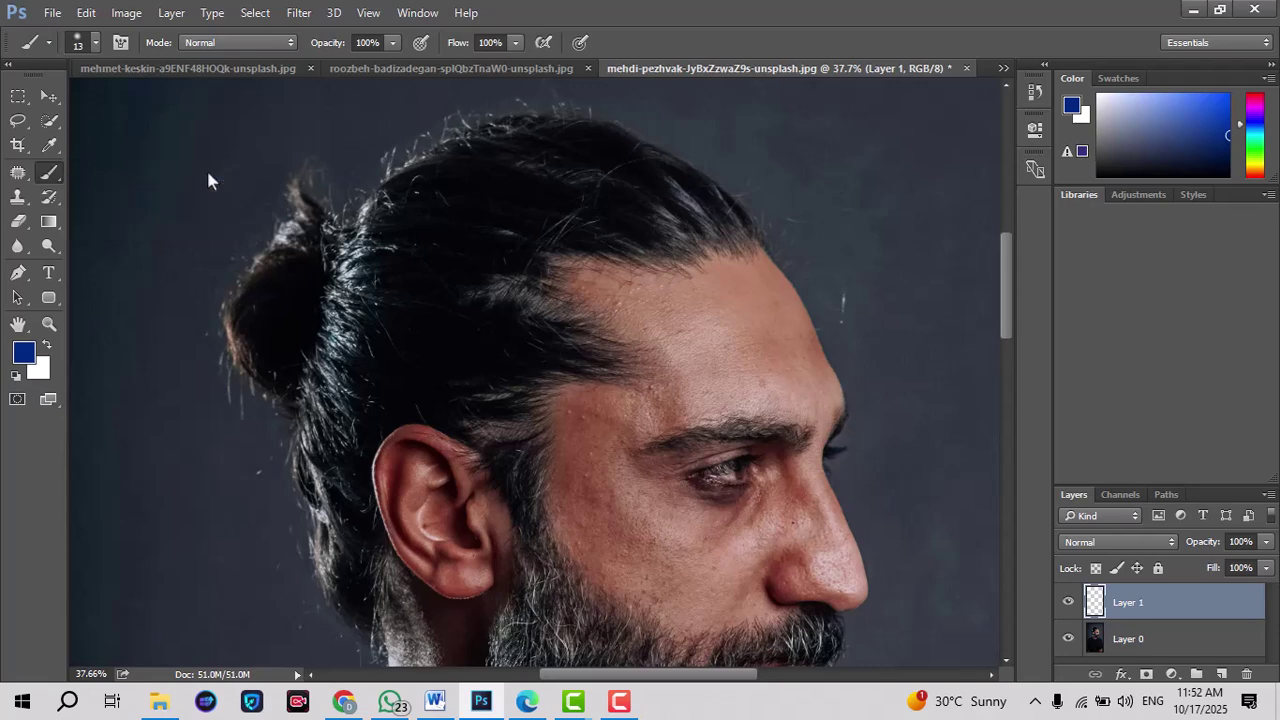
left_click(96, 44)
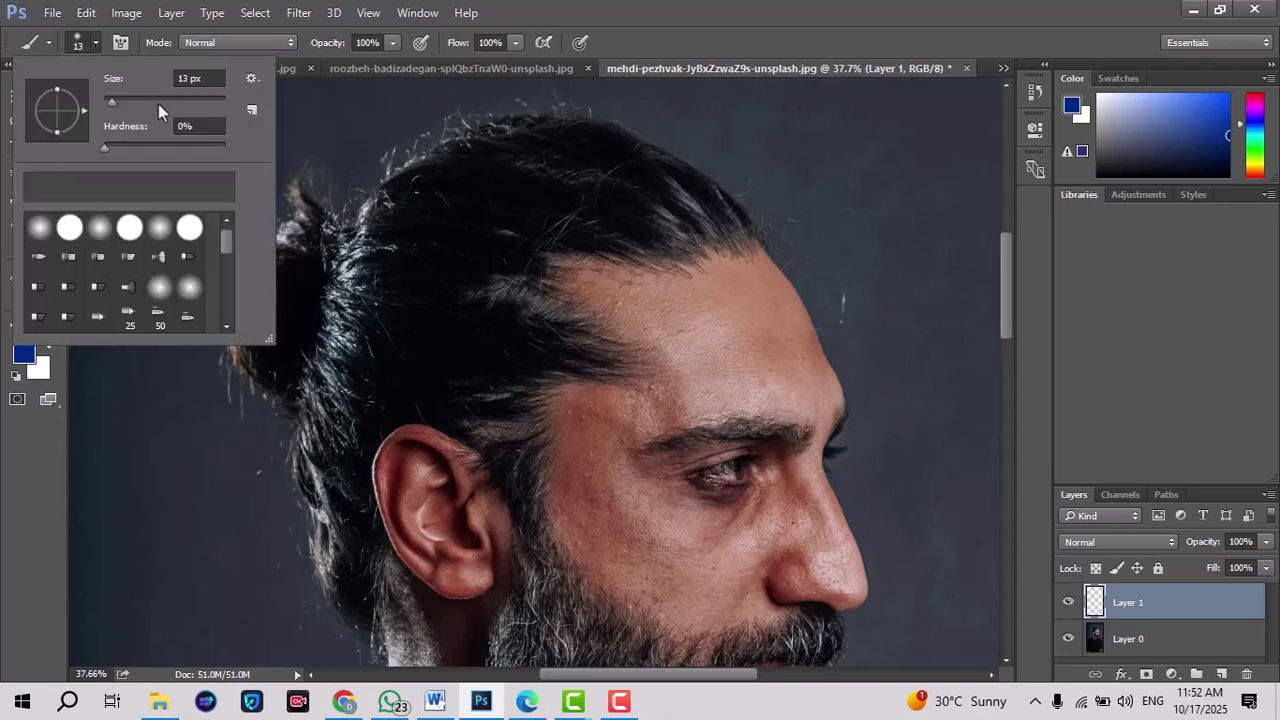
left_click_drag(168, 104, 172, 104)
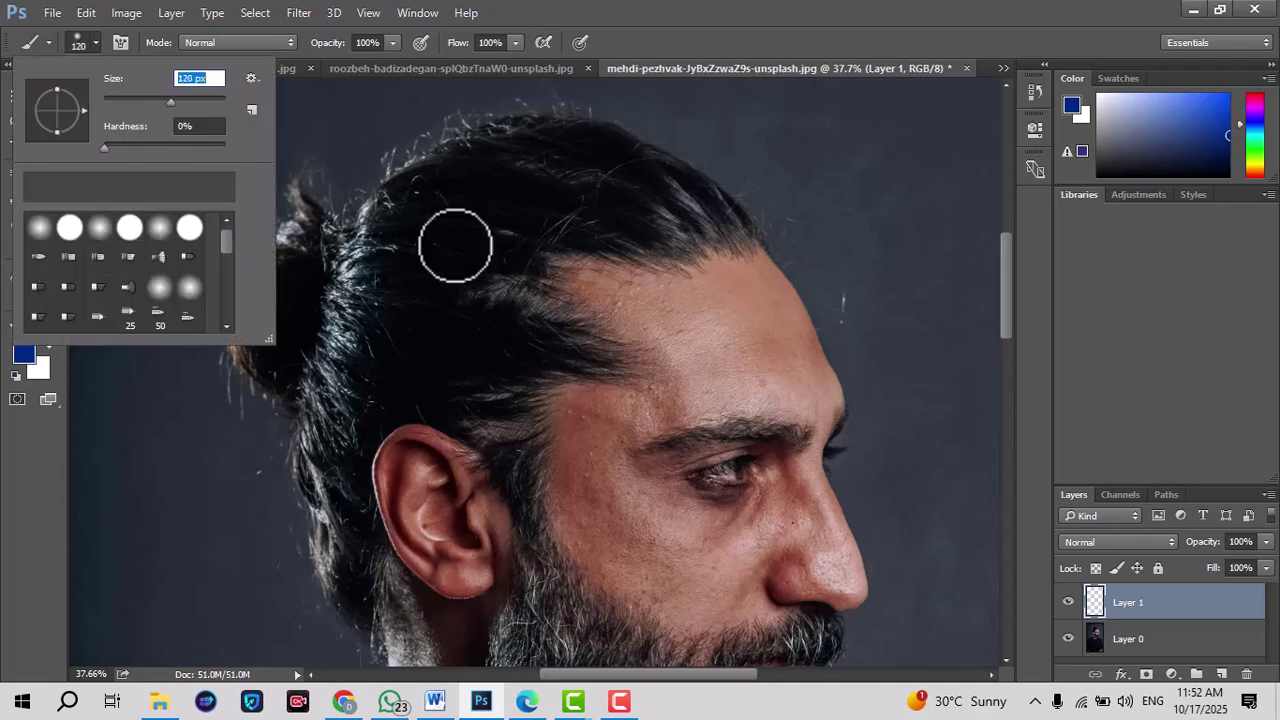
Set the foreground color to dark red 9d0000.
left_click(24, 353)
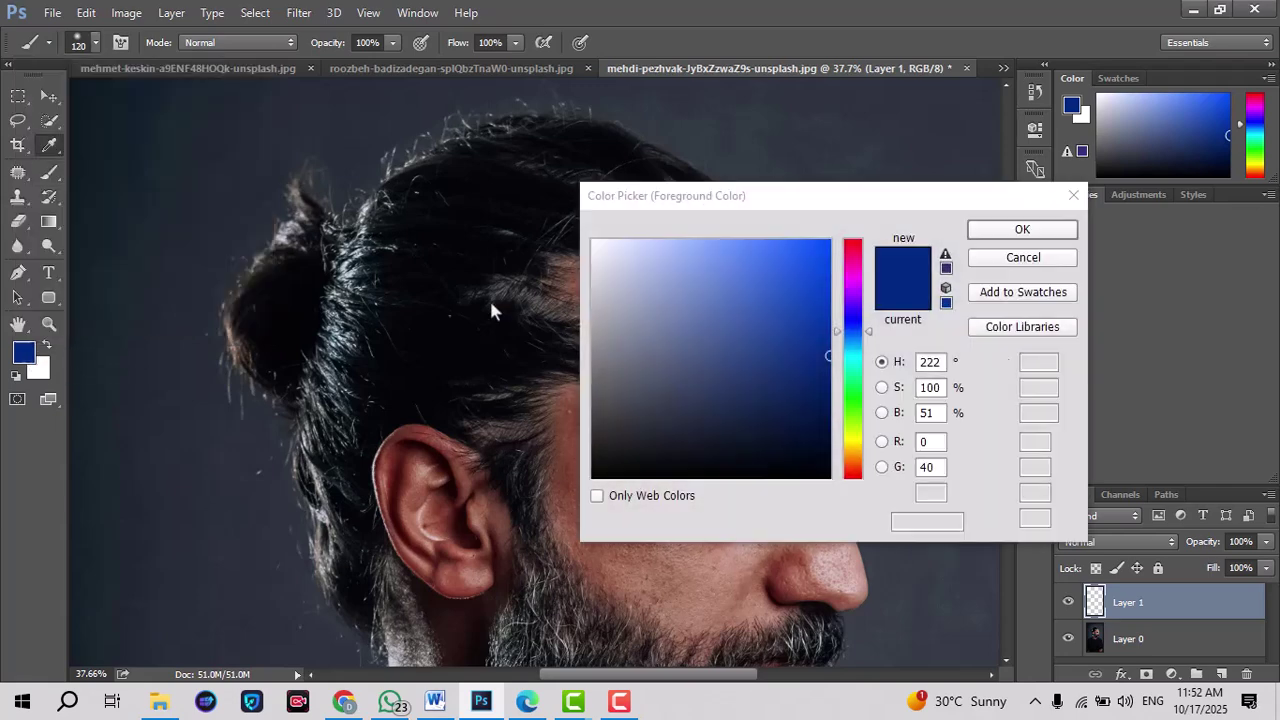
mouse_move(847, 330)
left_mouse_down()
mouse_move(851, 242)
mouse_move(825, 275)
mouse_move(829, 321)
left_mouse_up()
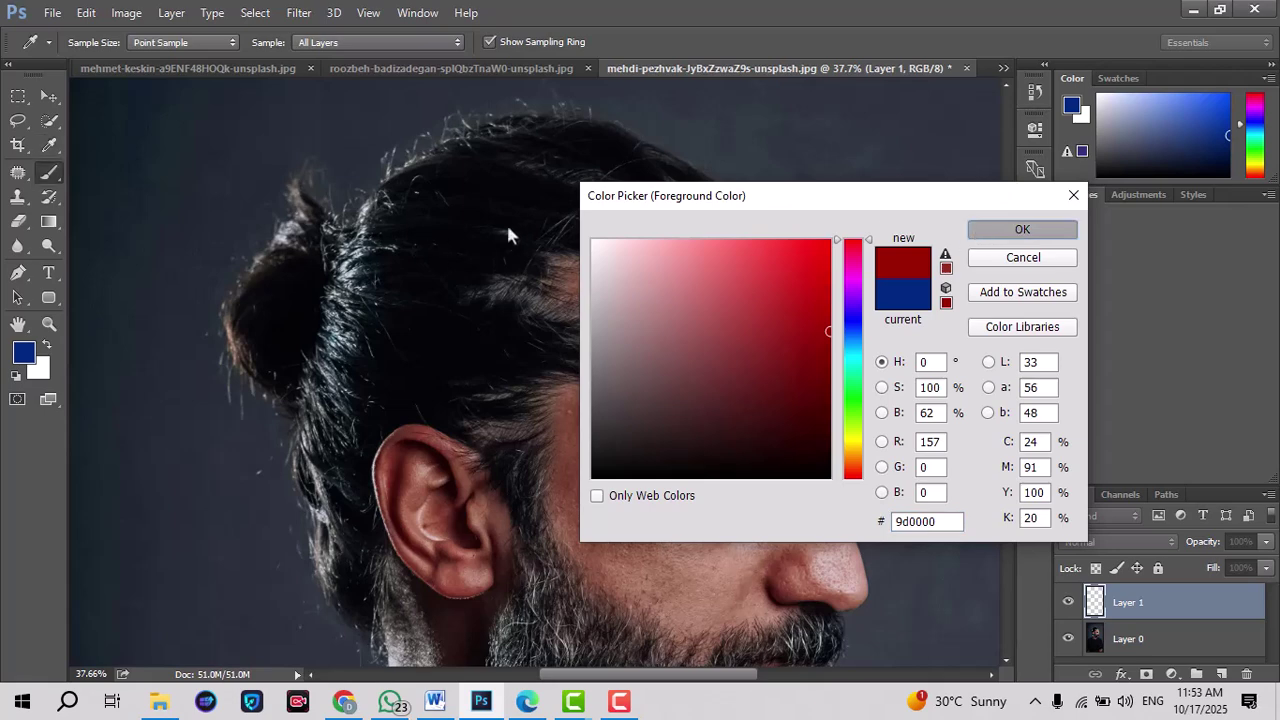
key("Return")
Paint over all of the man's hair on the new layer, from the hairline across the bun and sideburn to the nape.
scroll(680, 178, "up", 3)
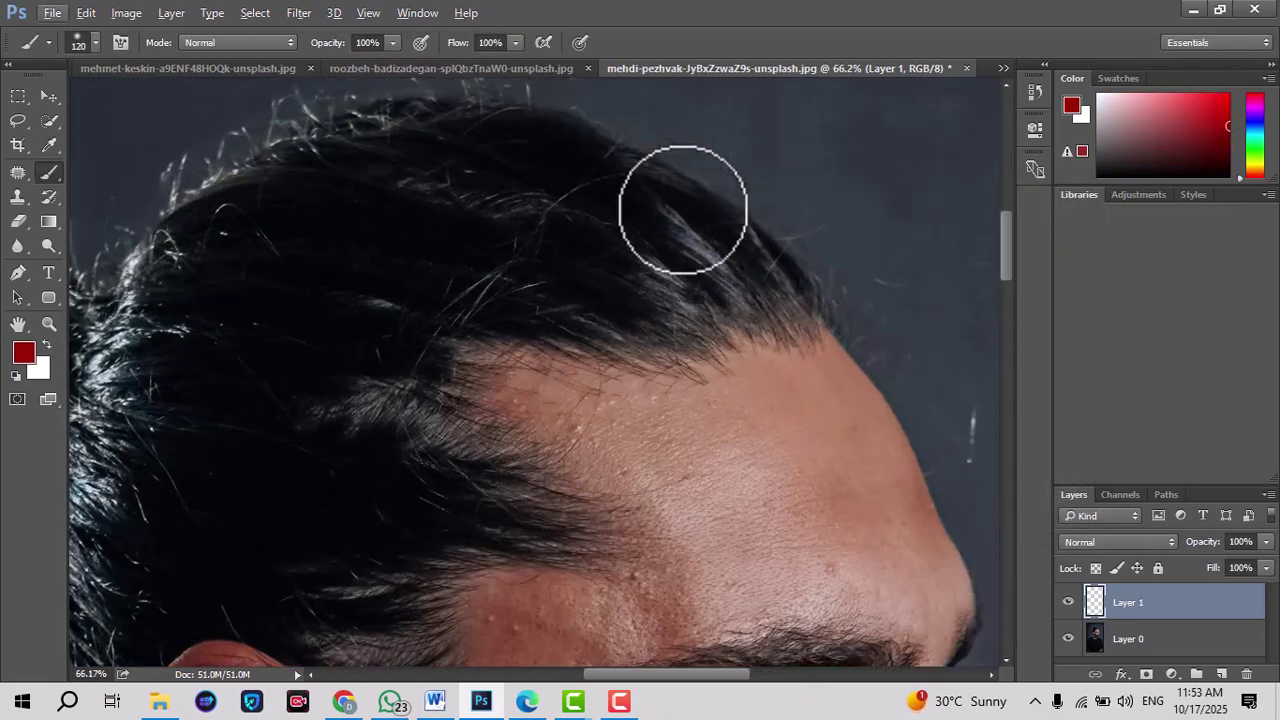
scroll(686, 223, "up", 3)
mouse_move(723, 340)
left_mouse_down()
mouse_move(526, 266)
mouse_move(505, 280)
left_mouse_up()
mouse_move(740, 375)
left_mouse_down()
mouse_move(487, 331)
mouse_move(754, 367)
mouse_move(529, 245)
mouse_move(652, 295)
mouse_move(482, 210)
mouse_move(560, 251)
mouse_move(400, 231)
mouse_move(526, 249)
mouse_move(370, 307)
mouse_move(331, 338)
mouse_move(476, 287)
mouse_move(371, 361)
mouse_move(518, 362)
mouse_move(670, 424)
mouse_move(683, 417)
mouse_move(447, 354)
mouse_move(719, 411)
mouse_move(415, 358)
mouse_move(778, 394)
mouse_move(647, 352)
mouse_move(783, 395)
mouse_move(773, 361)
mouse_move(626, 268)
mouse_move(748, 337)
mouse_move(722, 310)
mouse_move(615, 249)
mouse_move(540, 245)
mouse_move(574, 235)
mouse_move(372, 241)
mouse_move(476, 263)
mouse_move(381, 322)
mouse_move(391, 260)
mouse_move(373, 237)
mouse_move(410, 211)
mouse_move(282, 261)
mouse_move(439, 224)
mouse_move(422, 189)
mouse_move(344, 216)
mouse_move(284, 300)
mouse_move(343, 407)
mouse_move(358, 386)
mouse_move(431, 407)
mouse_move(533, 411)
mouse_move(316, 474)
mouse_move(443, 434)
mouse_move(457, 510)
mouse_move(448, 421)
mouse_move(406, 354)
mouse_move(380, 508)
left_mouse_up()
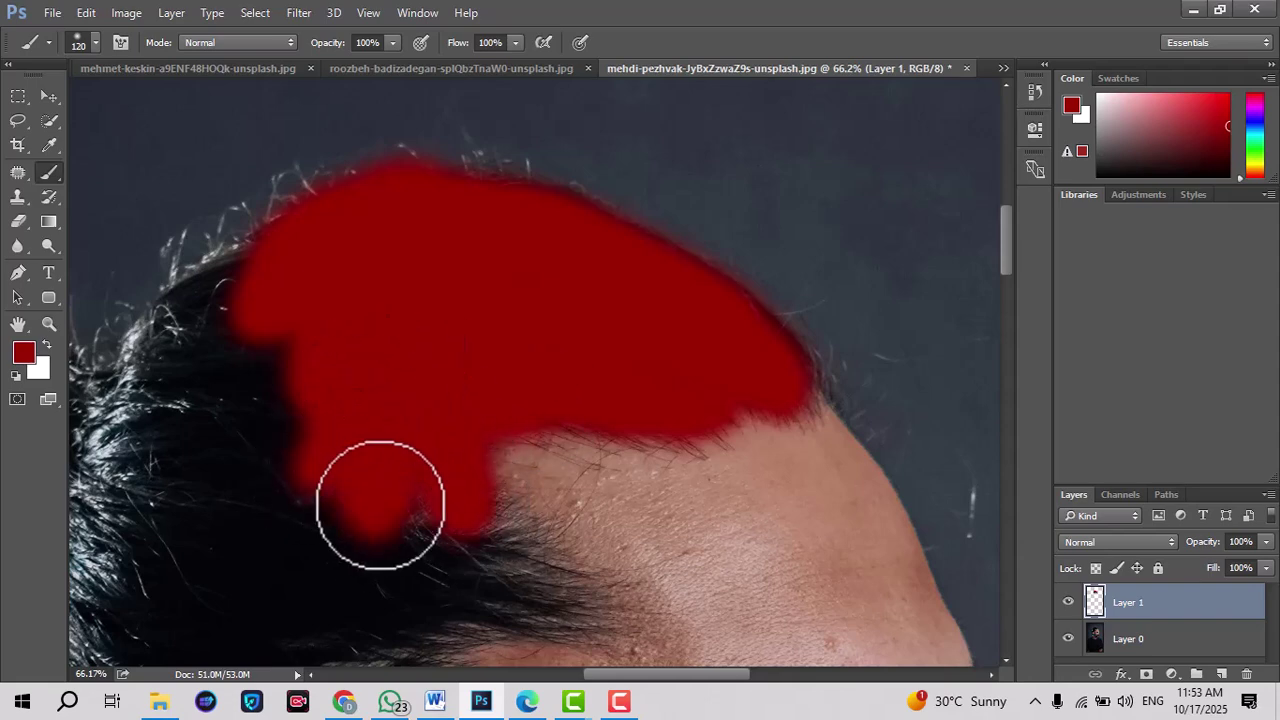
scroll(379, 498, "down", 5)
mouse_move(512, 450)
left_mouse_down()
mouse_move(431, 409)
mouse_move(519, 444)
mouse_move(332, 390)
mouse_move(504, 458)
mouse_move(559, 460)
mouse_move(396, 320)
mouse_move(568, 460)
mouse_move(394, 351)
mouse_move(494, 414)
mouse_move(337, 400)
left_mouse_up()
left_click_drag(620, 686, 560, 678)
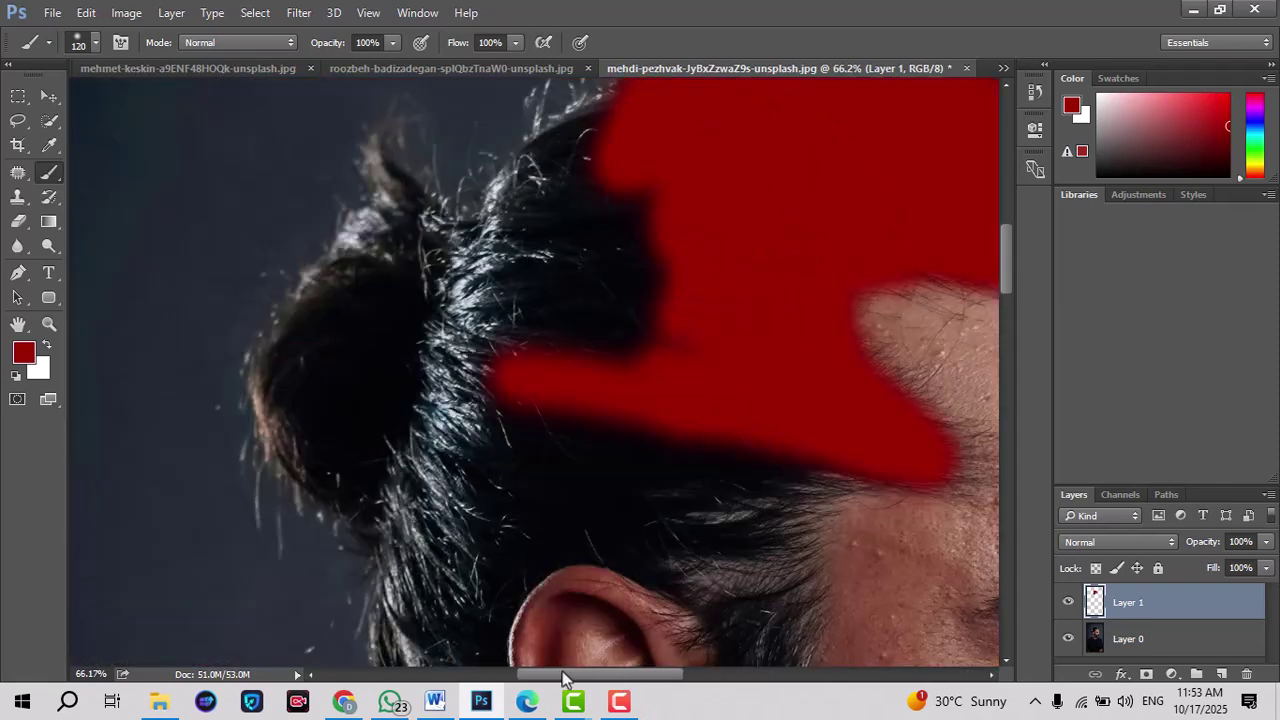
scroll(686, 429, "down", 1)
mouse_move(547, 370)
left_mouse_down()
mouse_move(582, 330)
mouse_move(547, 298)
mouse_move(594, 270)
mouse_move(519, 383)
mouse_move(611, 312)
left_mouse_up()
scroll(600, 266, "up", 1)
mouse_move(565, 376)
left_mouse_down()
mouse_move(622, 193)
mouse_move(514, 286)
left_mouse_up()
scroll(514, 286, "up", 1)
mouse_move(606, 229)
left_mouse_down()
mouse_move(453, 280)
mouse_move(443, 371)
mouse_move(566, 223)
mouse_move(563, 394)
mouse_move(441, 341)
mouse_move(349, 400)
mouse_move(434, 320)
mouse_move(369, 271)
mouse_move(325, 395)
left_mouse_up()
mouse_move(260, 430)
left_mouse_down()
mouse_move(341, 344)
mouse_move(276, 464)
mouse_move(313, 393)
mouse_move(278, 428)
mouse_move(278, 460)
mouse_move(253, 440)
mouse_move(245, 394)
mouse_move(411, 363)
mouse_move(398, 352)
mouse_move(331, 392)
mouse_move(328, 498)
mouse_move(480, 340)
mouse_move(406, 387)
mouse_move(355, 356)
mouse_move(374, 397)
left_mouse_up()
scroll(286, 414, "down", 1)
scroll(386, 416, "down", 1)
mouse_move(396, 451)
left_mouse_down()
mouse_move(451, 371)
mouse_move(506, 423)
mouse_move(500, 357)
left_mouse_up()
scroll(500, 357, "down", 1)
mouse_move(663, 377)
left_mouse_down()
mouse_move(699, 391)
mouse_move(740, 366)
left_mouse_up()
scroll(766, 371, "down", 1)
mouse_move(810, 290)
left_mouse_down()
mouse_move(751, 381)
mouse_move(750, 504)
mouse_move(628, 356)
mouse_move(675, 411)
mouse_move(689, 408)
mouse_move(730, 287)
mouse_move(761, 270)
mouse_move(755, 288)
mouse_move(474, 346)
mouse_move(516, 330)
mouse_move(580, 344)
mouse_move(629, 375)
mouse_move(589, 348)
mouse_move(536, 344)
mouse_move(457, 377)
mouse_move(410, 487)
mouse_move(381, 394)
mouse_move(355, 386)
mouse_move(380, 488)
left_mouse_up()
scroll(380, 486, "down", 1)
mouse_move(420, 391)
left_mouse_down()
mouse_move(441, 334)
mouse_move(462, 553)
left_mouse_up()
scroll(403, 383, "down", 2)
mouse_move(403, 383)
left_mouse_down()
mouse_move(417, 425)
mouse_move(370, 304)
mouse_move(421, 438)
mouse_move(429, 503)
mouse_move(398, 452)
mouse_move(439, 531)
mouse_move(450, 531)
mouse_move(471, 438)
mouse_move(498, 501)
mouse_move(492, 555)
mouse_move(463, 546)
left_mouse_up()
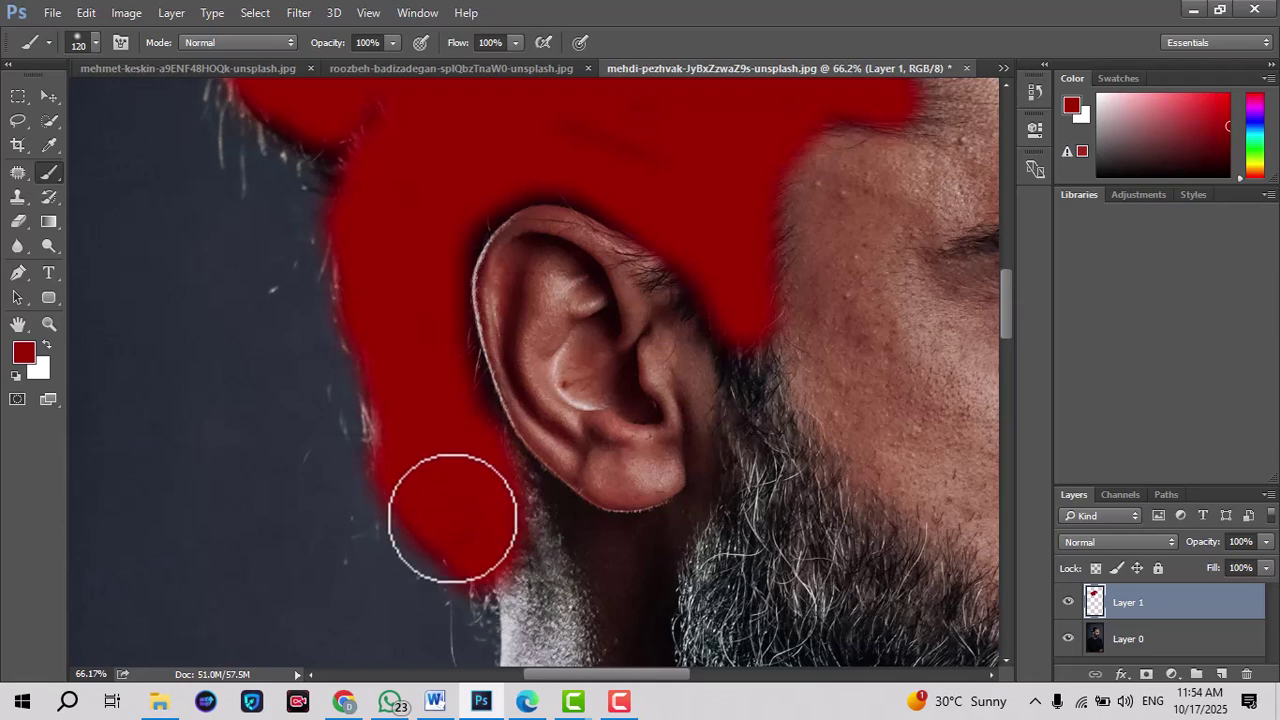
Set the red paint layer to Color blend mode at 44% opacity and switch to the Move tool.
scroll(383, 406, "down", 4)
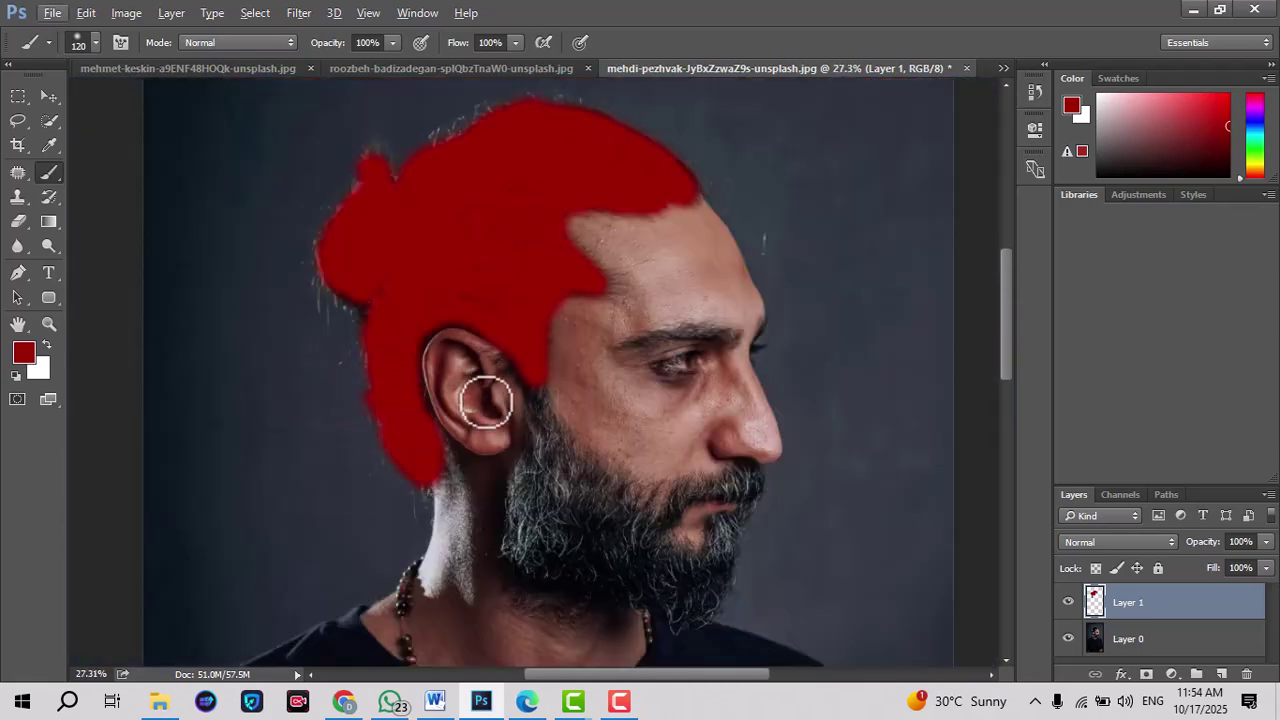
scroll(460, 312, "down", 1)
scroll(485, 308, "up", 3)
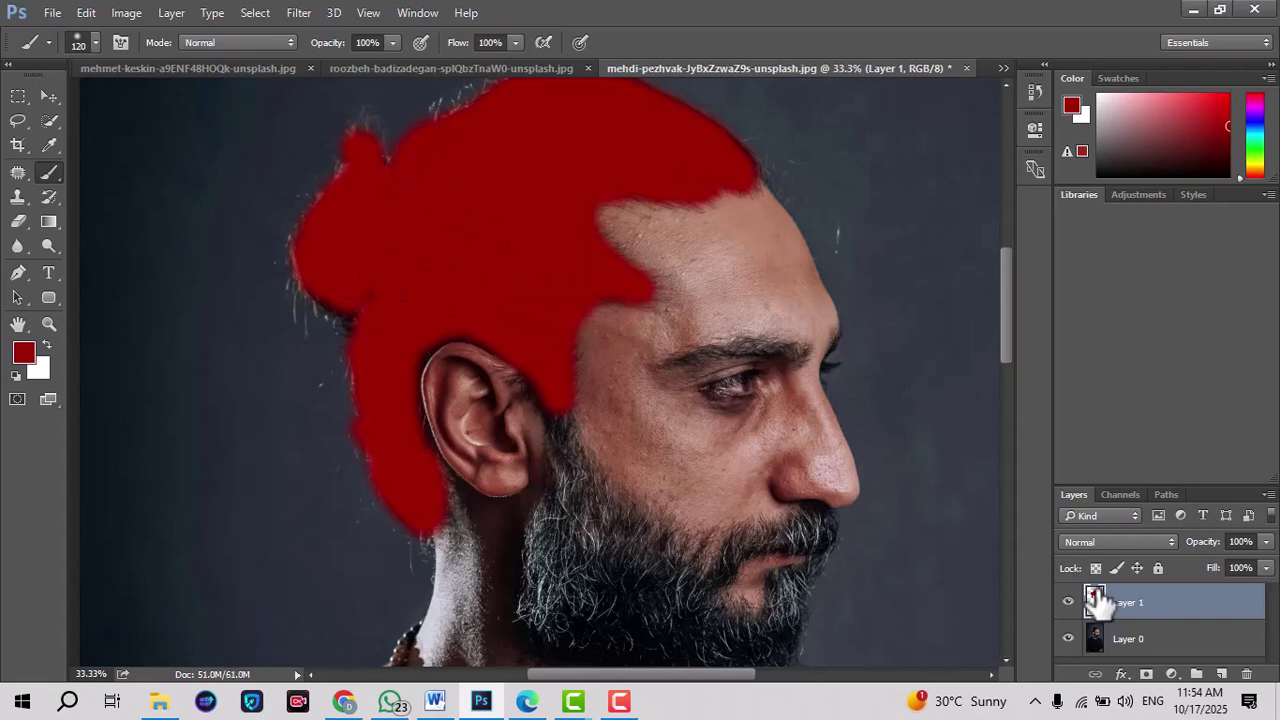
left_click(1105, 538)
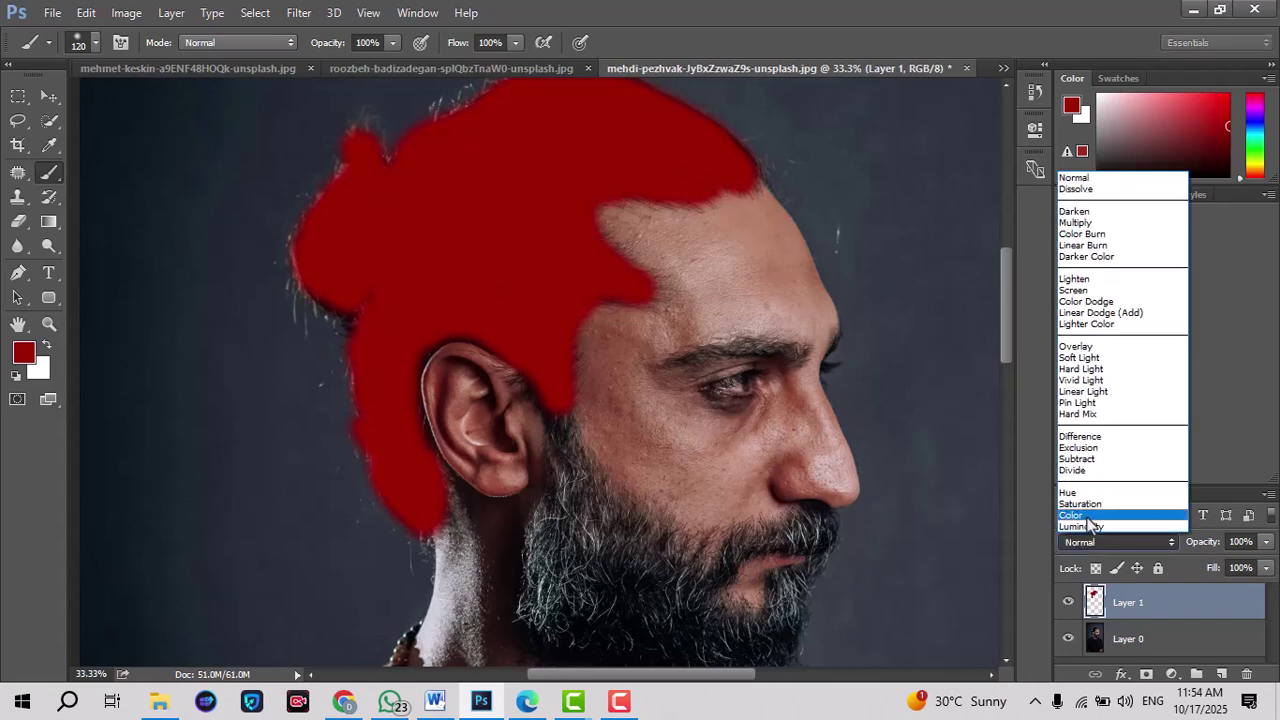
left_click(1093, 515)
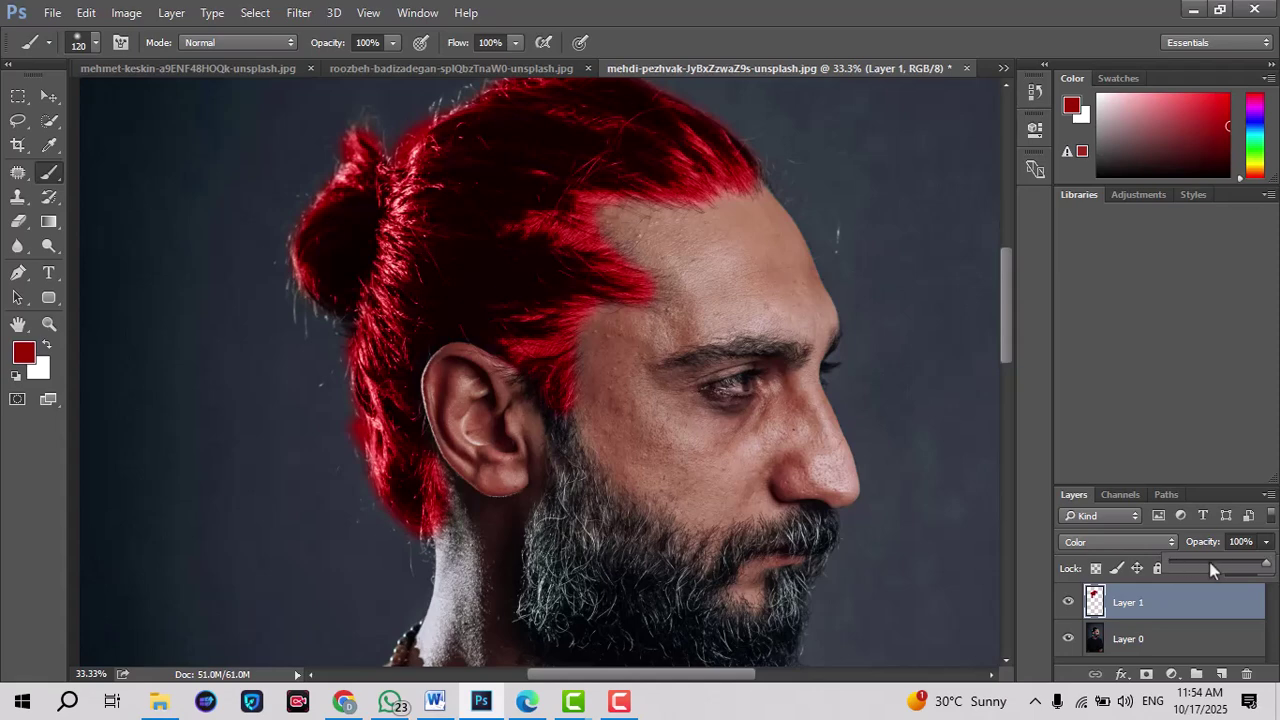
left_click_drag(1215, 562, 1206, 562)
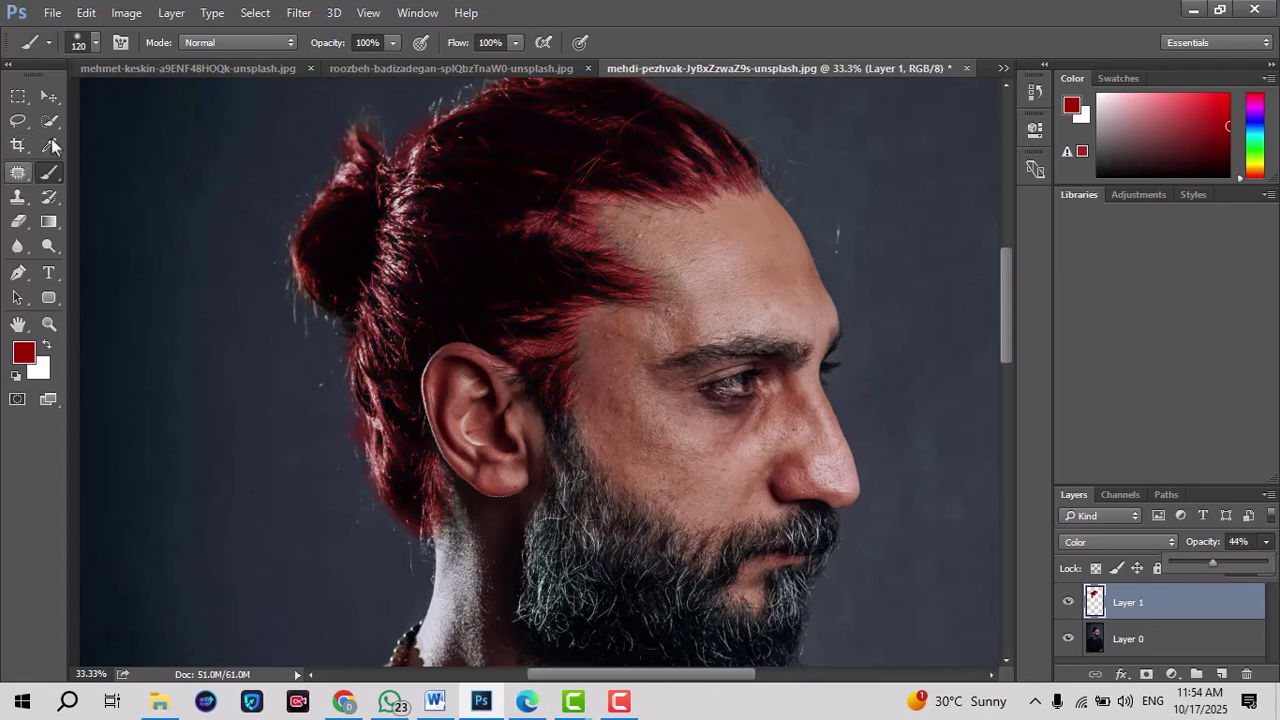
left_click(18, 96)
left_click(48, 96)
key("ctrl+0")
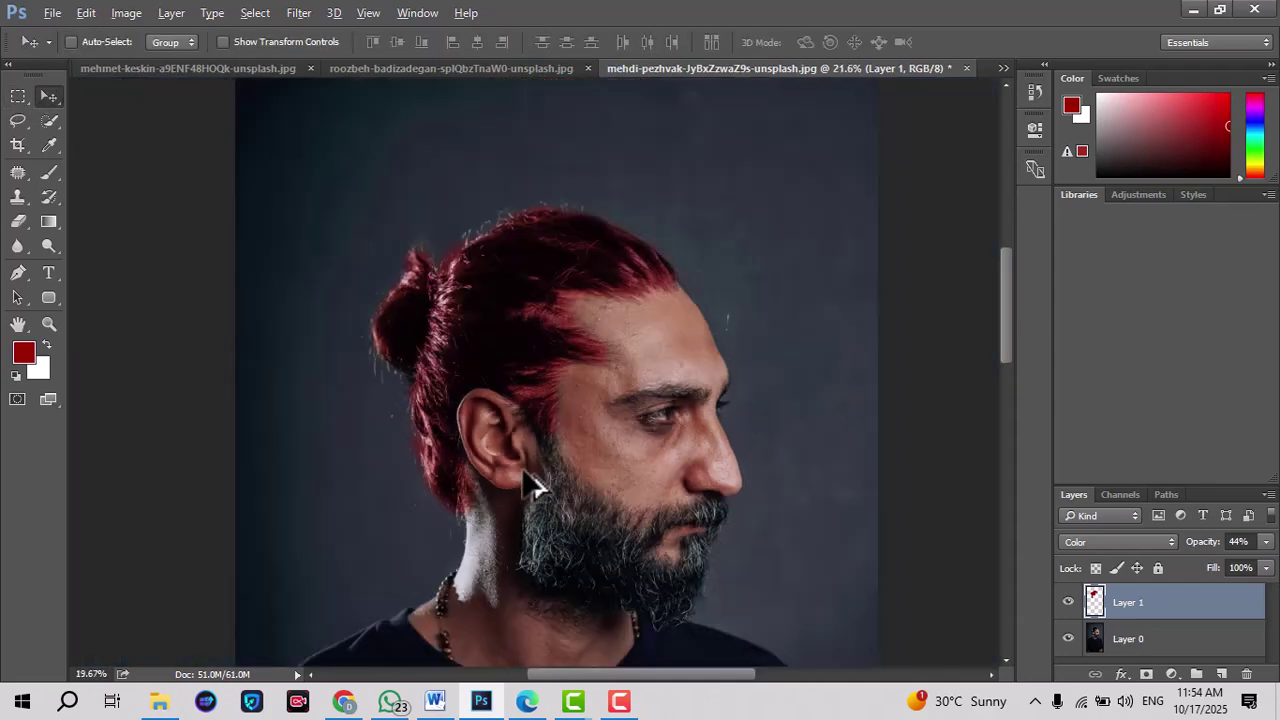
scroll(563, 449, "down", 3)
scroll(563, 449, "down", 2)
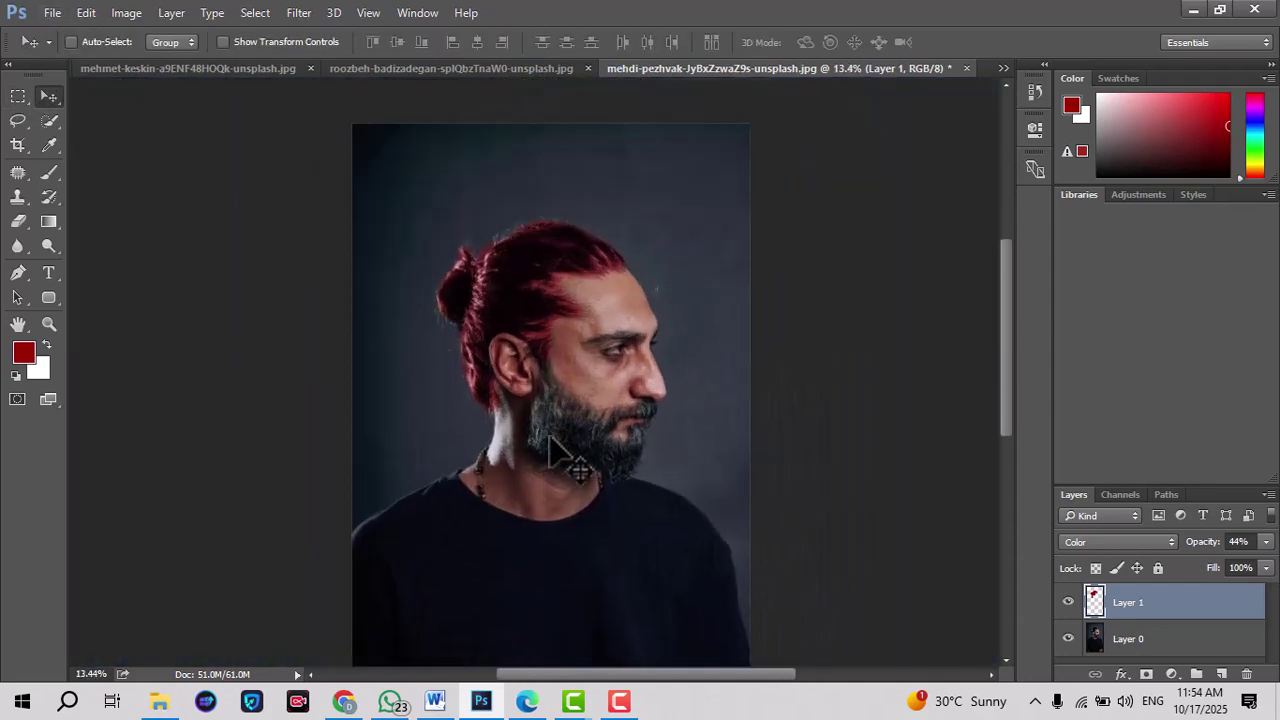
scroll(563, 449, "up", 4)
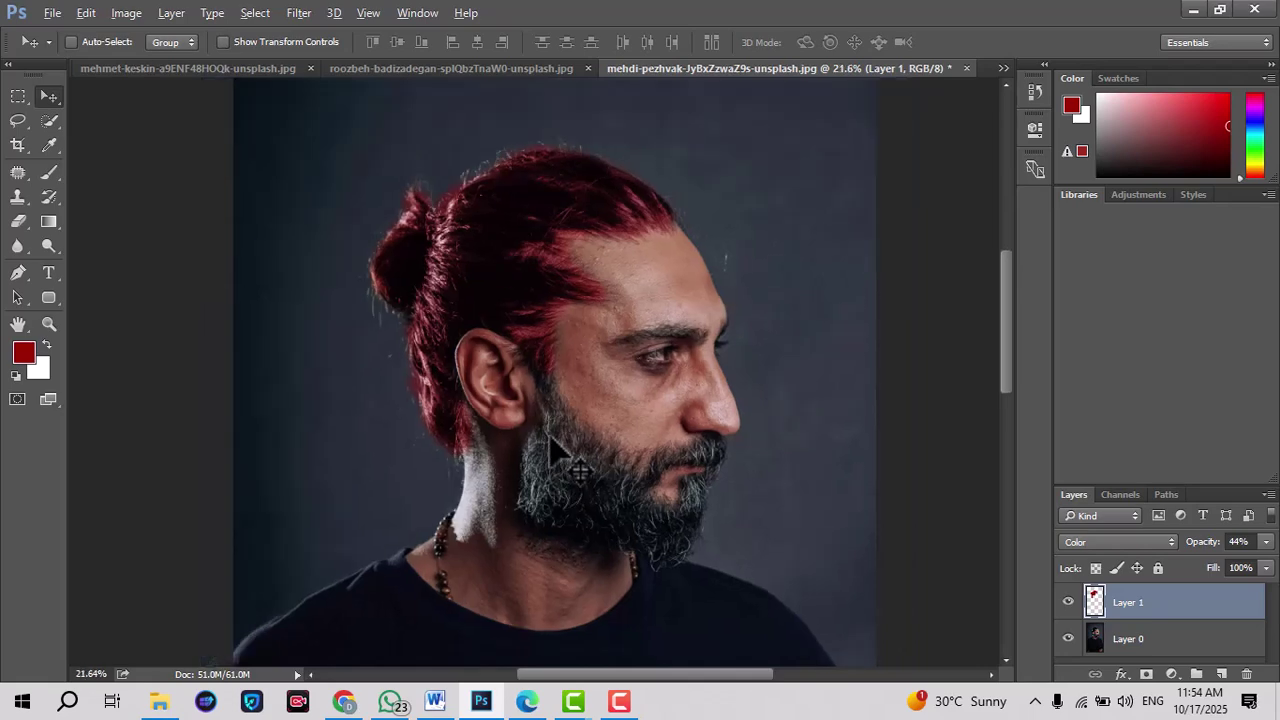
scroll(553, 445, "down", 1)
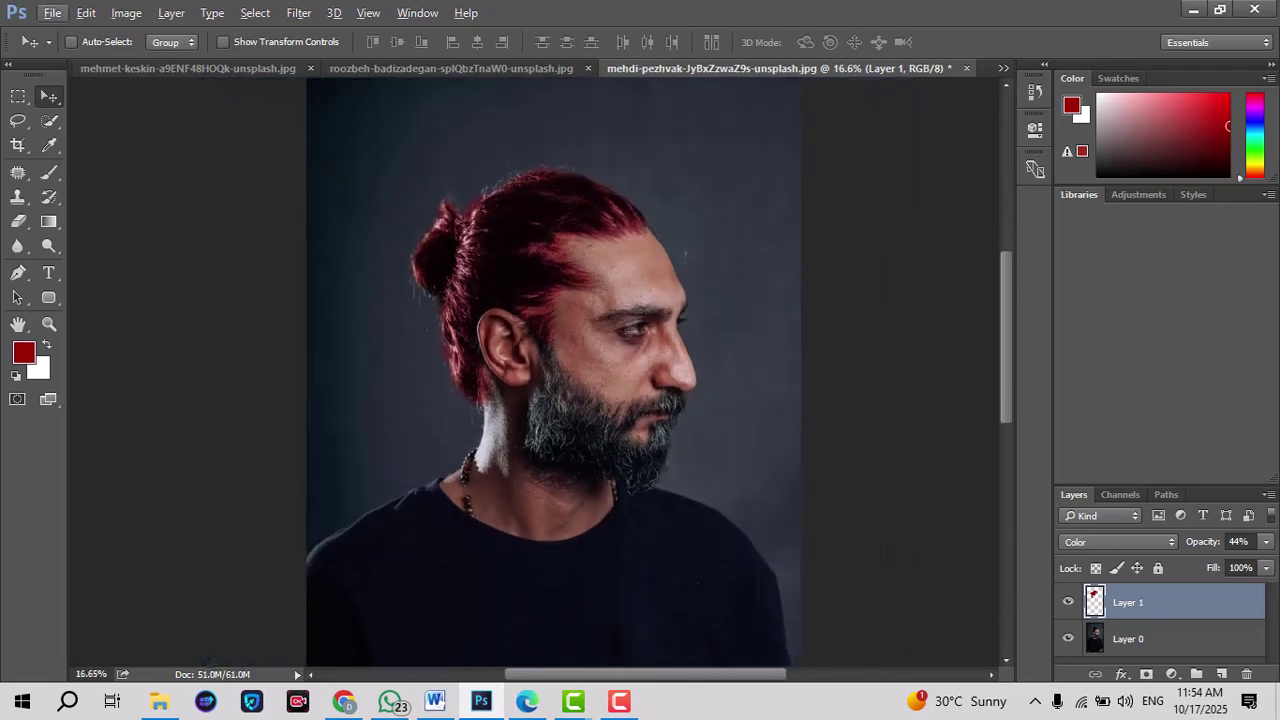
Open the Unsplash photo of the bearded man with sunglasses from Downloads and unlock its Background layer.
left_click(45, 10)
left_click(88, 50)
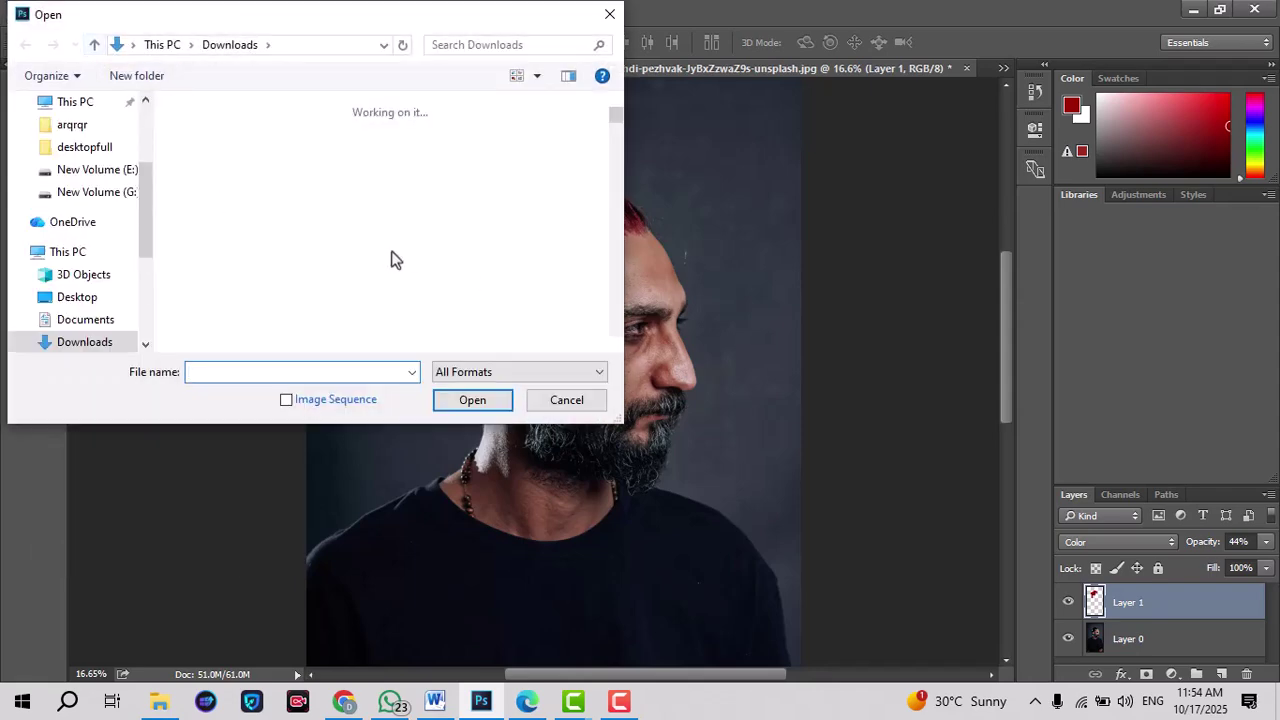
scroll(392, 258, "down", 3)
scroll(392, 258, "down", 5)
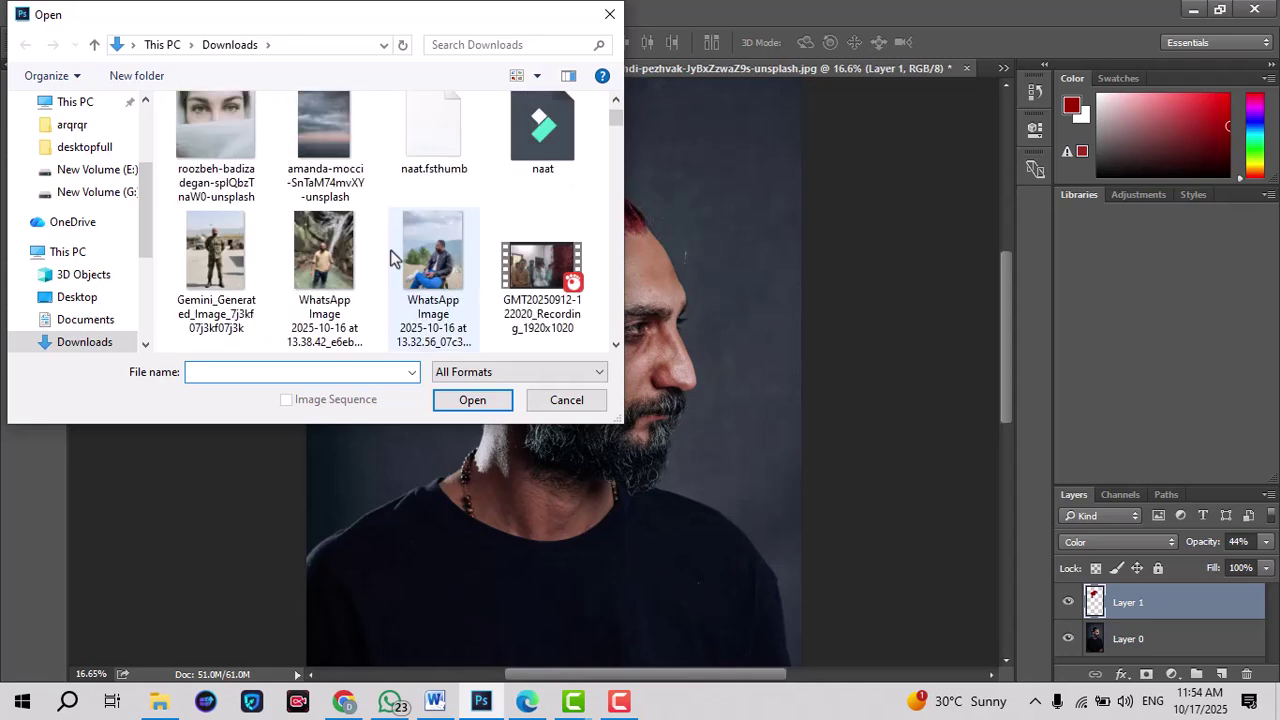
scroll(392, 255, "up", 2)
left_click(405, 165)
double_click(403, 160)
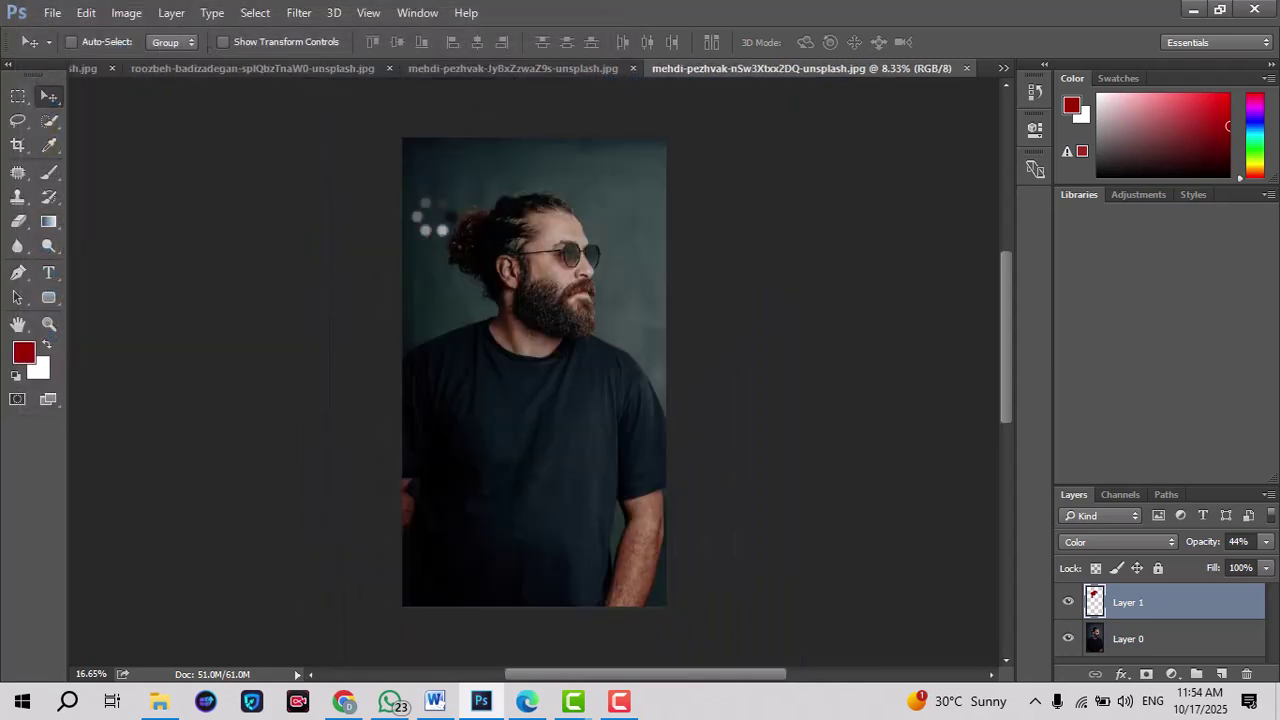
left_click(1249, 606)
scroll(571, 257, "up", 5)
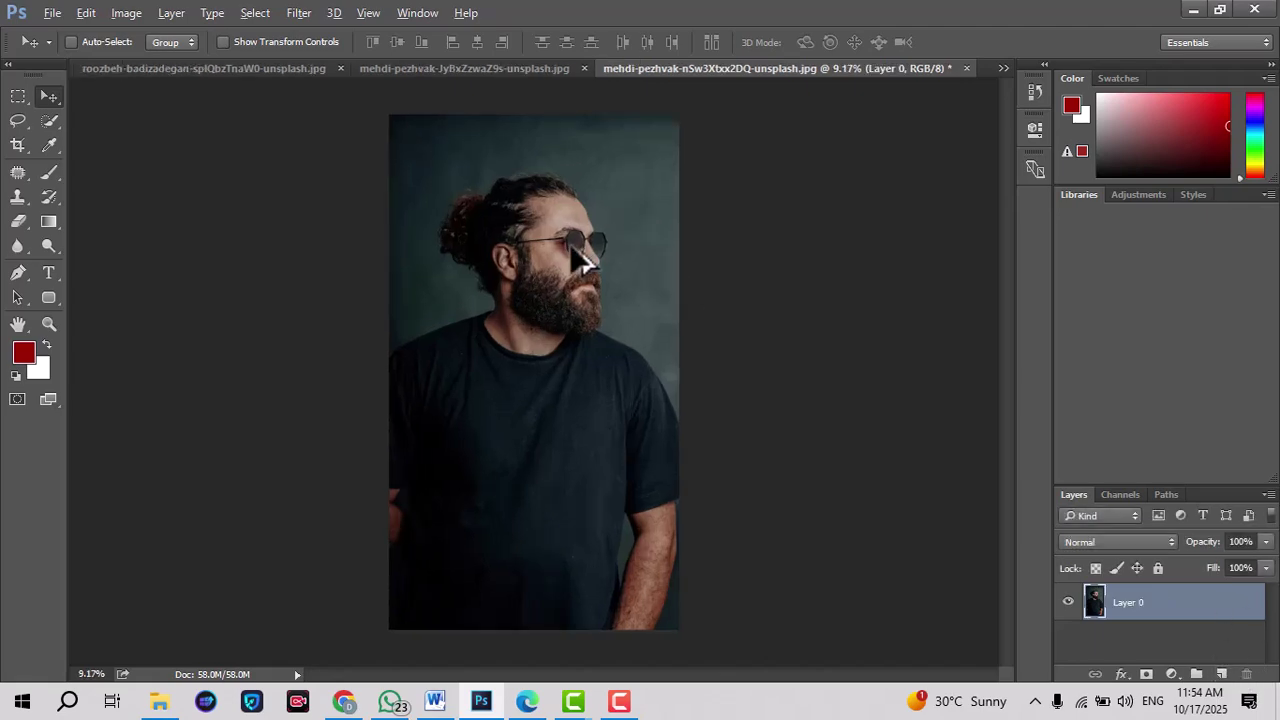
scroll(651, 218, "up", 2)
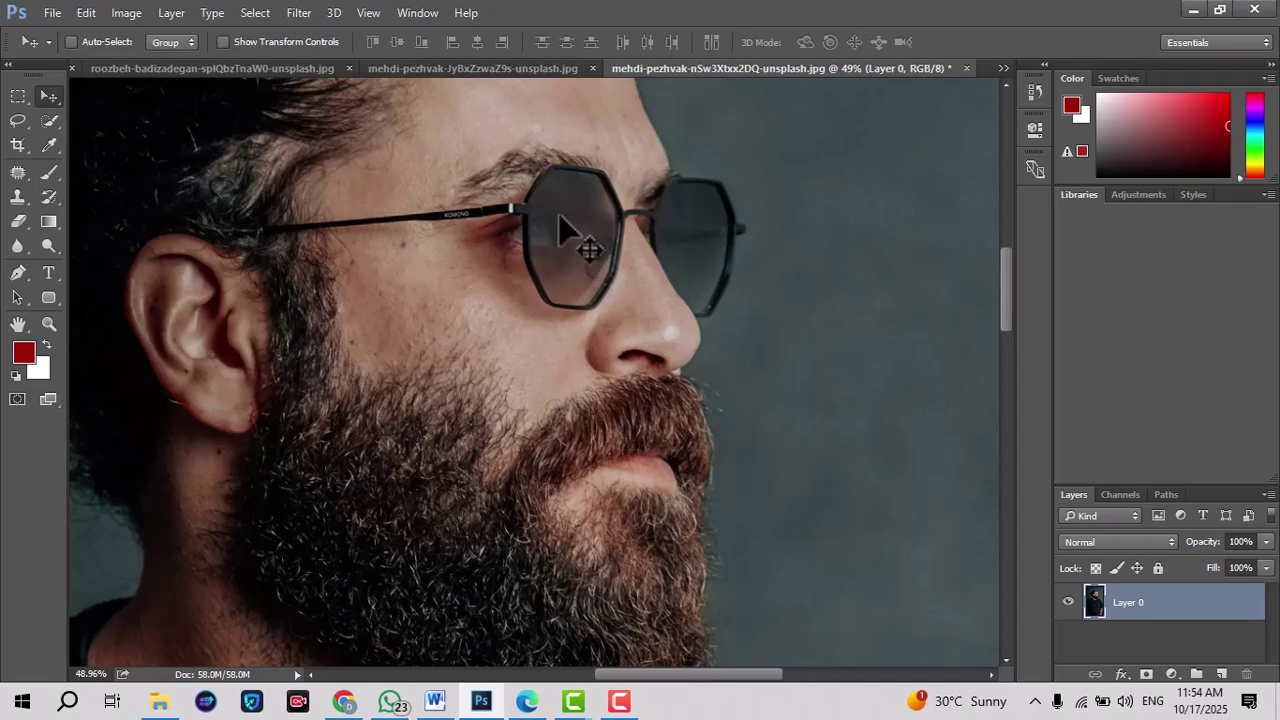
Select both lenses of the man's sunglasses, including their frames, with the Quick Selection tool.
scroll(553, 253, "up", 2)
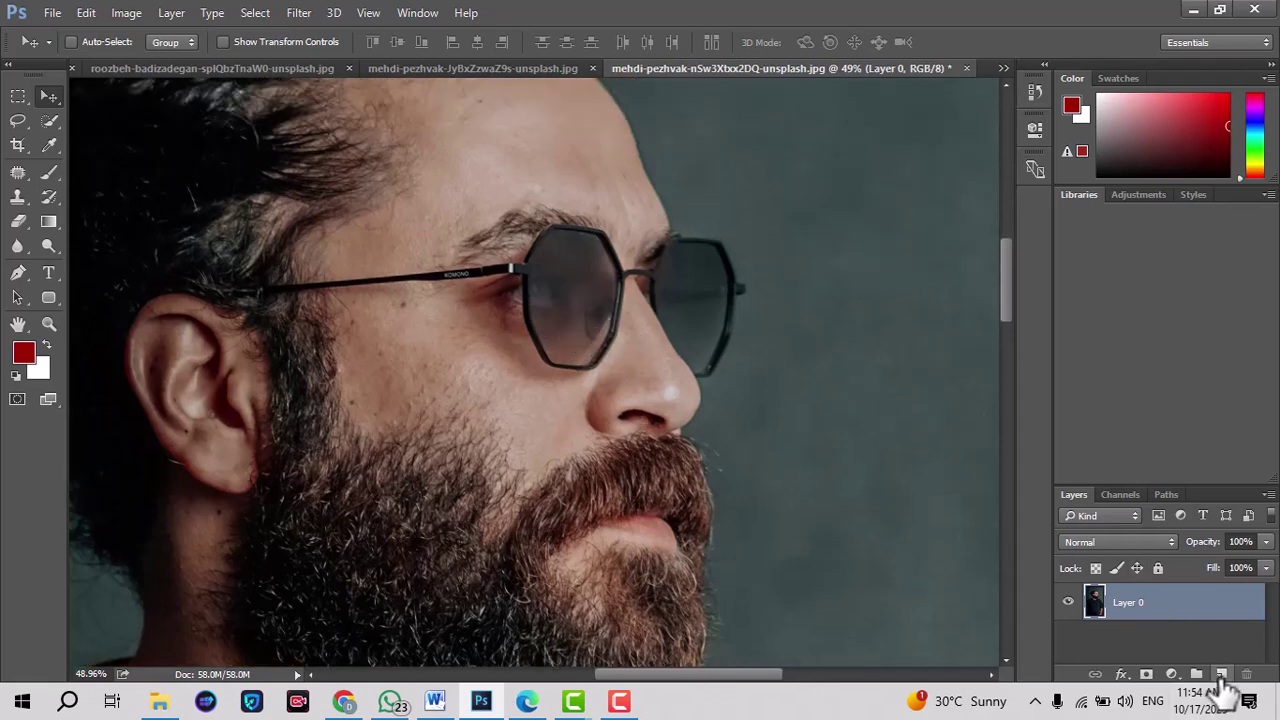
left_click(49, 120)
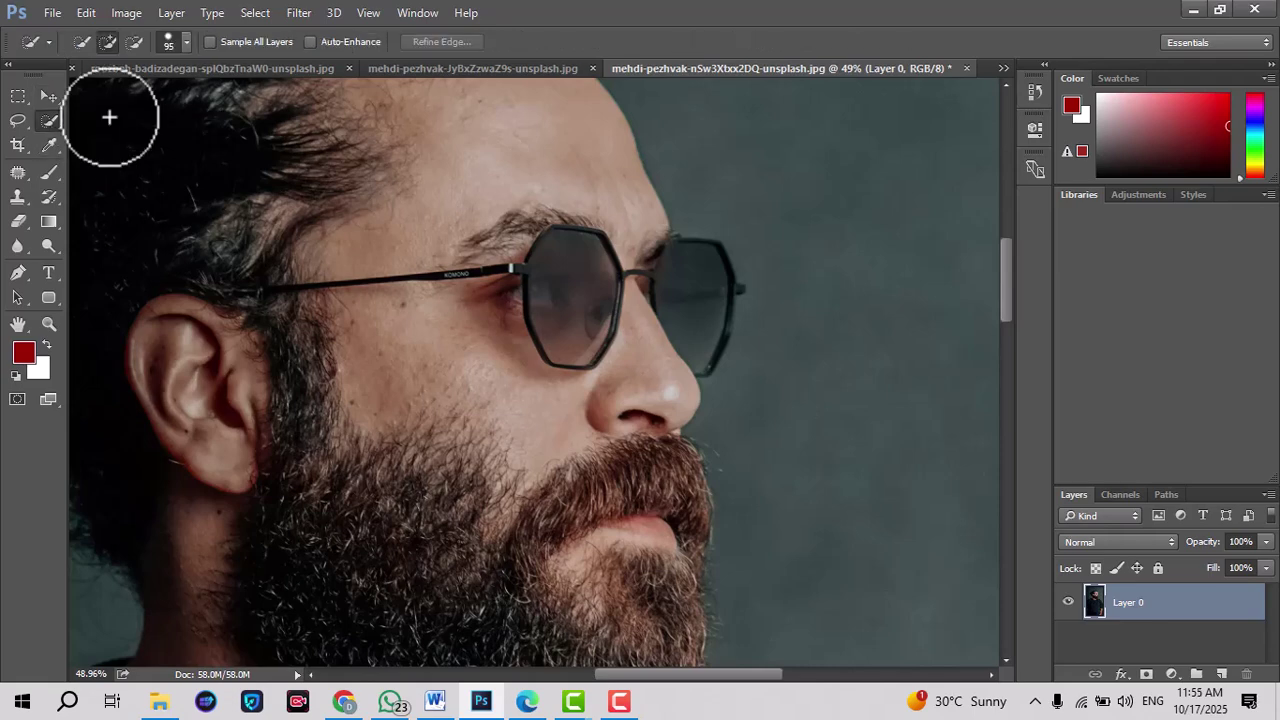
scroll(585, 270, "up", 3)
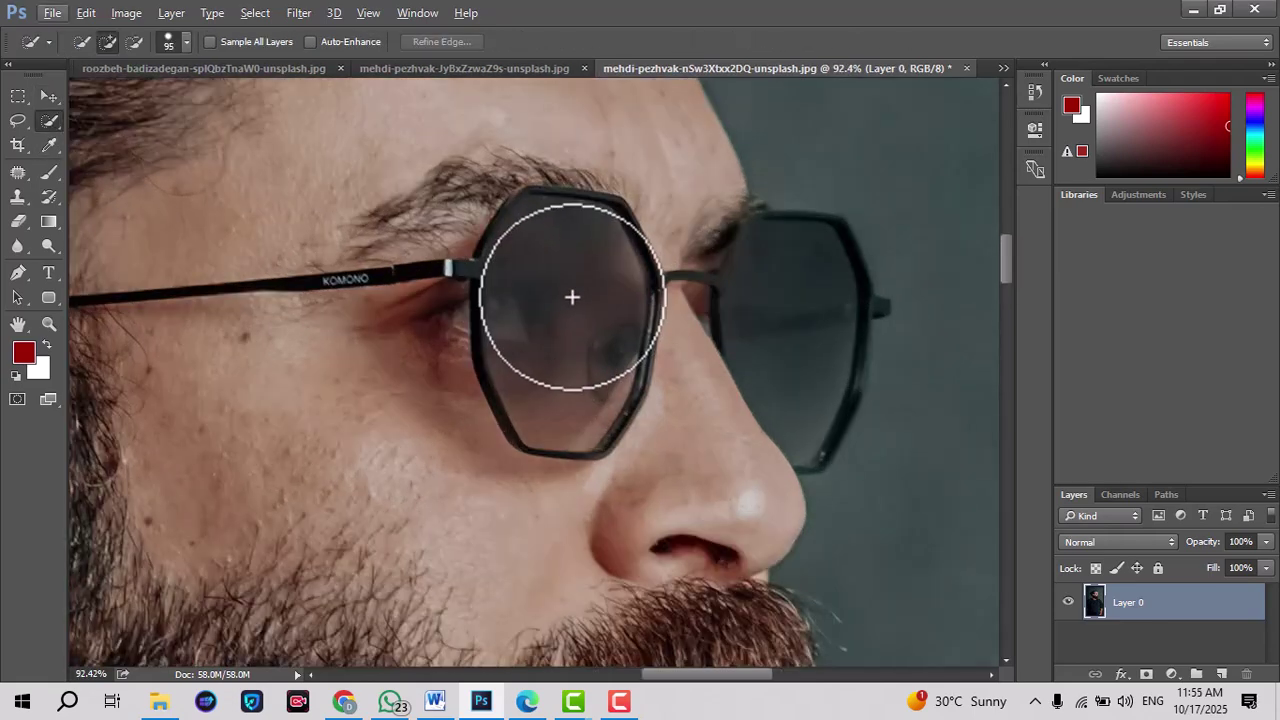
left_click(570, 338)
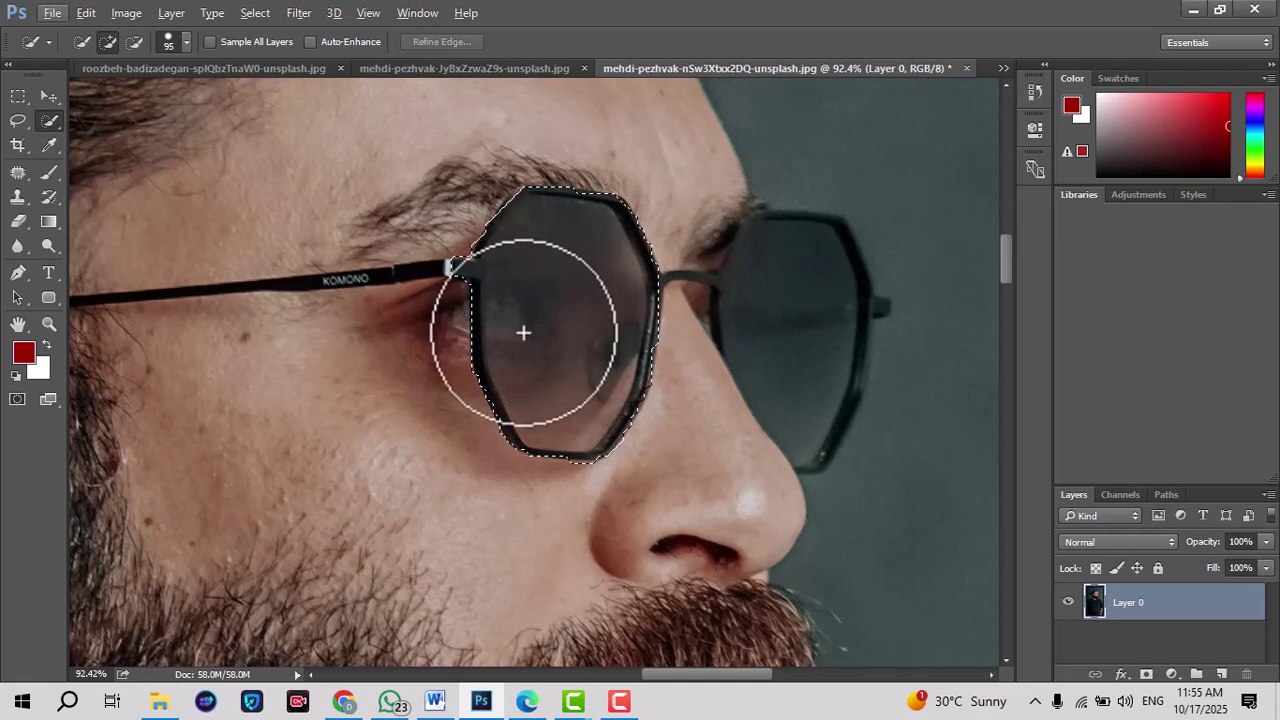
scroll(805, 339, "up", 2)
left_click(795, 297)
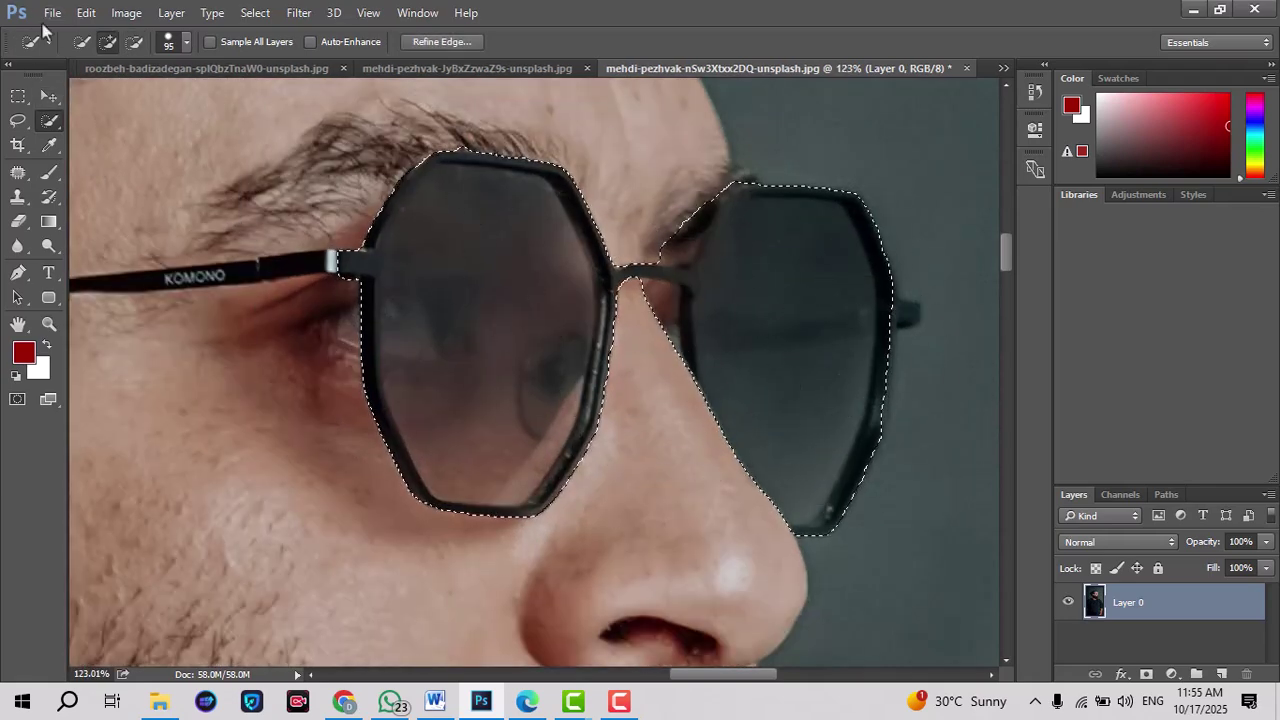
Reduce the selection brush to 46 px, subtract the nose bridge and eyebrow areas beside the far lens, and switch to the Move tool.
left_click(184, 44)
left_click_drag(178, 98, 124, 97)
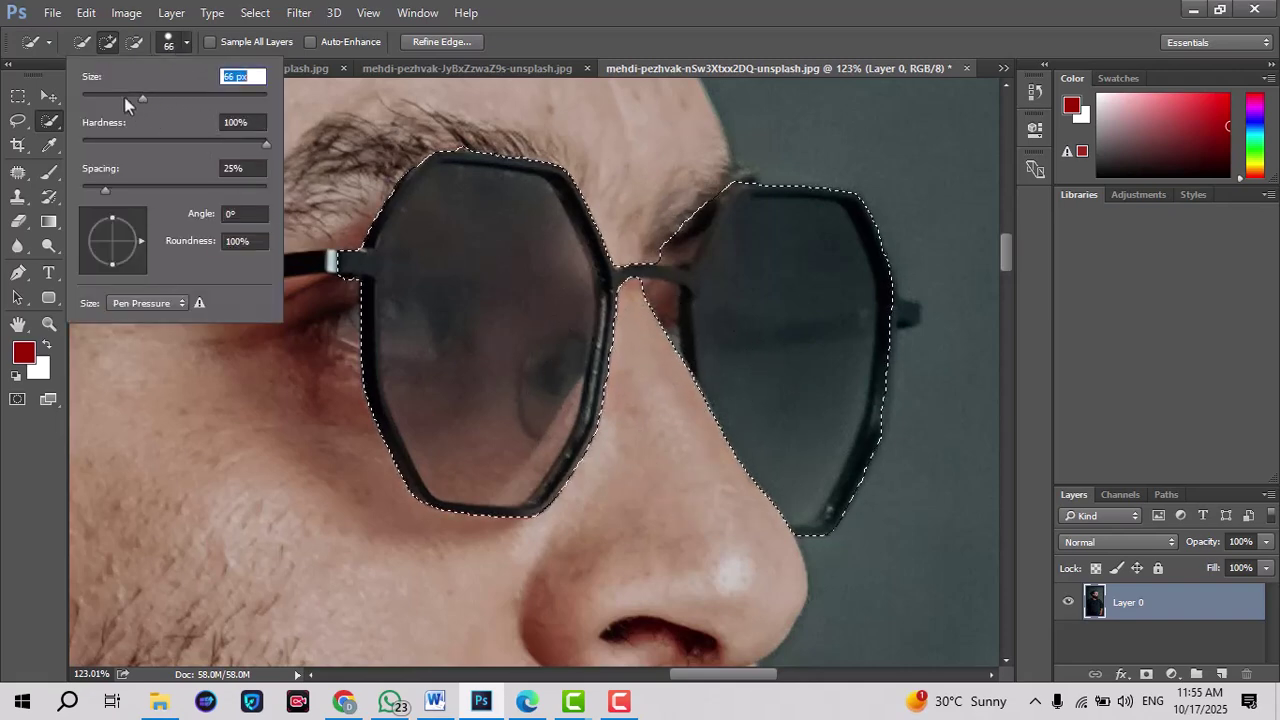
left_click(656, 318, "alt")
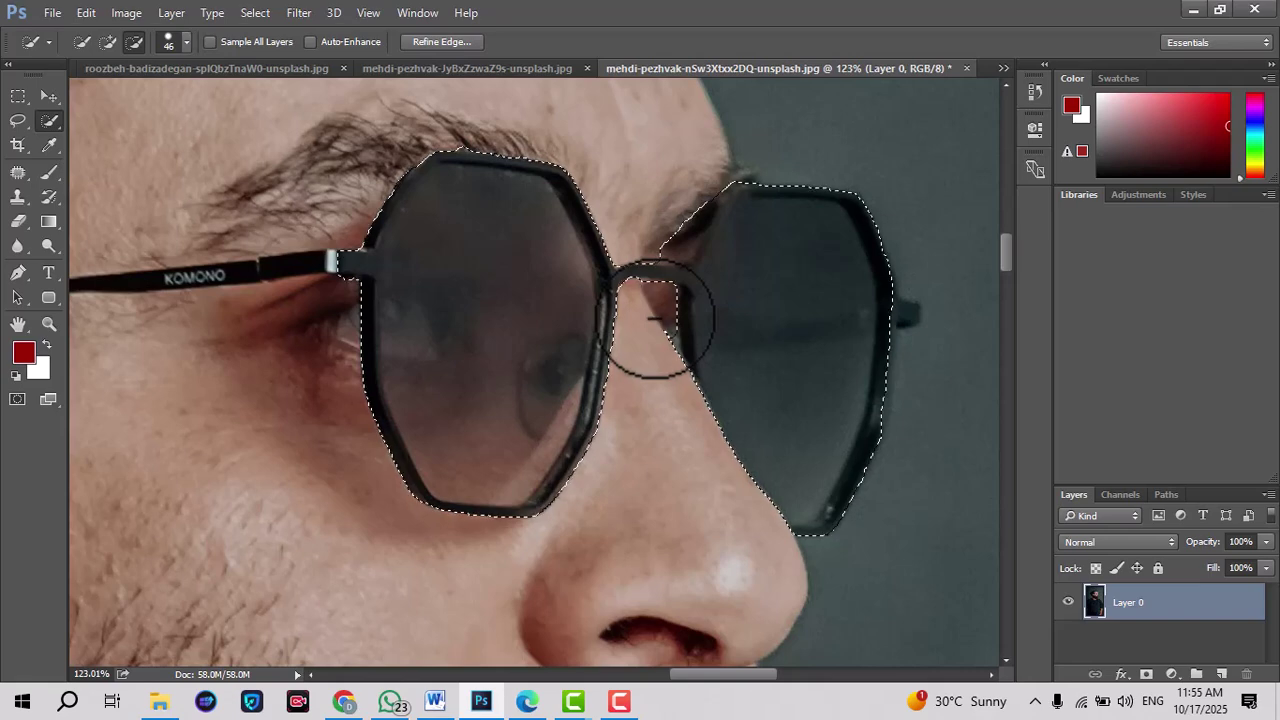
left_click(678, 234, "alt")
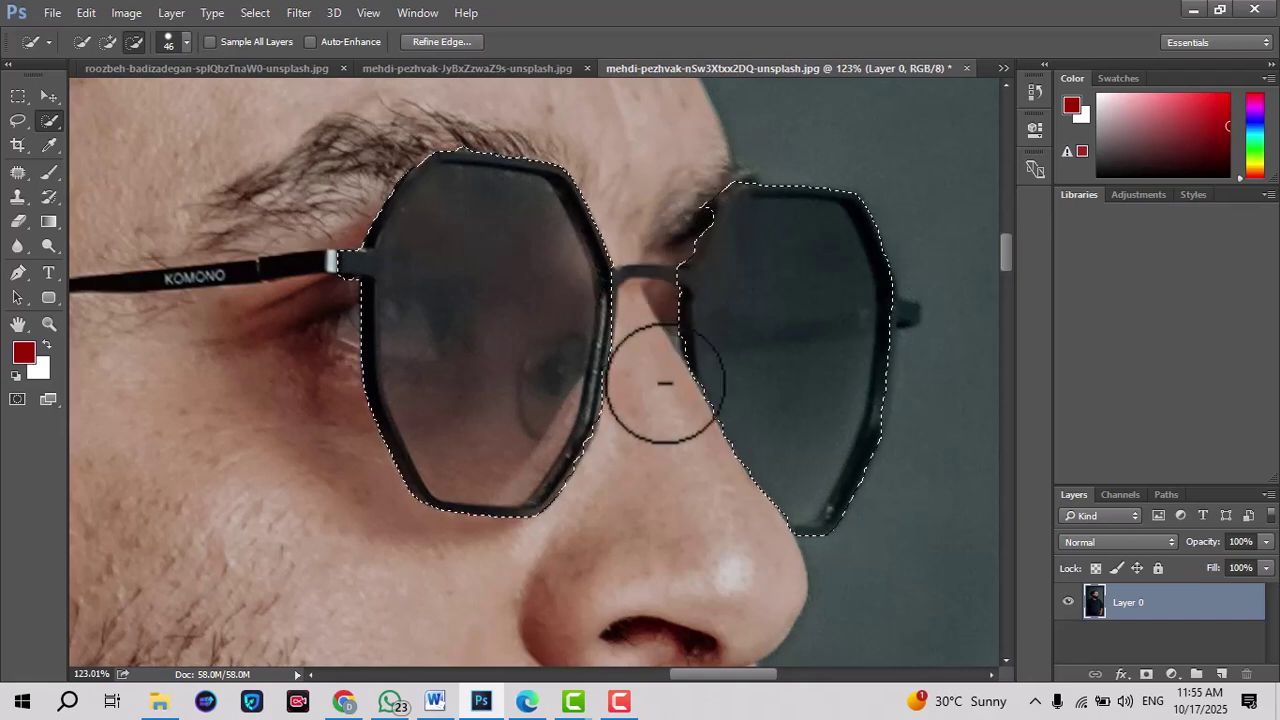
left_click(685, 195, "alt")
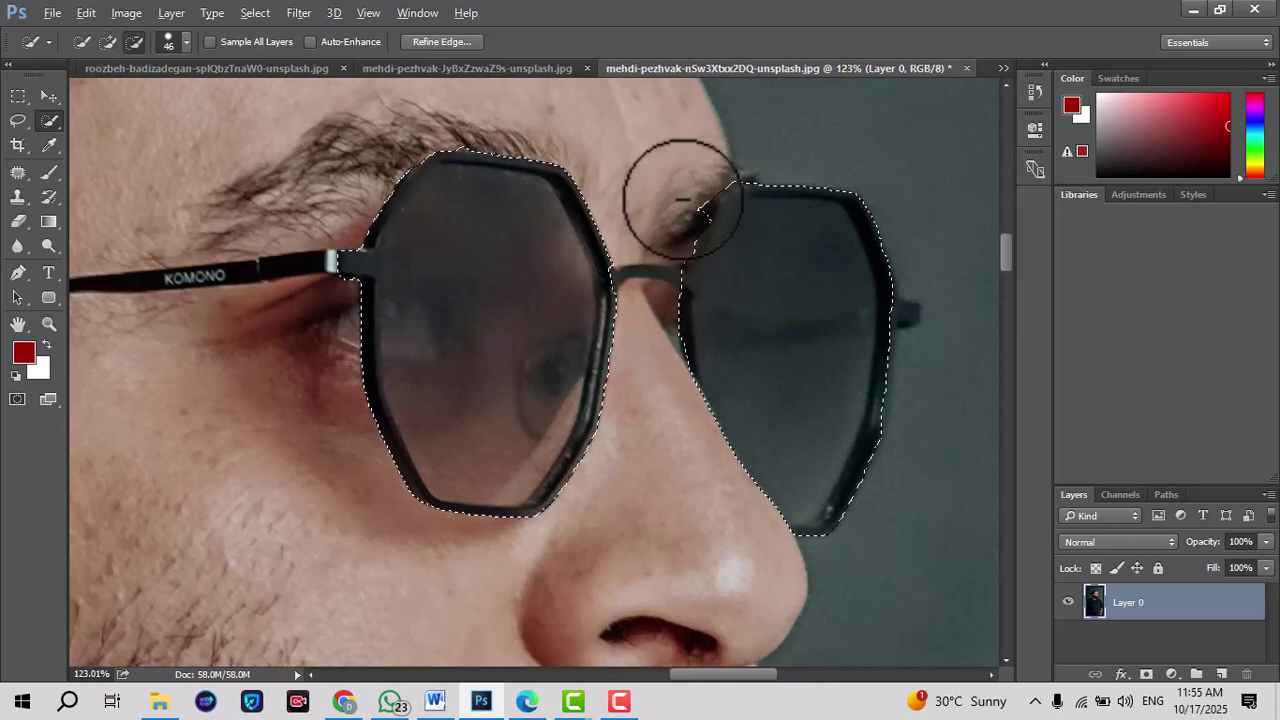
left_click(48, 96)
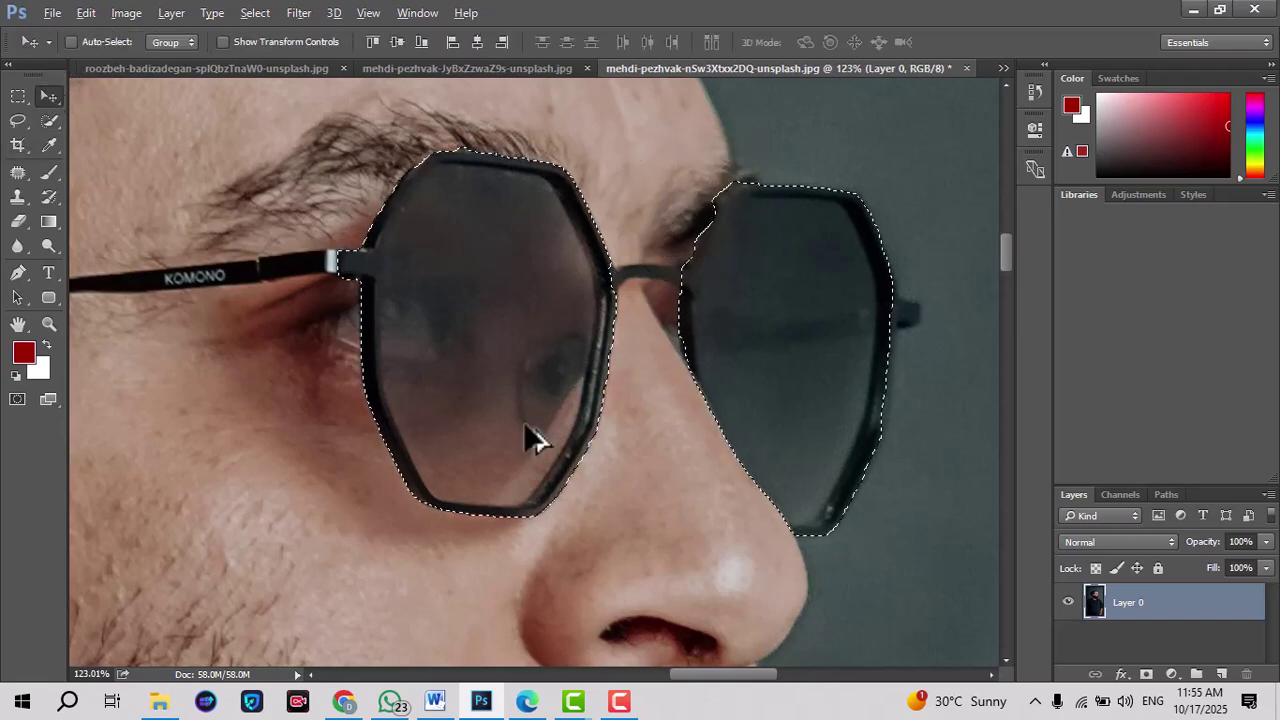
Set the foreground color to bright yellow eefd00 and return to the Move tool.
scroll(529, 434, "down", 3)
scroll(529, 434, "down", 3)
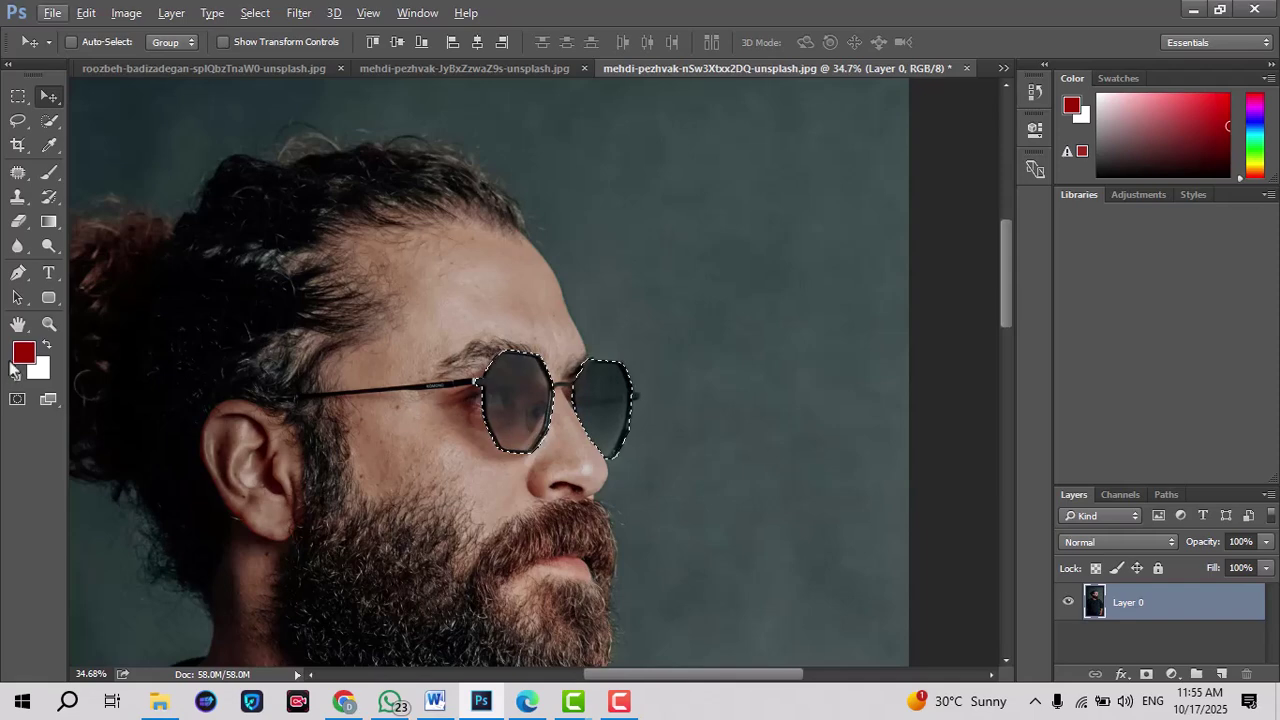
left_click(22, 354)
left_click_drag(856, 418, 852, 436)
left_click_drag(808, 391, 829, 242)
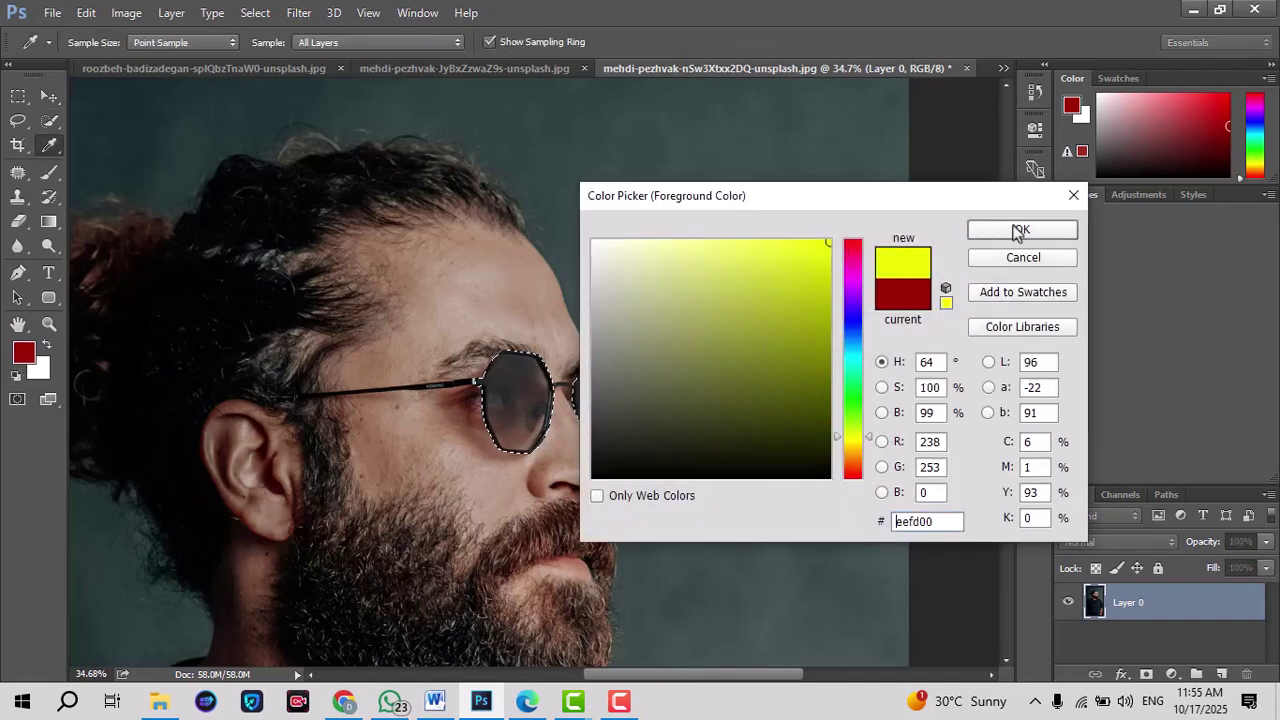
left_click(1012, 230)
key("v")
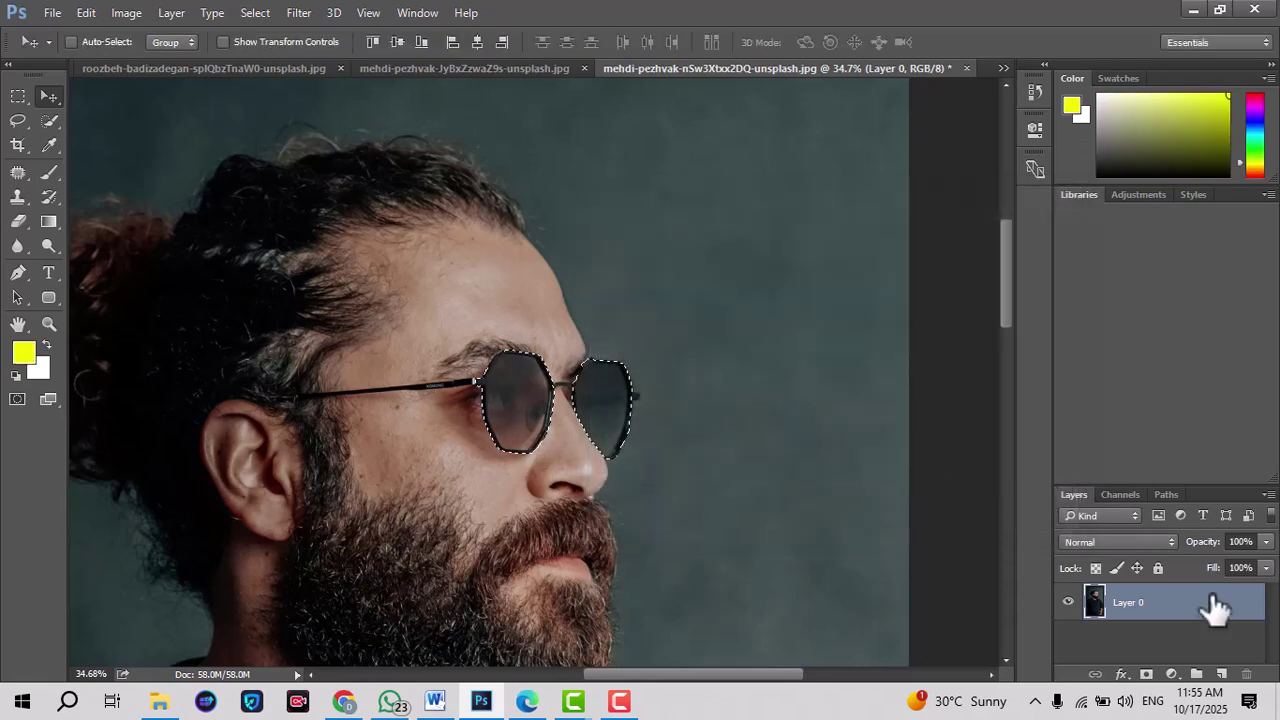
Add a new layer, fill the selected lenses with the yellow foreground color and deselect.
left_click(1221, 675)
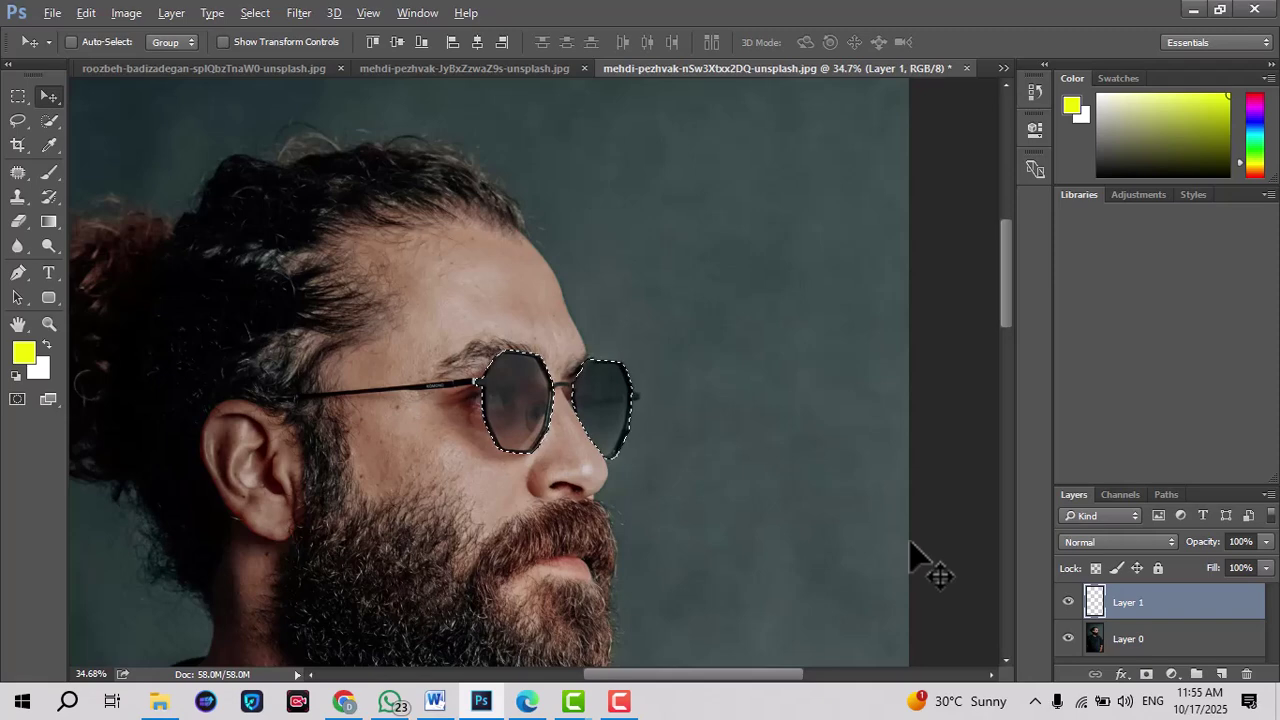
key("alt+BackSpace")
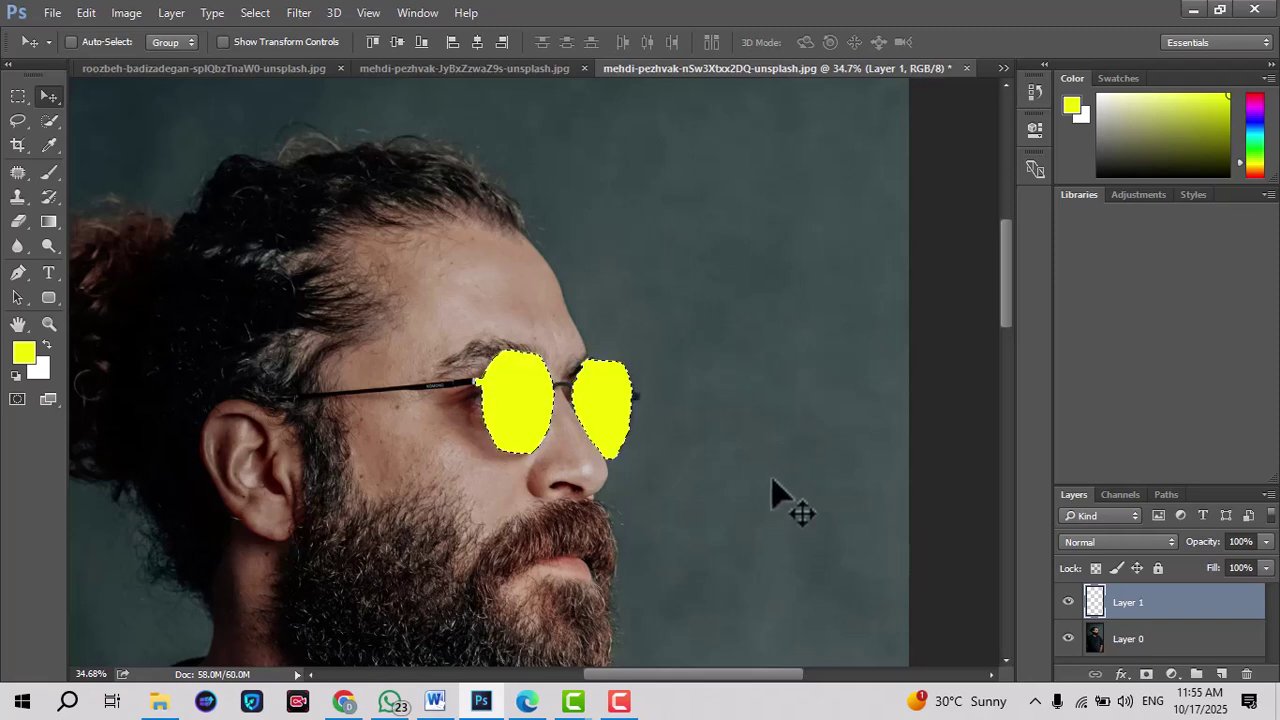
key("ctrl+d")
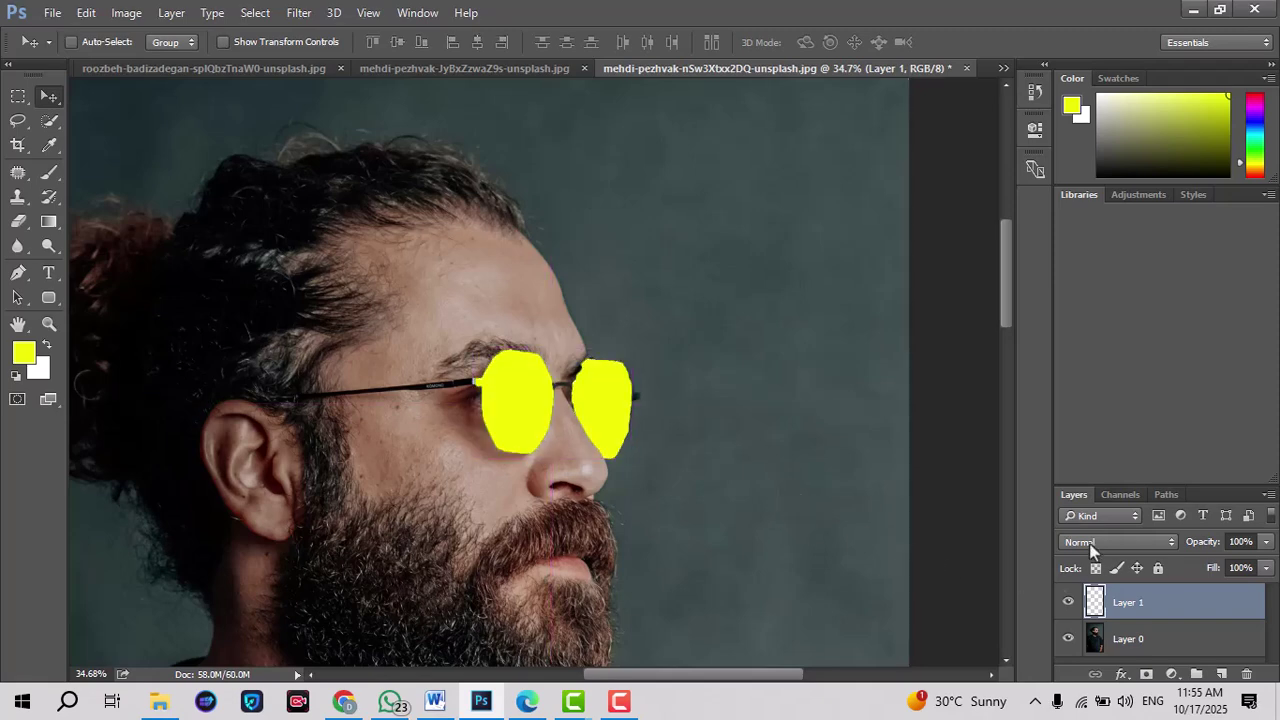
Set the yellow lens layer to Color blend mode and view the recolored sunglasses on the whole portrait.
left_click(1089, 543)
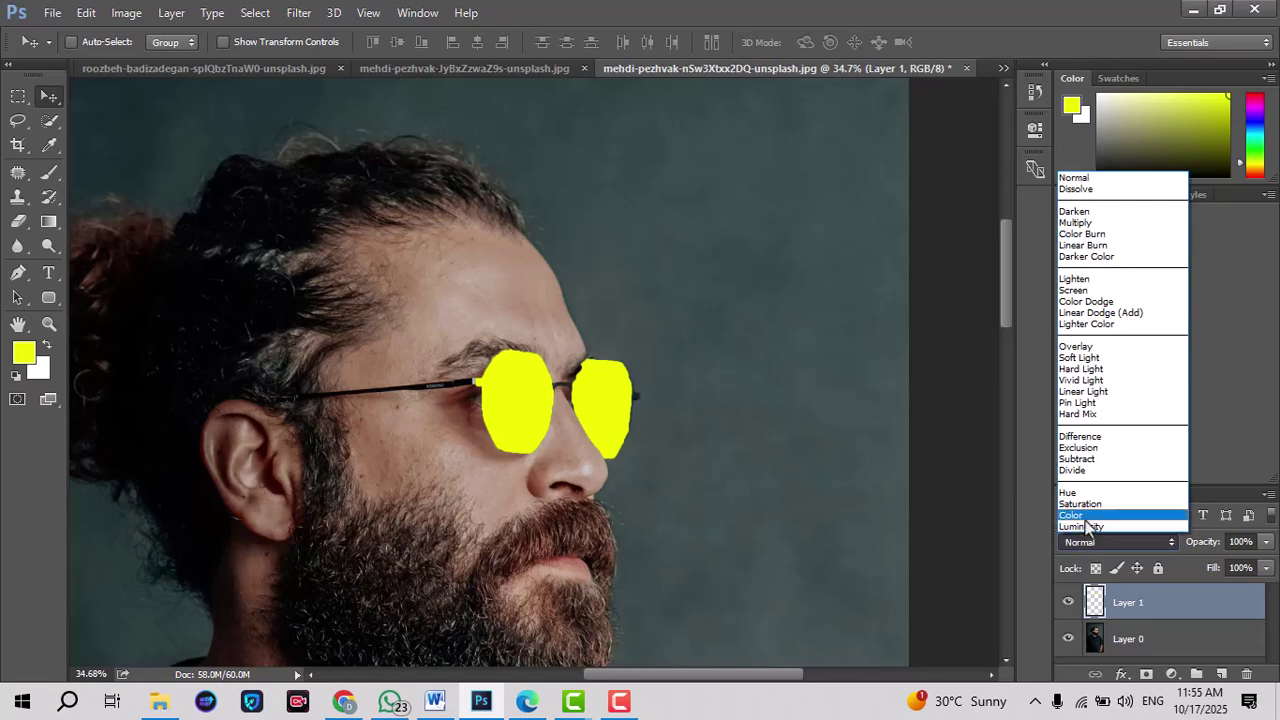
left_click(1085, 516)
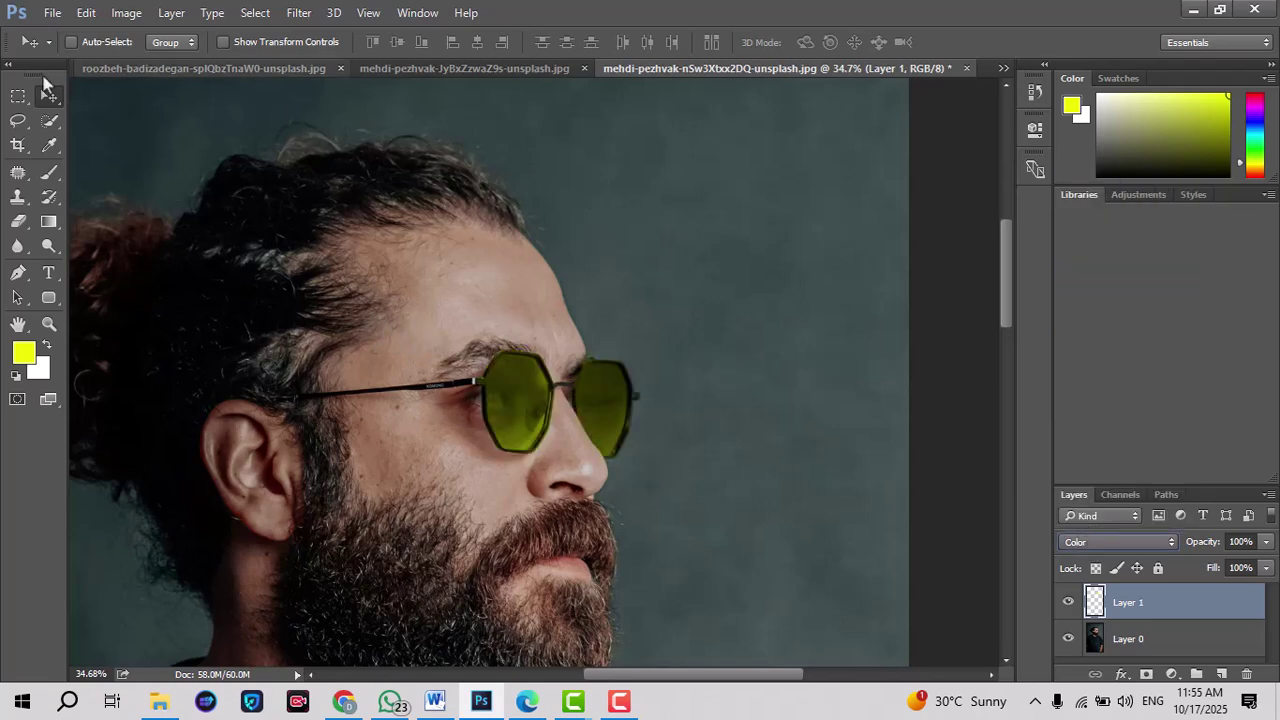
left_click(17, 297)
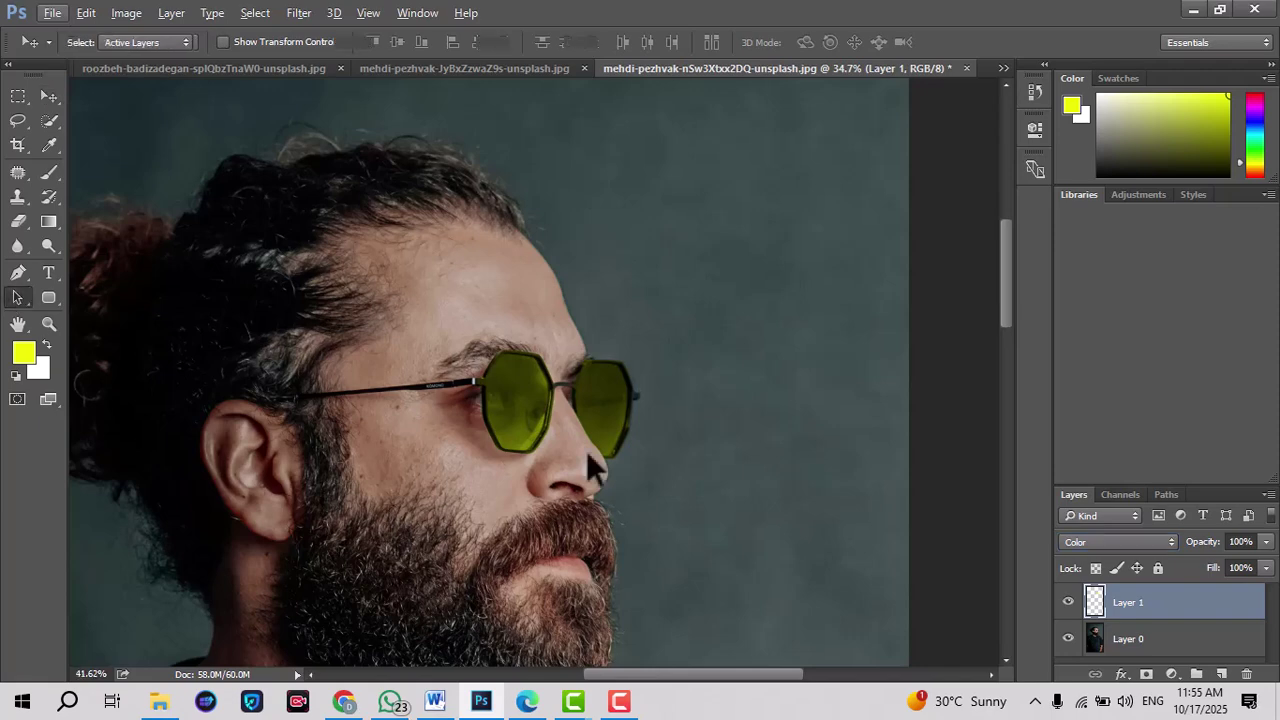
scroll(586, 450, "up", 1)
scroll(586, 450, "down", 2)
scroll(586, 450, "down", 3)
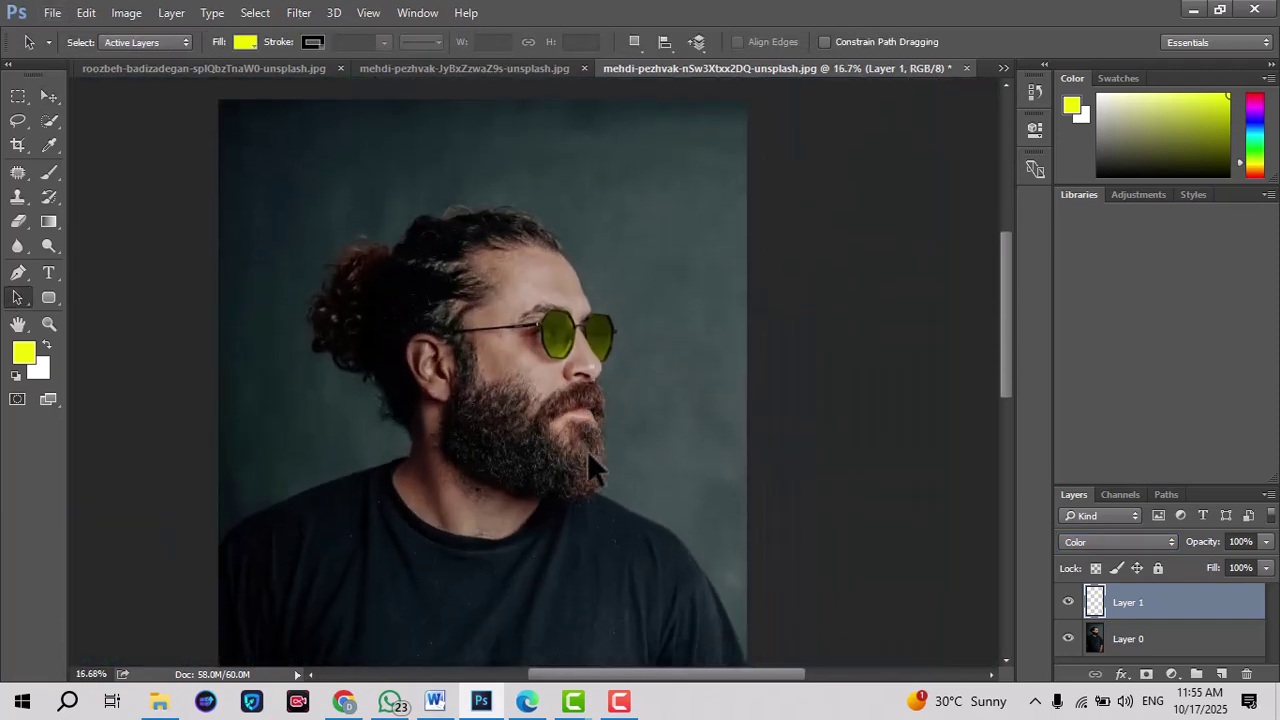
Open the Unsplash photo of the bearded man in the white sleeveless shirt from Downloads and unlock its Background layer.
left_click(44, 10)
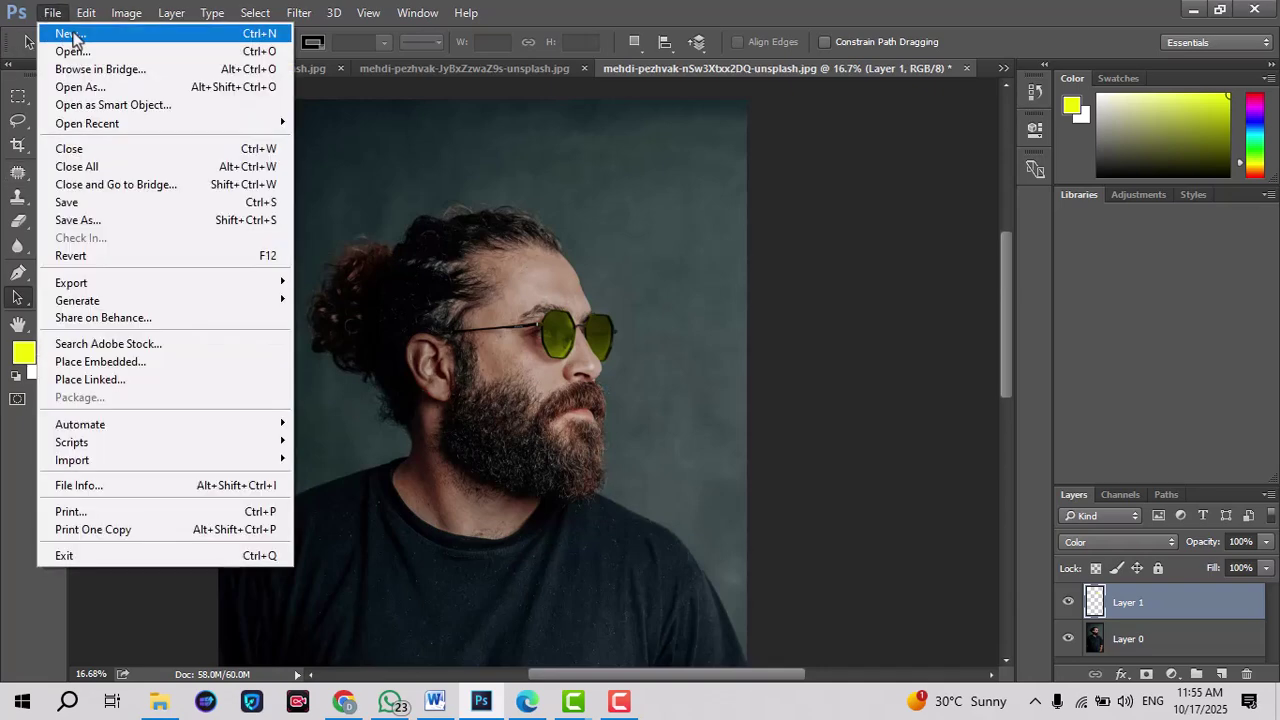
left_click(103, 50)
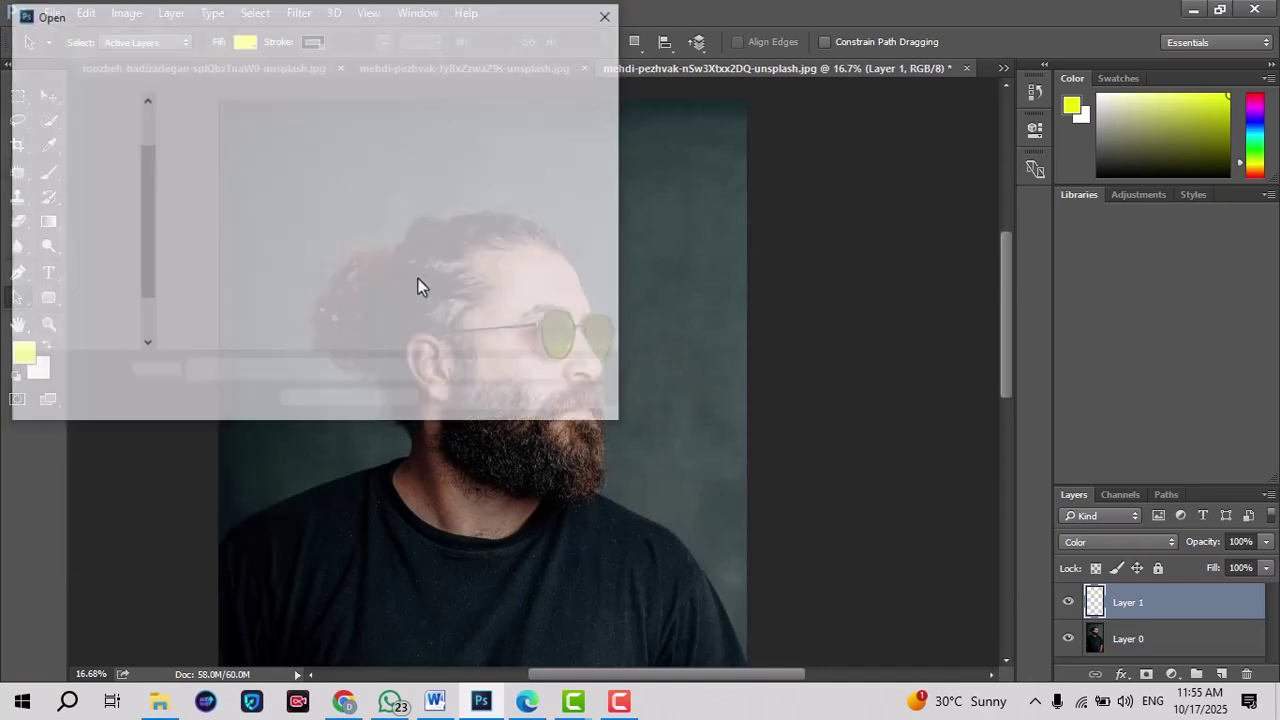
scroll(340, 258, "down", 10)
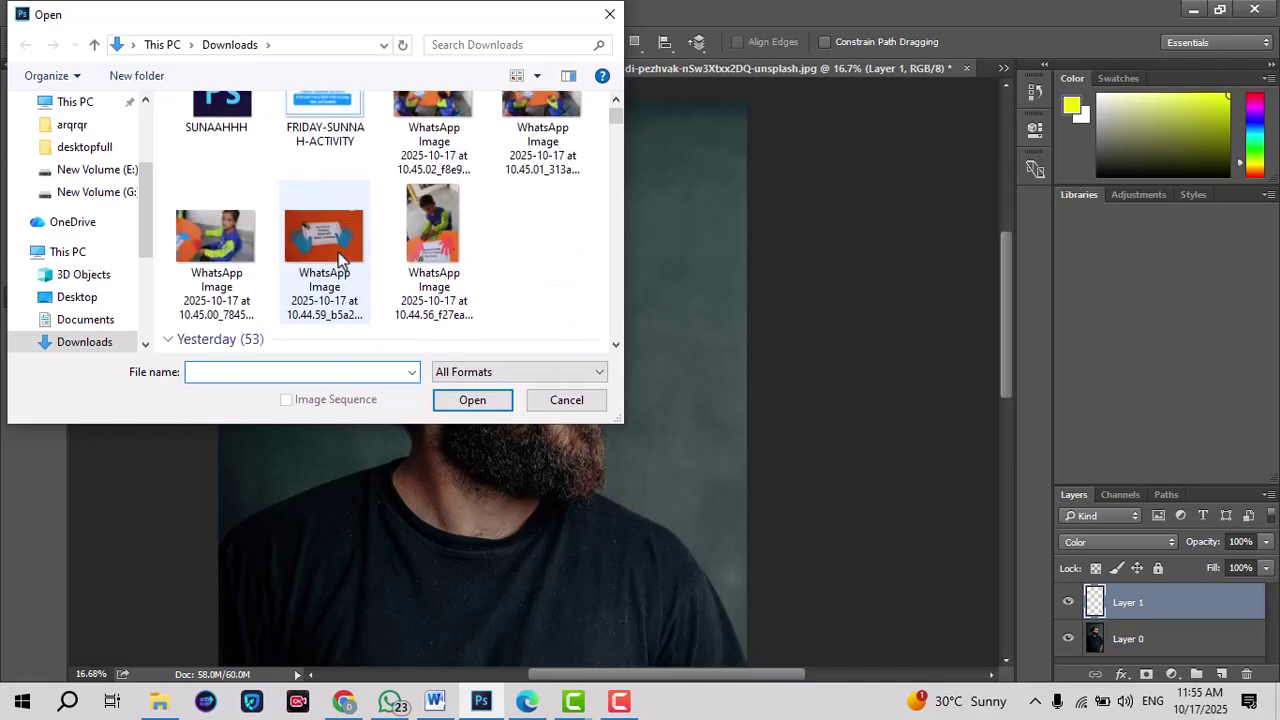
scroll(337, 251, "up", 1)
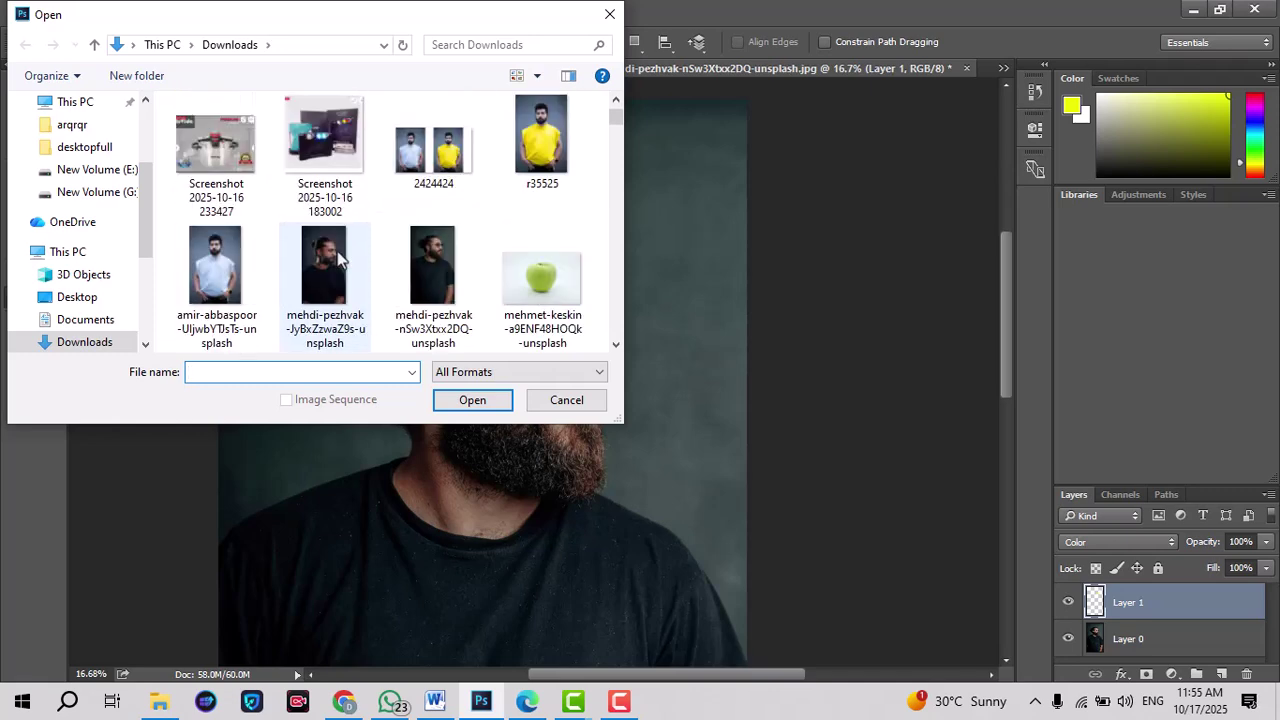
left_click(215, 265)
left_click(455, 400)
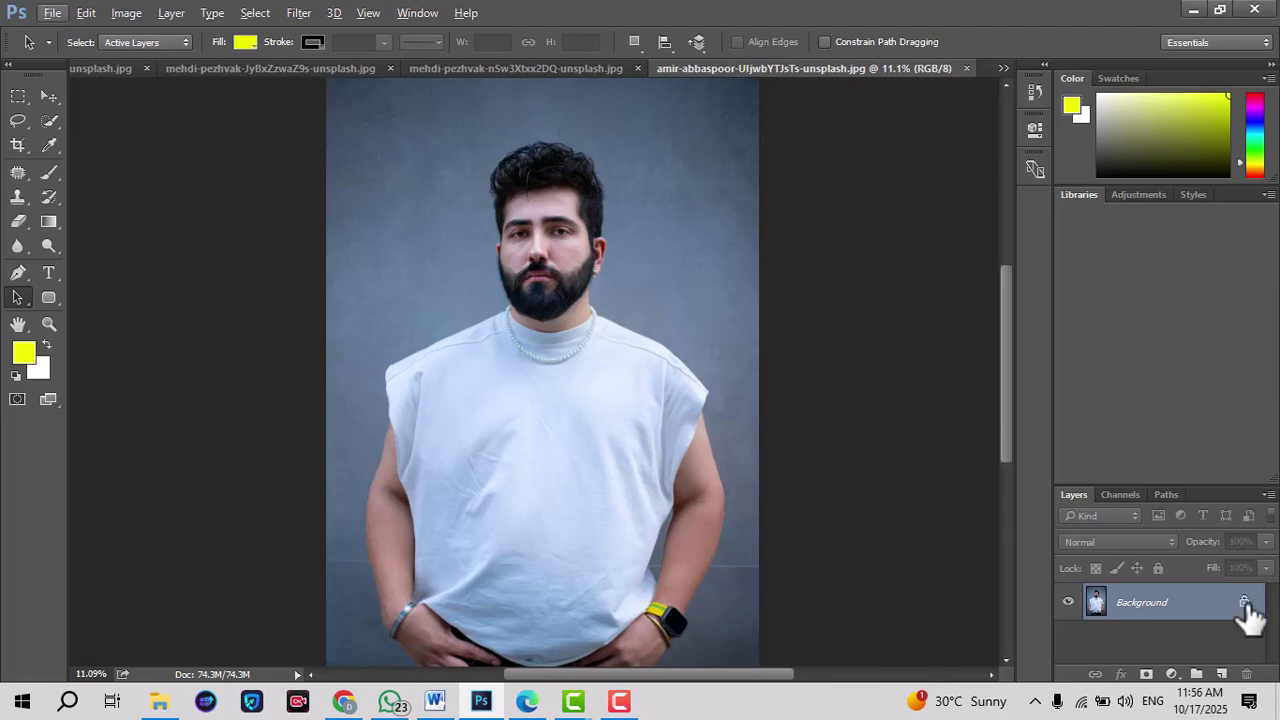
left_click(1244, 602)
Select the man's entire white shirt with the Quick Selection tool at a 122 px brush size and switch to the Move tool.
scroll(598, 485, "up", 5)
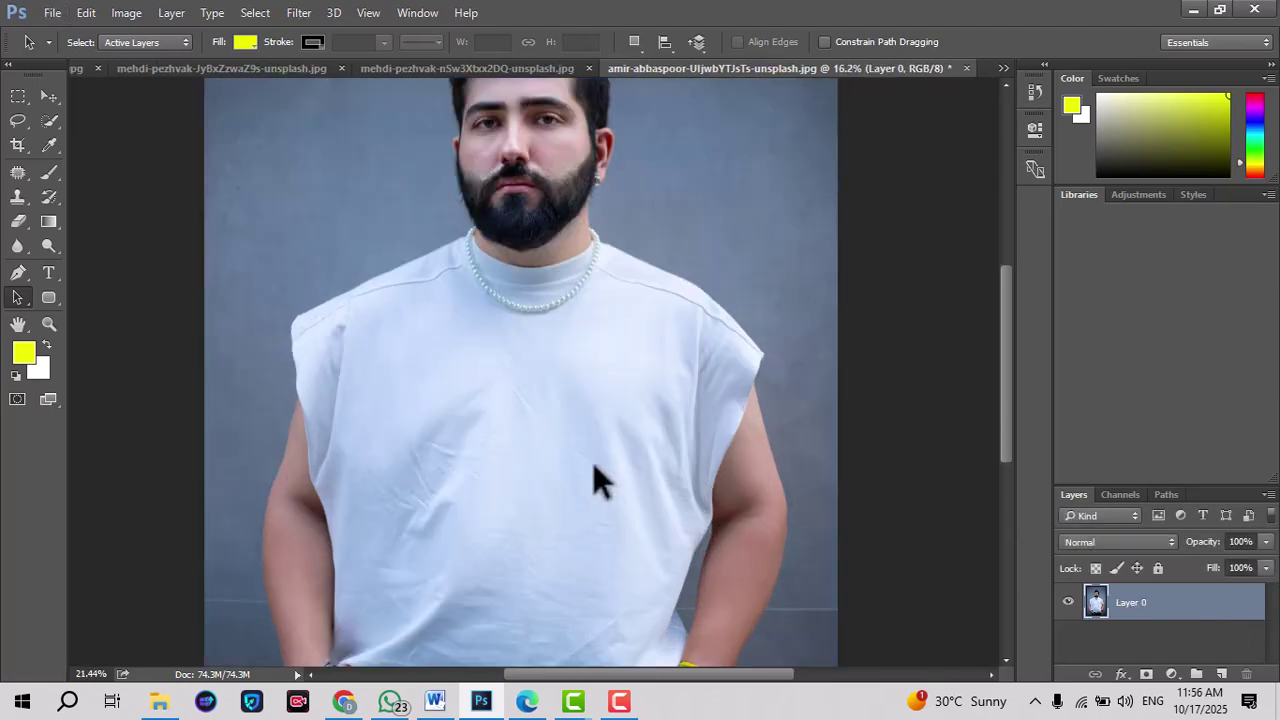
left_click(48, 122)
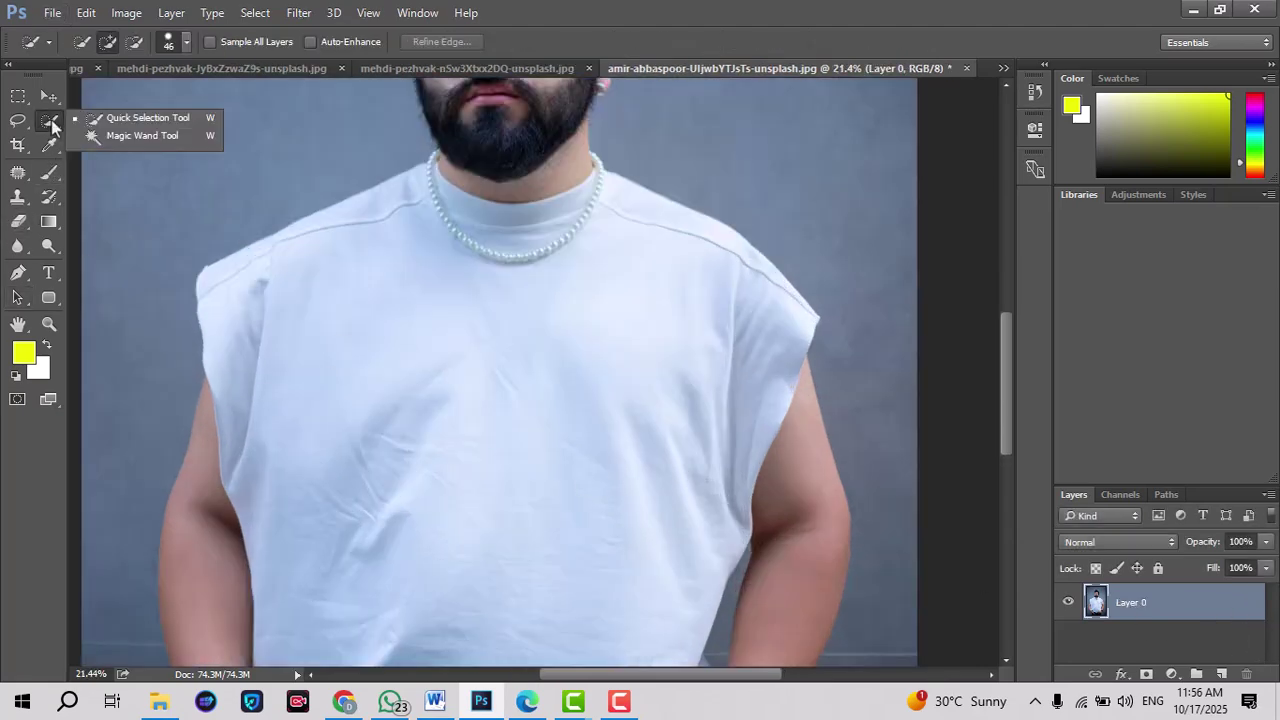
scroll(330, 295, "up", 2)
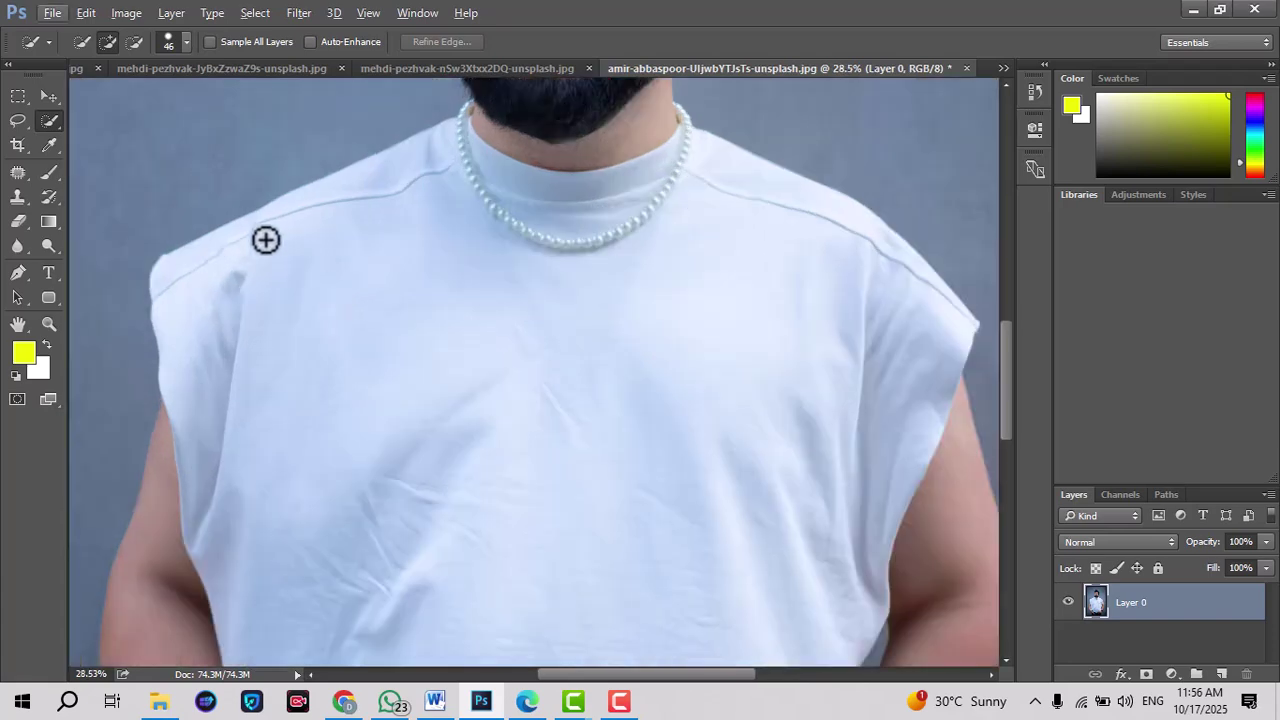
left_click(186, 45)
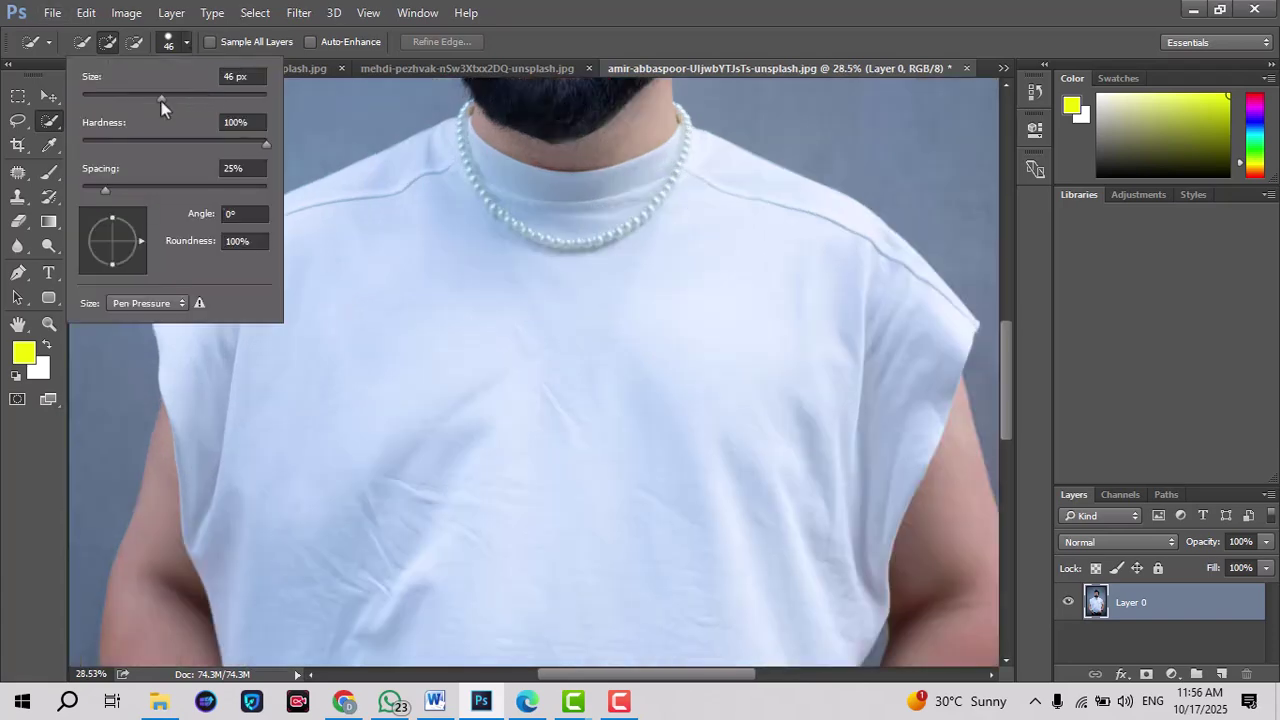
left_click(161, 97)
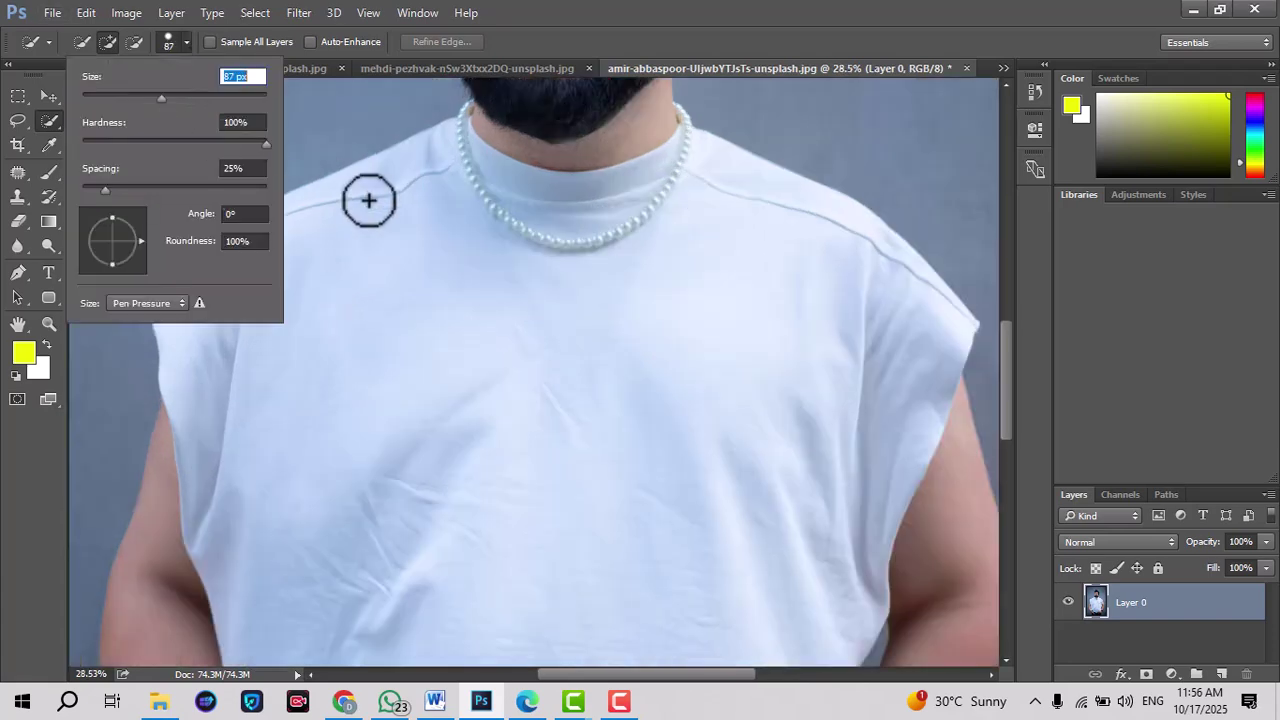
left_click(410, 250)
mouse_move(397, 246)
left_mouse_down()
mouse_move(312, 257)
mouse_move(278, 279)
mouse_move(237, 273)
mouse_move(461, 261)
mouse_move(656, 289)
mouse_move(726, 203)
mouse_move(761, 215)
mouse_move(837, 338)
mouse_move(860, 457)
left_mouse_up()
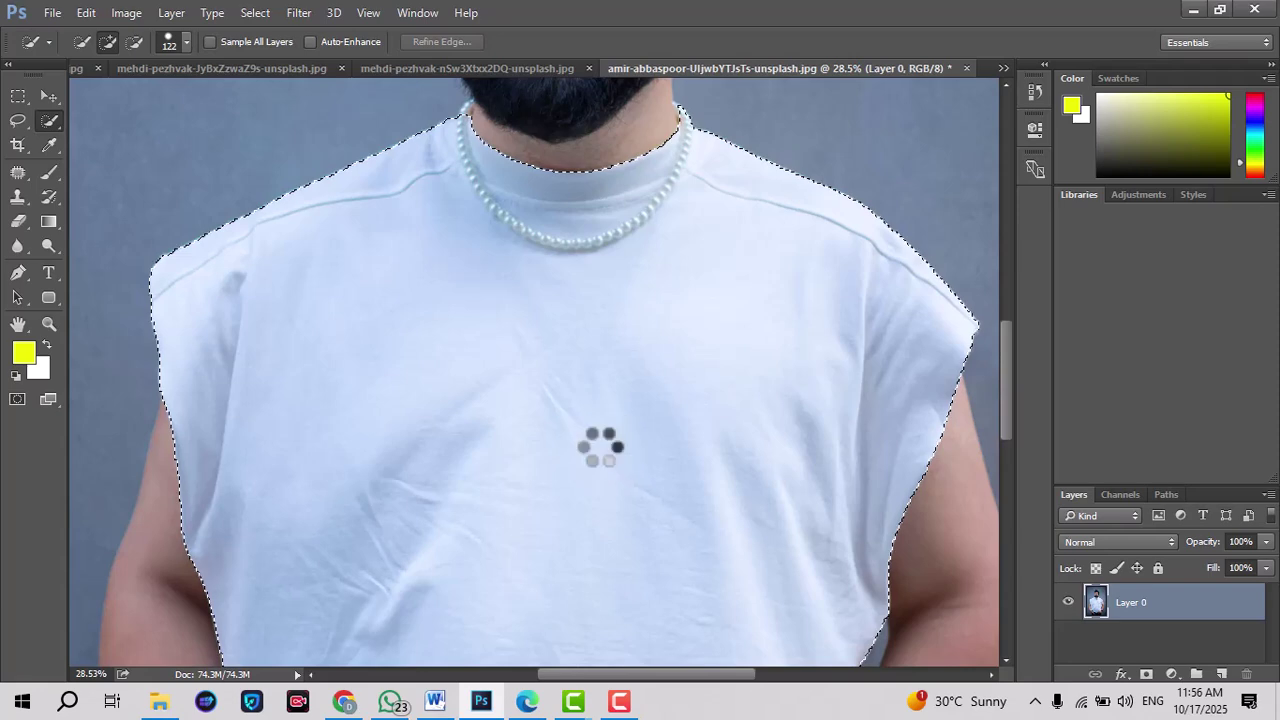
left_click(52, 97)
scroll(346, 275, "down", 3)
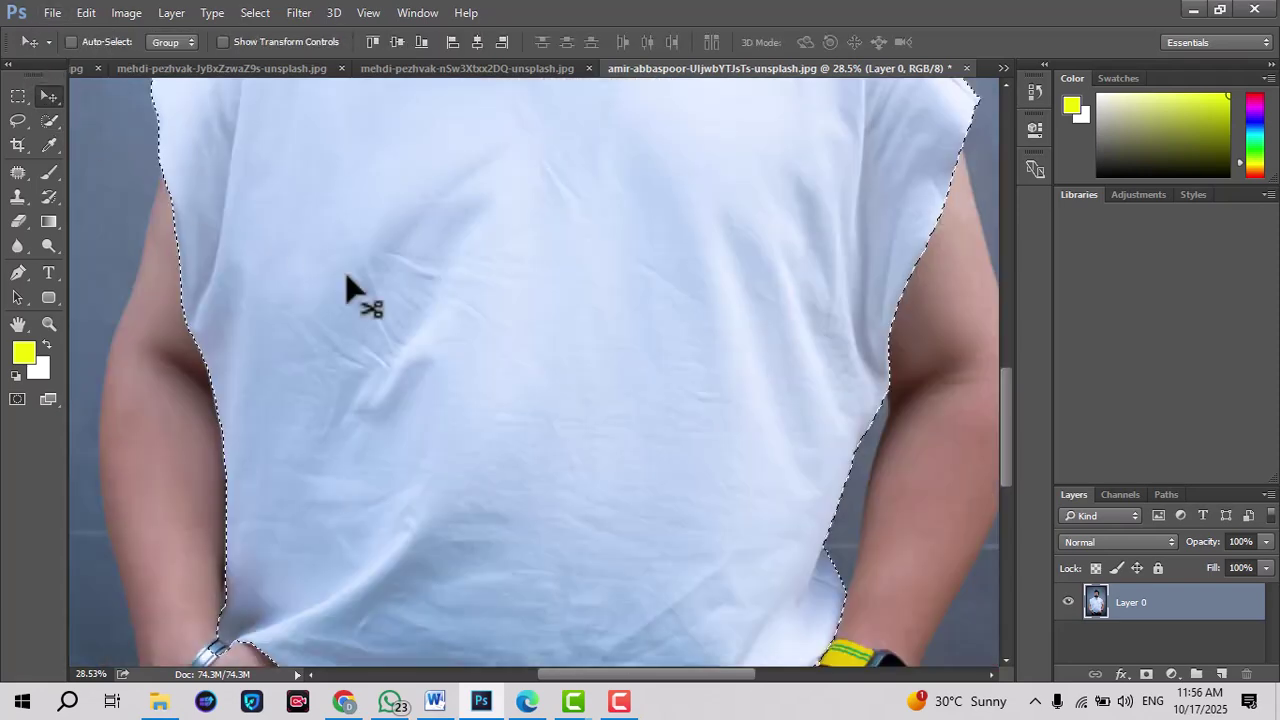
scroll(346, 274, "down", 4)
scroll(357, 279, "up", 1)
scroll(357, 288, "up", 3)
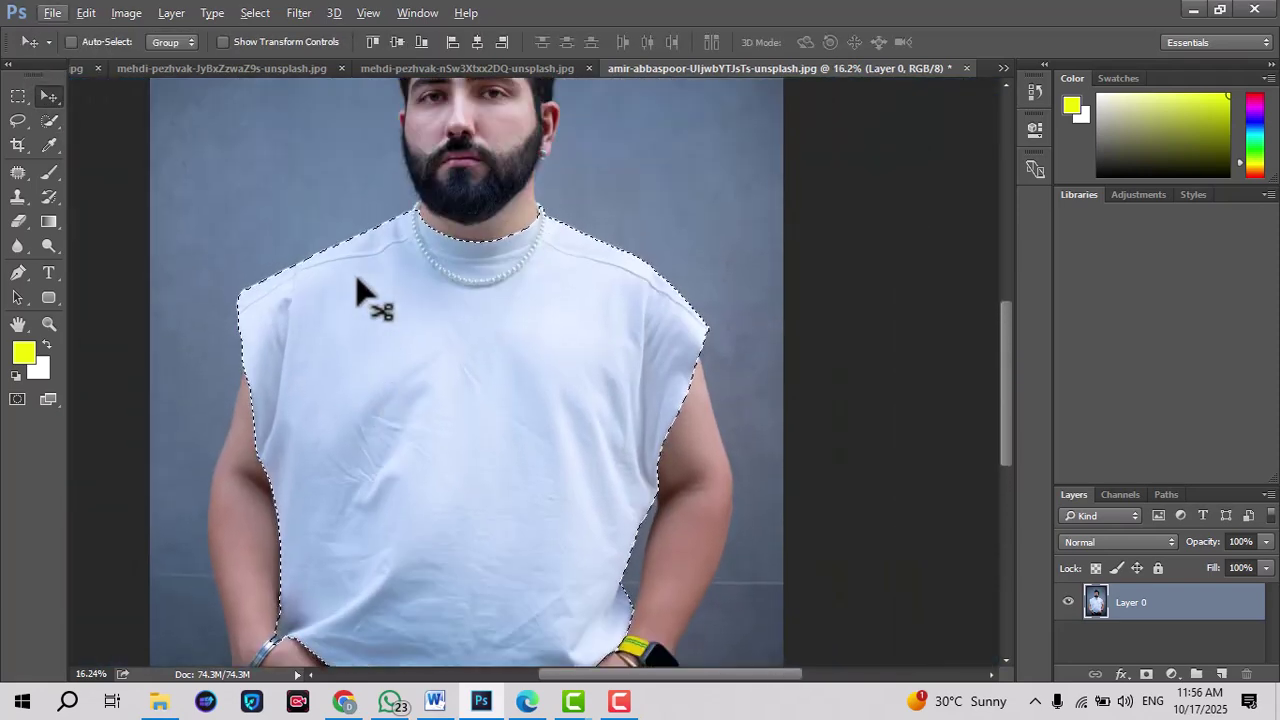
scroll(420, 405, "down", 4)
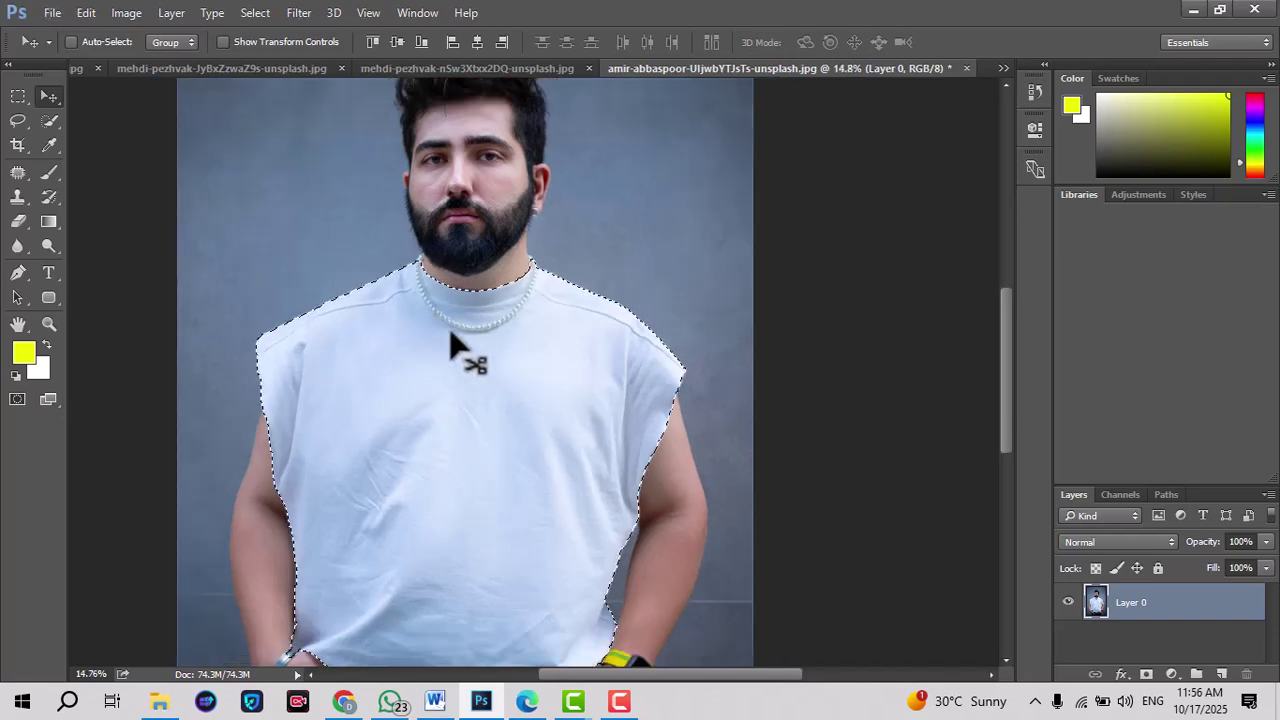
scroll(410, 520, "down", 1)
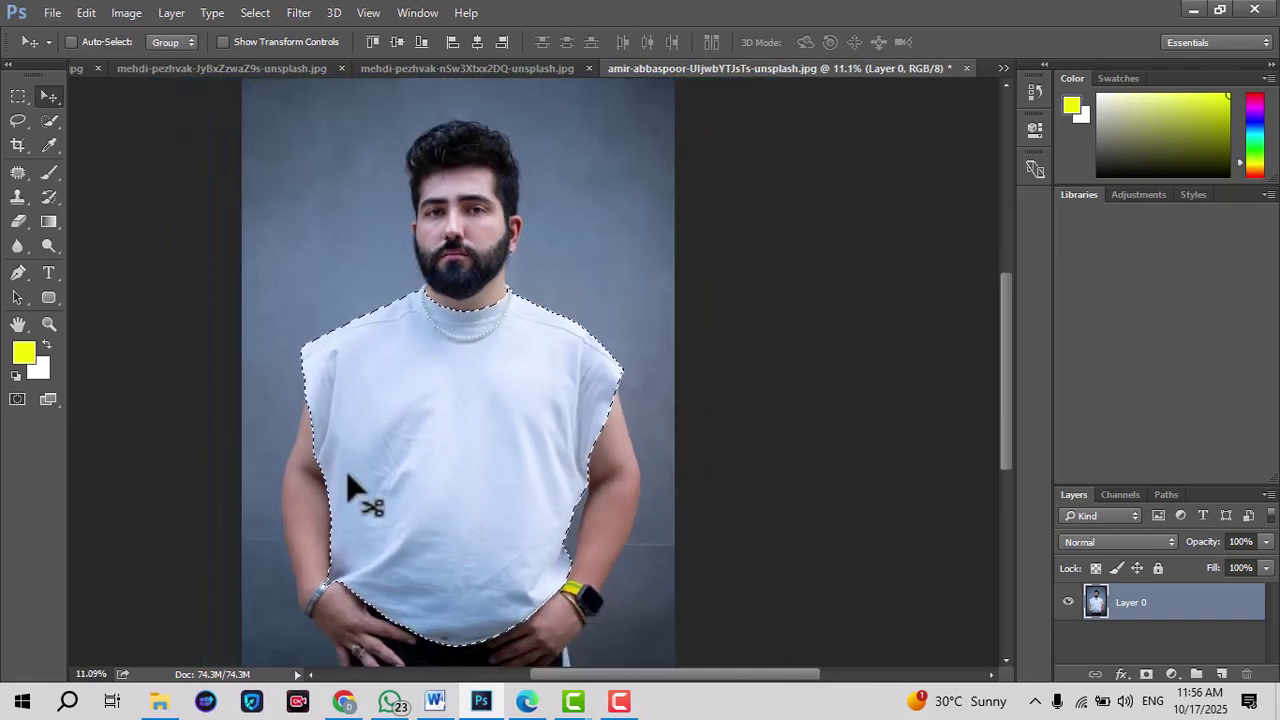
Add a new layer above the photo and sample the yellow of the man's watch strap as the foreground color.
left_click(1221, 675)
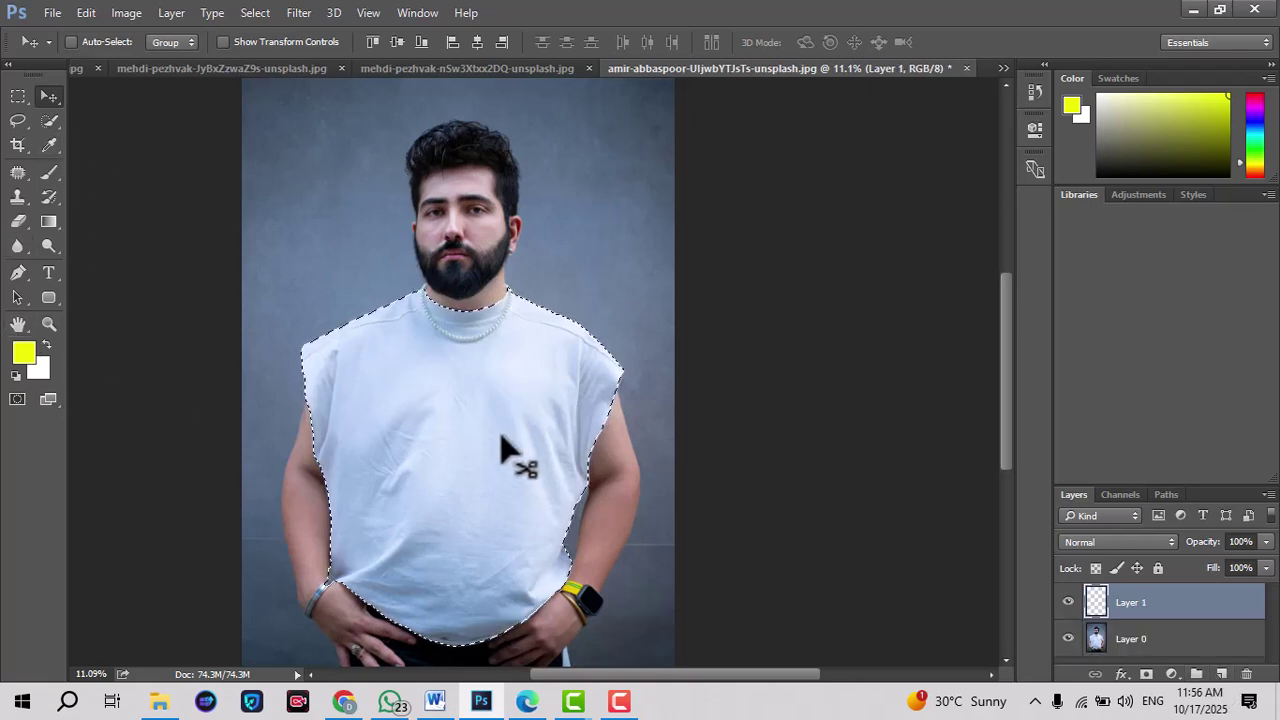
scroll(555, 660, "up", 6)
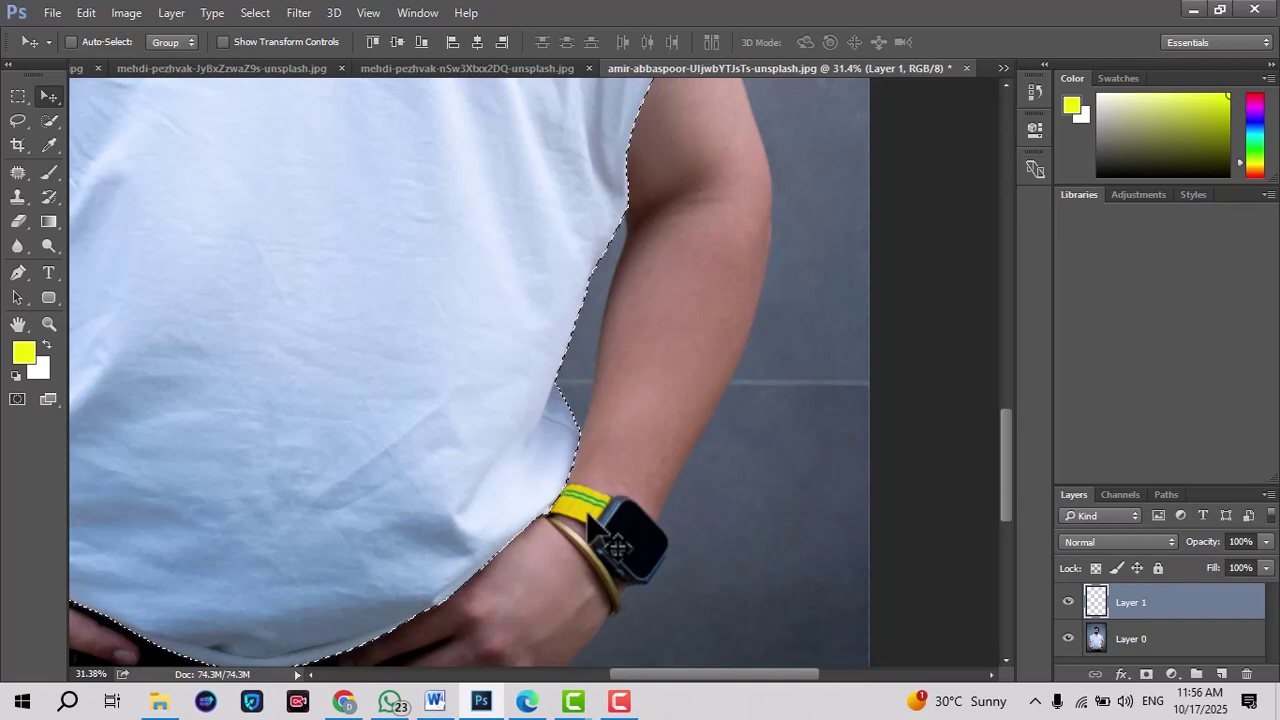
scroll(615, 548, "down", 5)
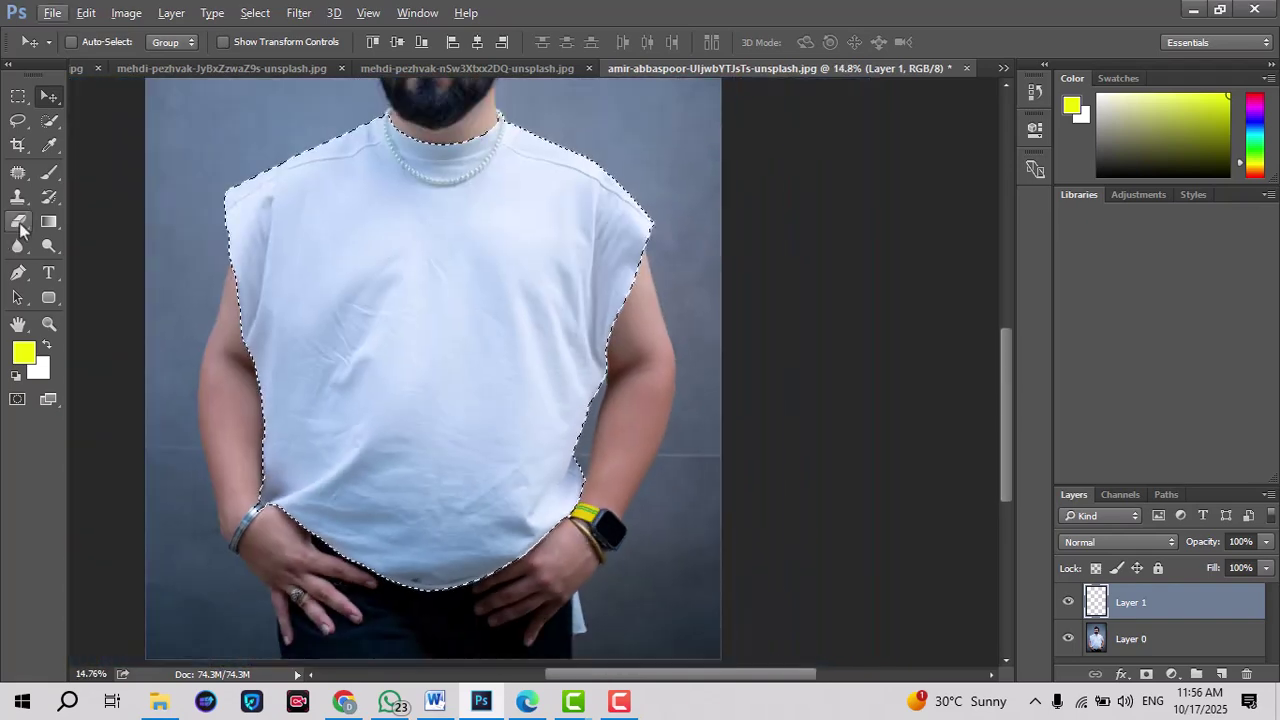
left_click(47, 148)
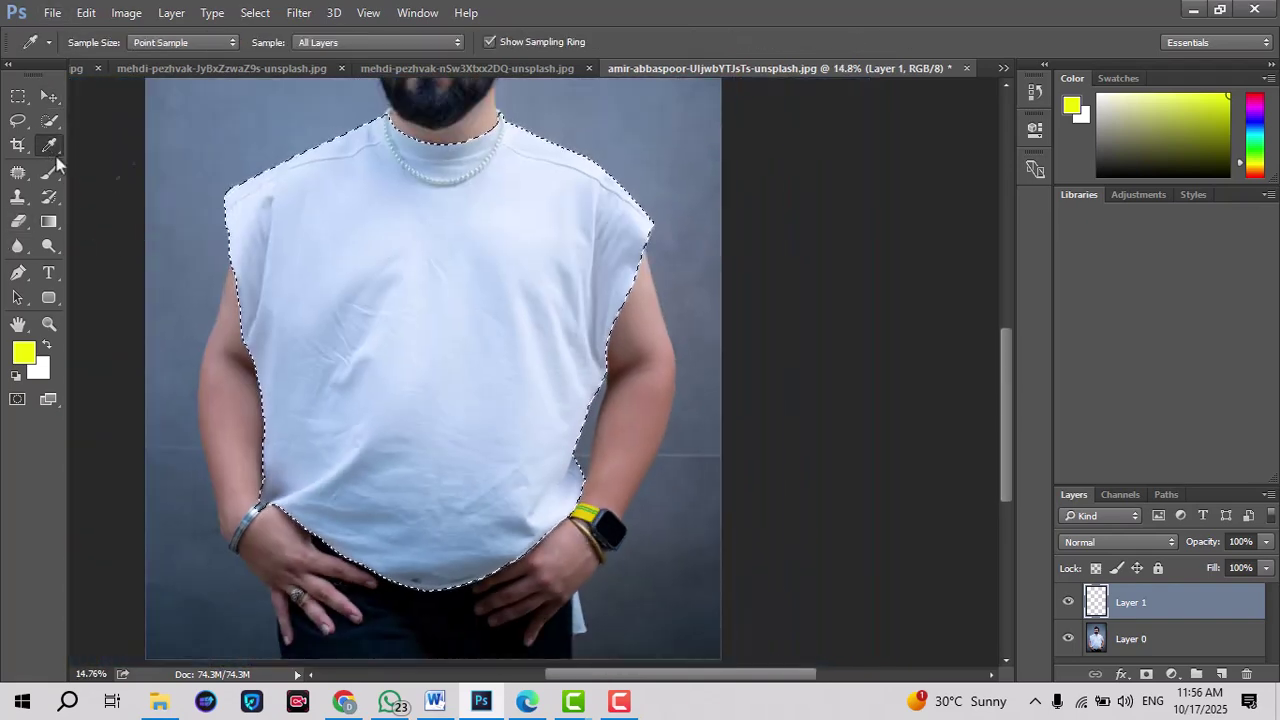
left_click(601, 510)
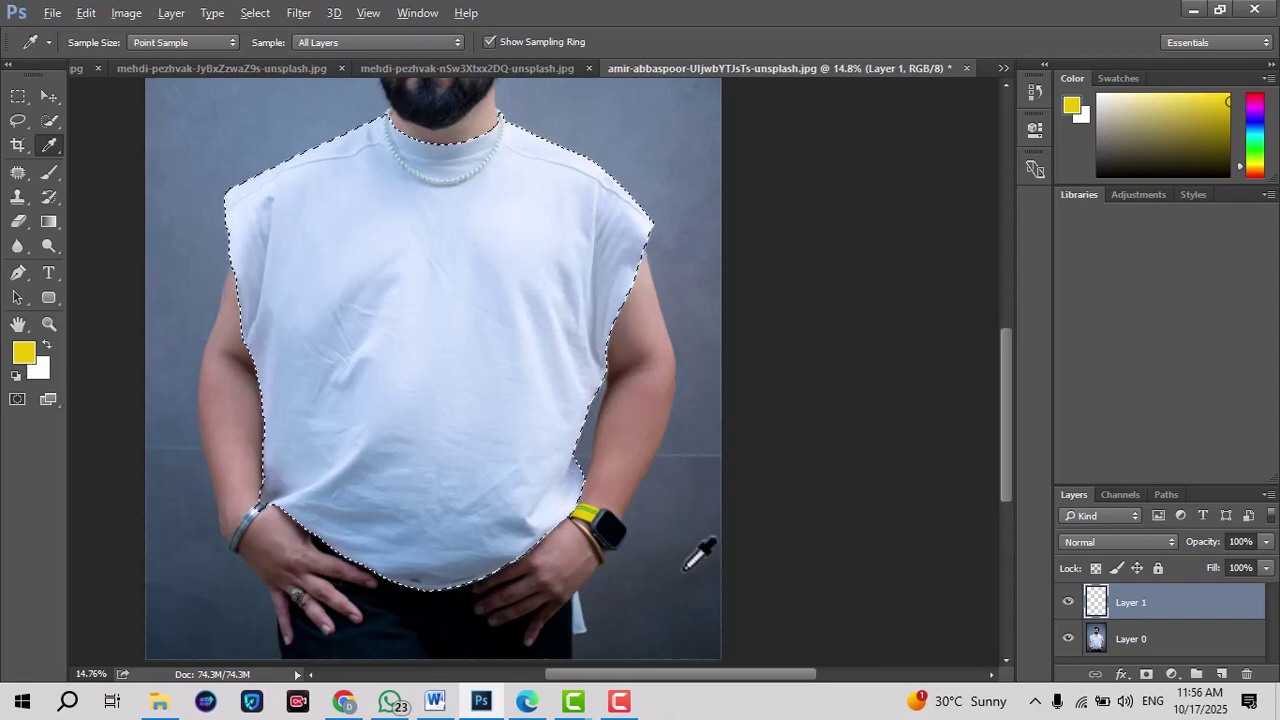
Fill the selected shirt area with the sampled yellow on the new layer and deselect.
key("alt+BackSpace")
scroll(700, 553, "up", 2)
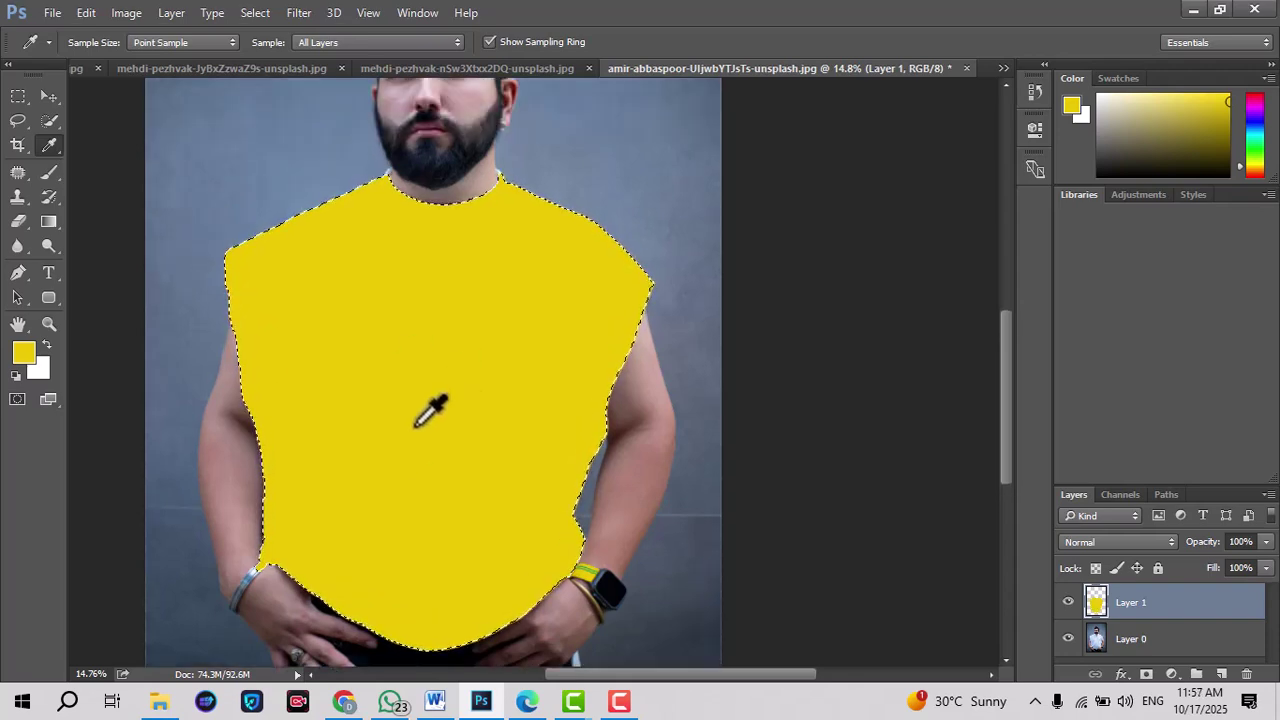
key("ctrl+d")
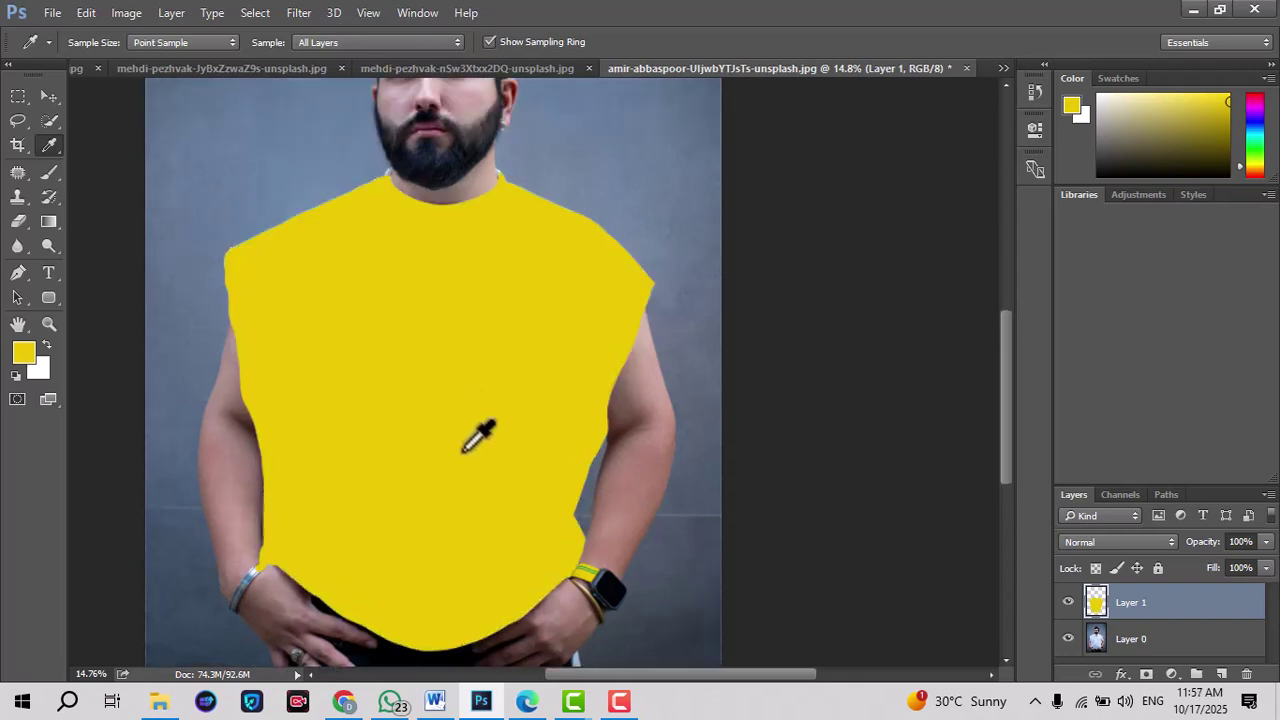
Set the yellow shirt layer to Color blend mode and switch to the Move tool with the foreground and background colors swapped.
left_click(1093, 545)
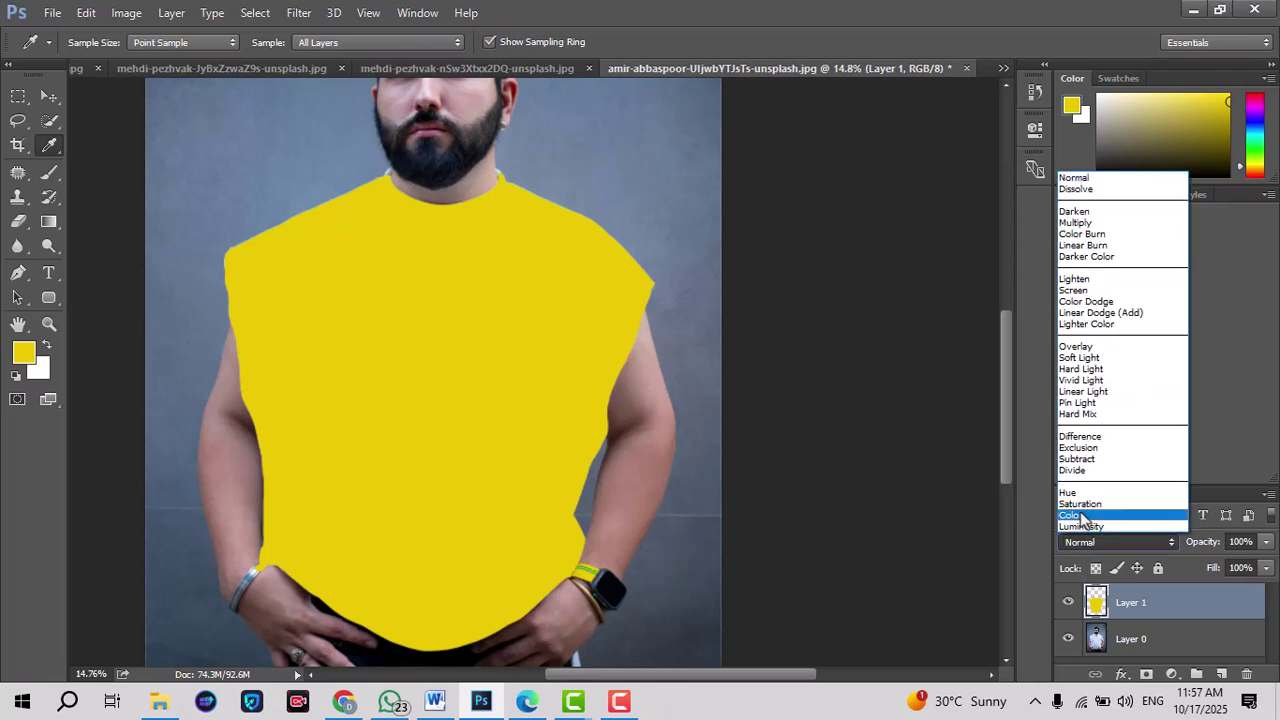
left_click(1081, 516)
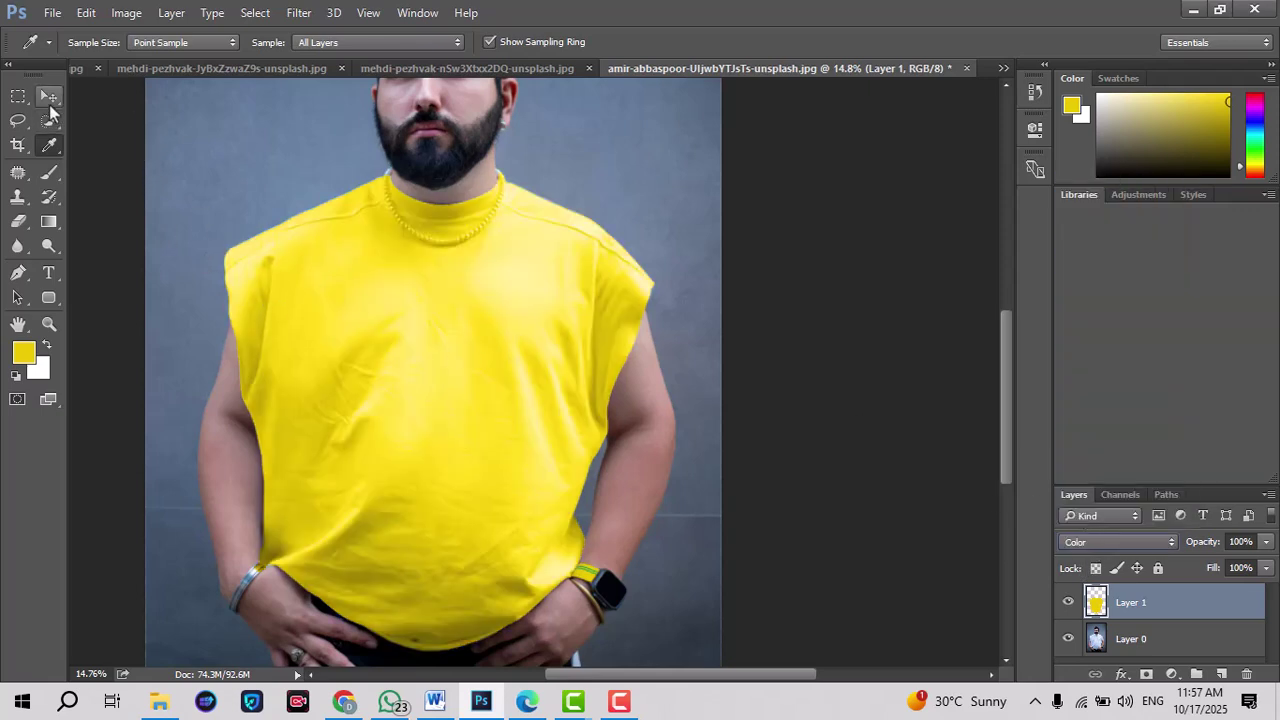
left_click(50, 102)
key("x")
scroll(332, 323, "down", 1)
scroll(332, 323, "up", 1)
scroll(332, 323, "down", 2)
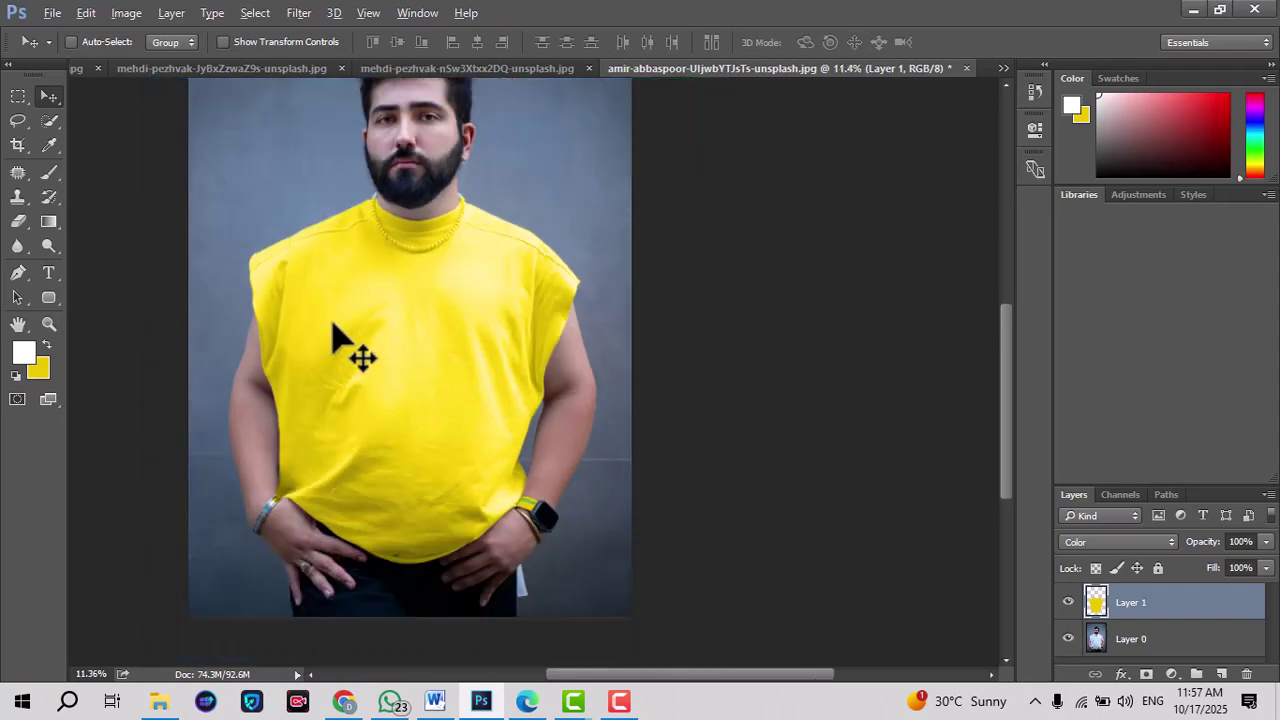
scroll(332, 323, "down", 2)
scroll(561, 464, "up", 2)
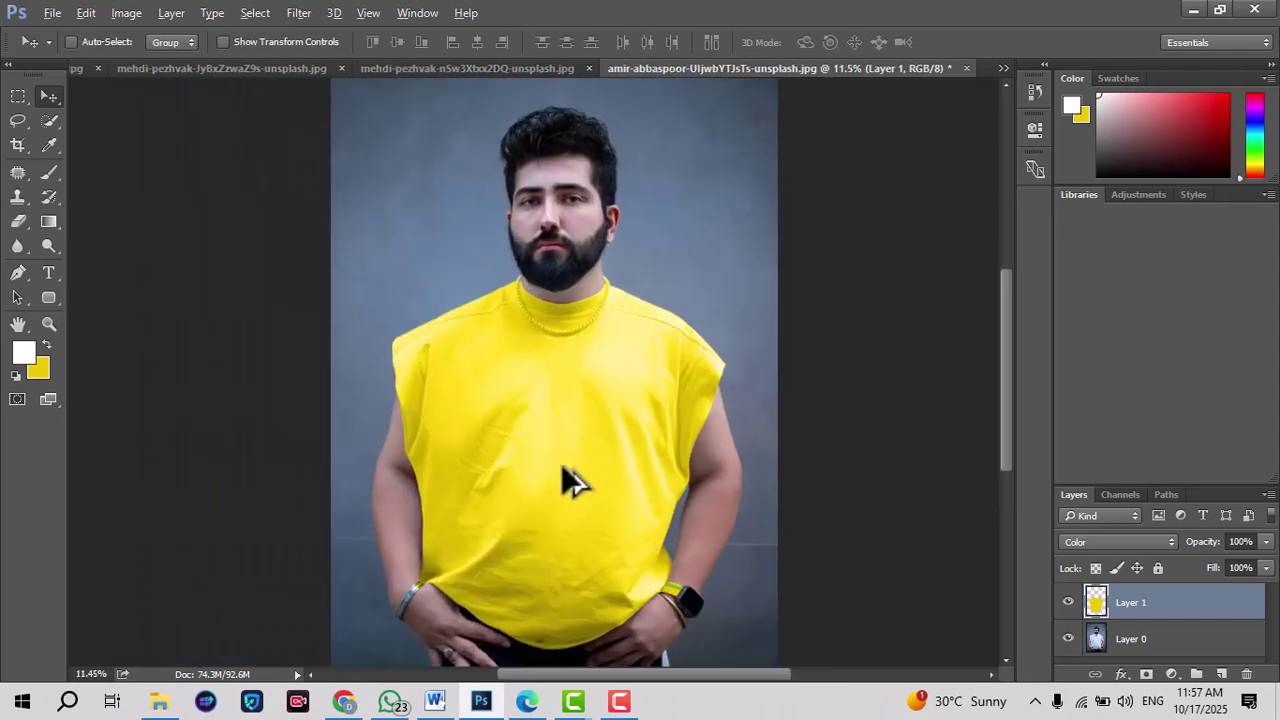
scroll(562, 466, "down", 1)
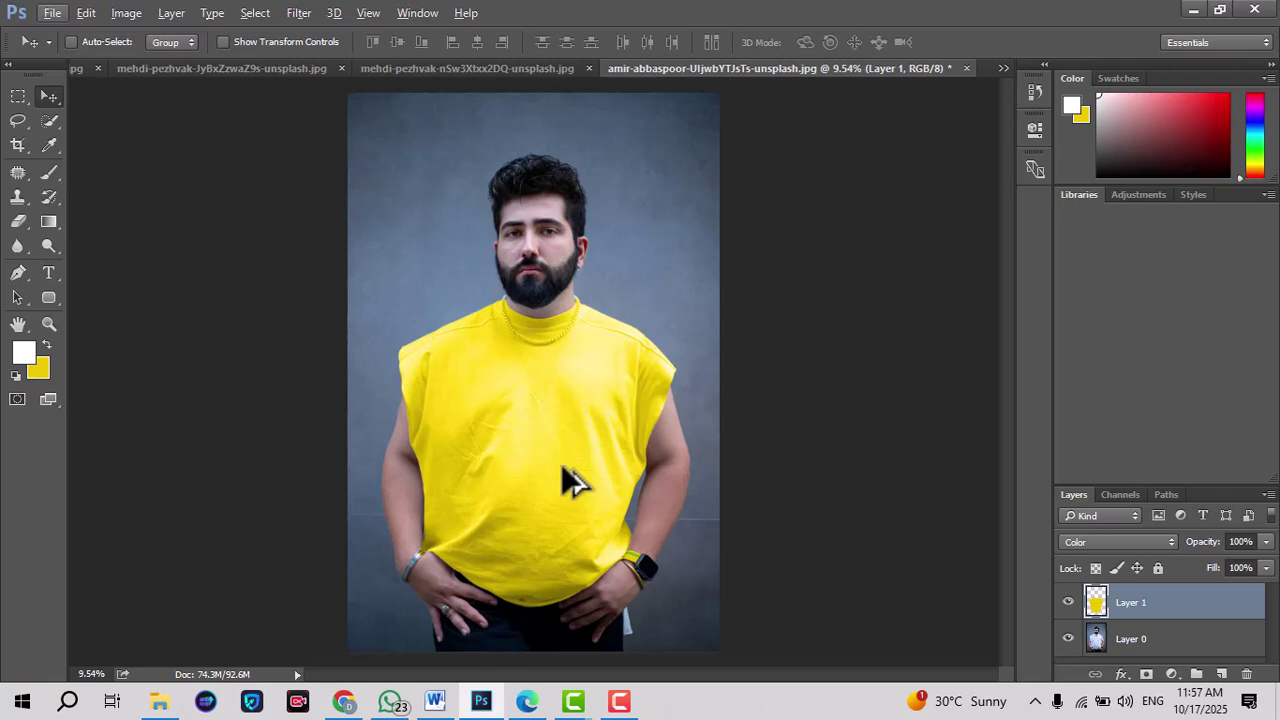